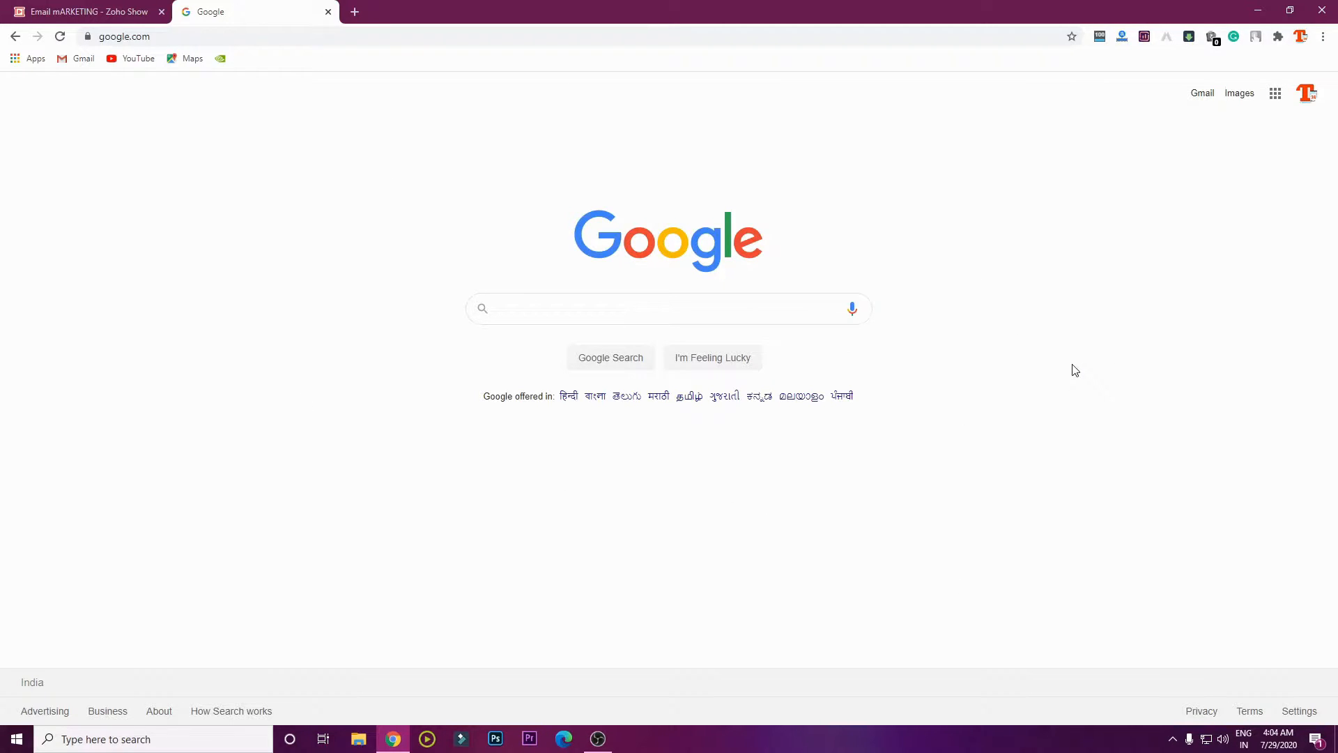
Search Google for convertkit and open the official ConvertKit website in a separate tab.
click(774, 309)
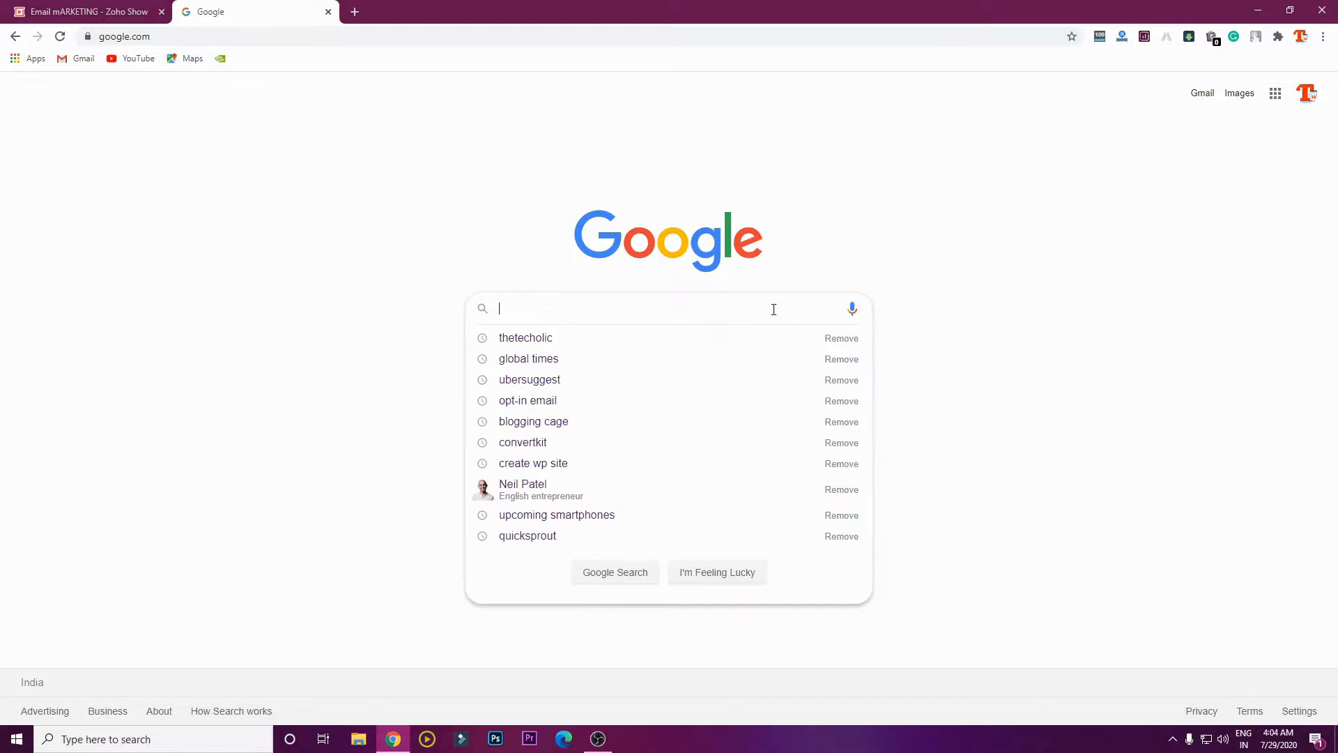
click(921, 186)
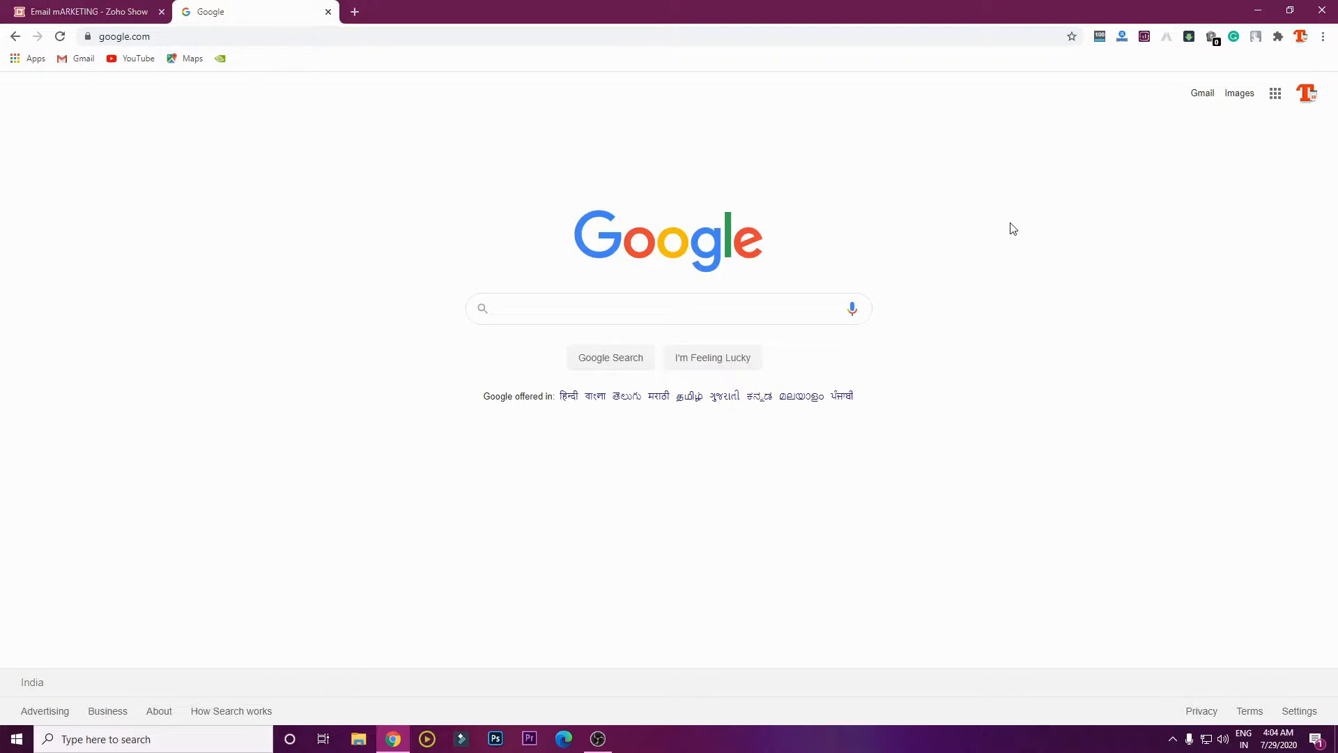
click(608, 315)
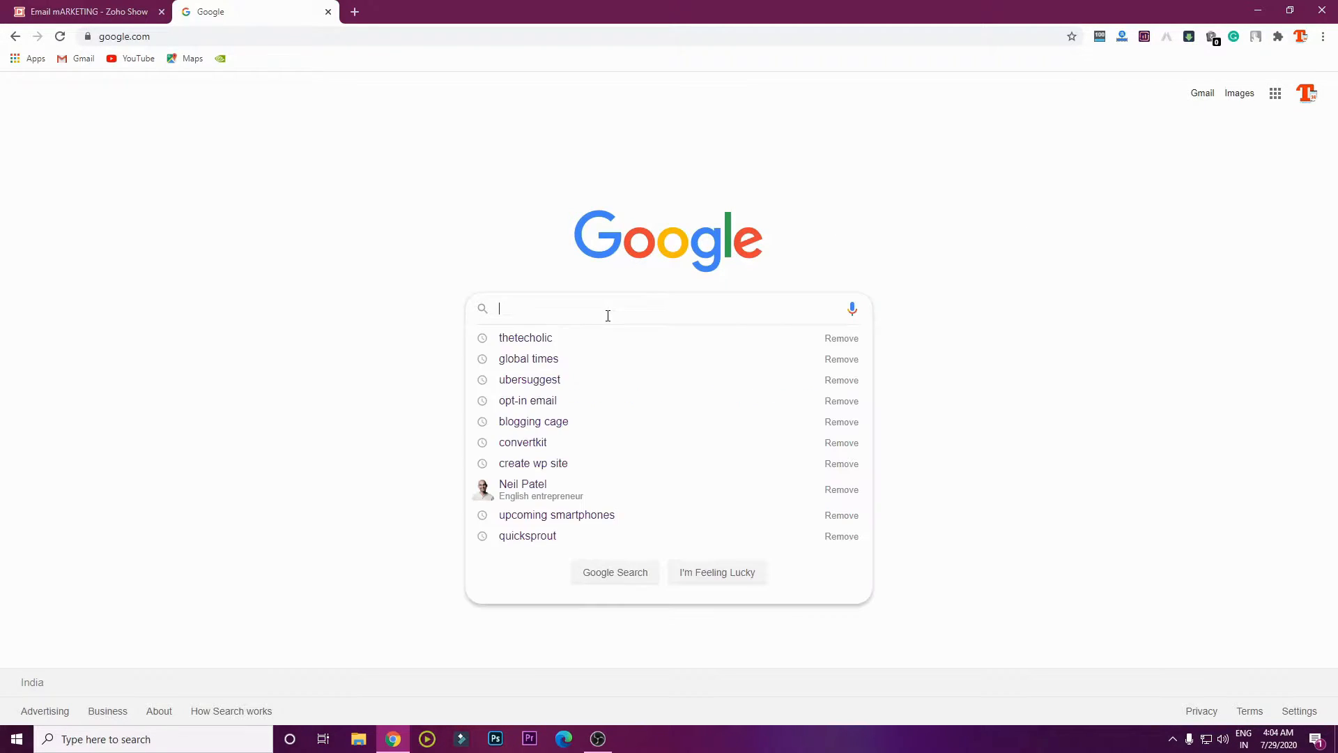
text(c)
key(Down)
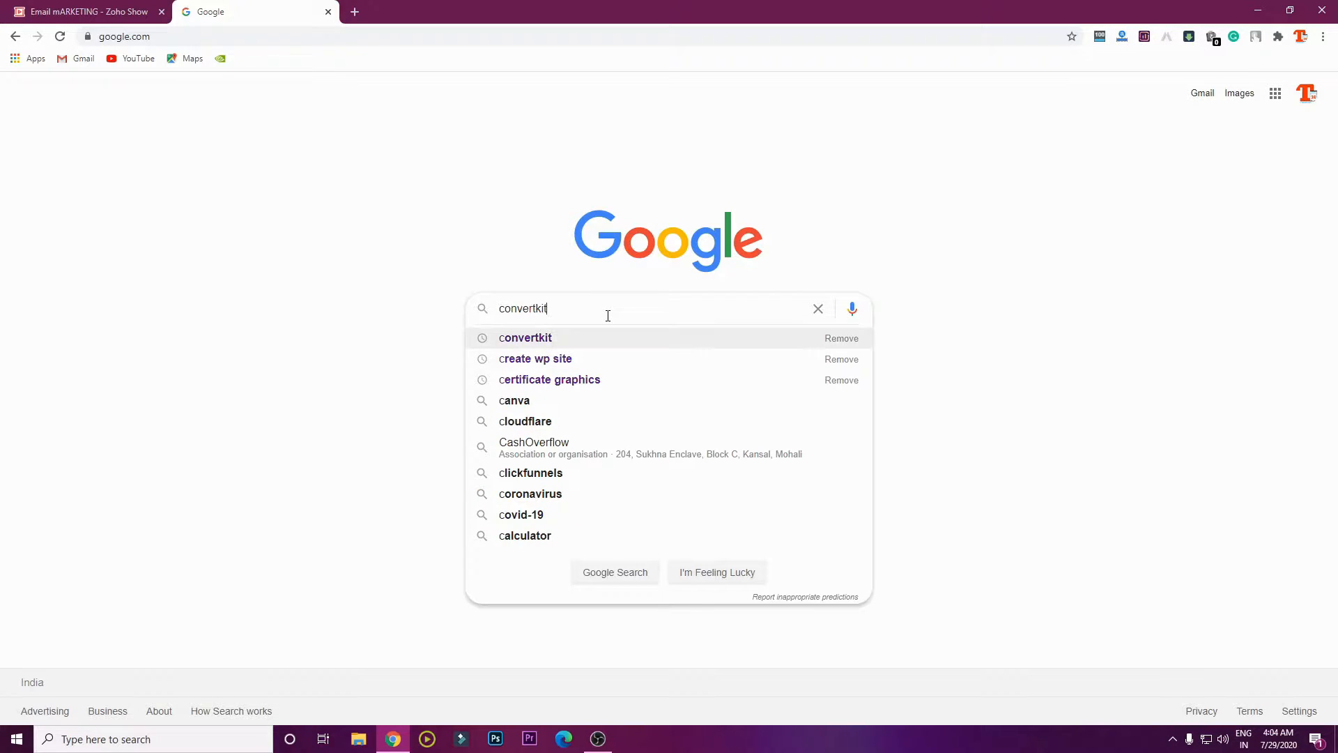
key(Return)
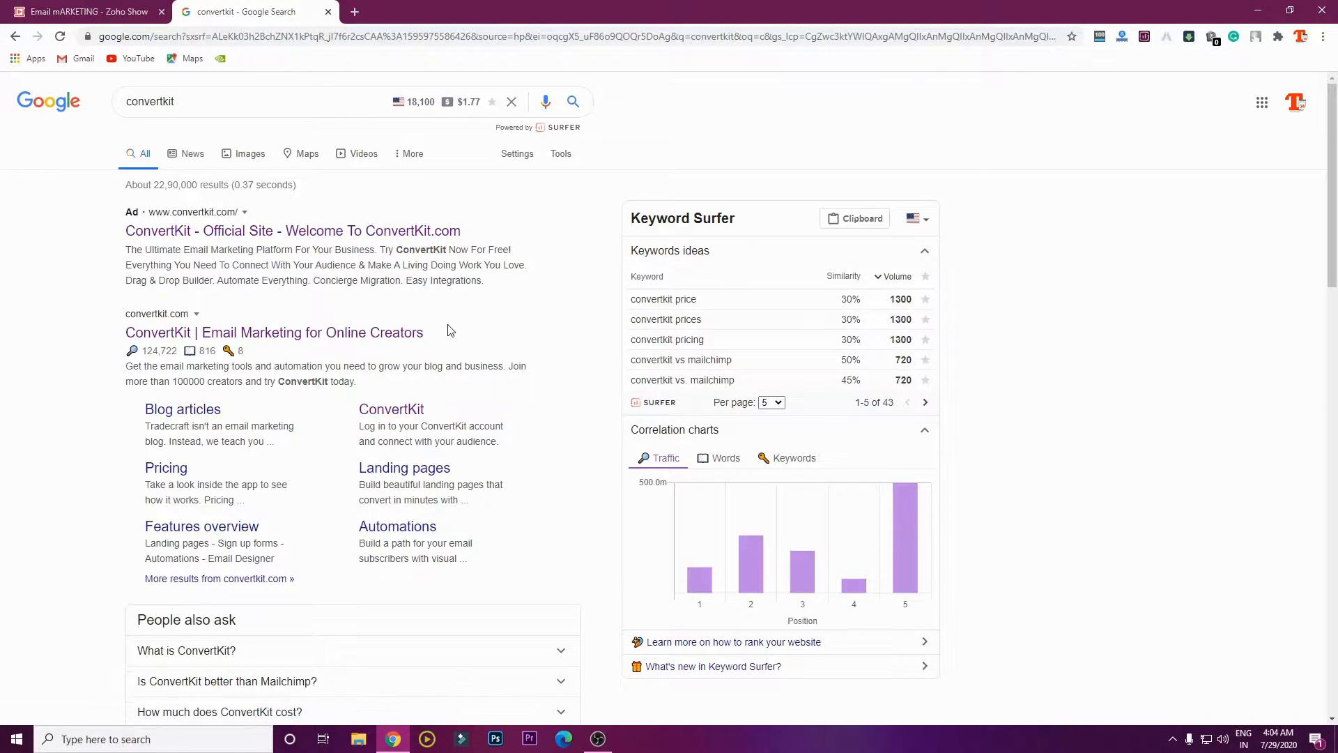
middle_click(403, 340)
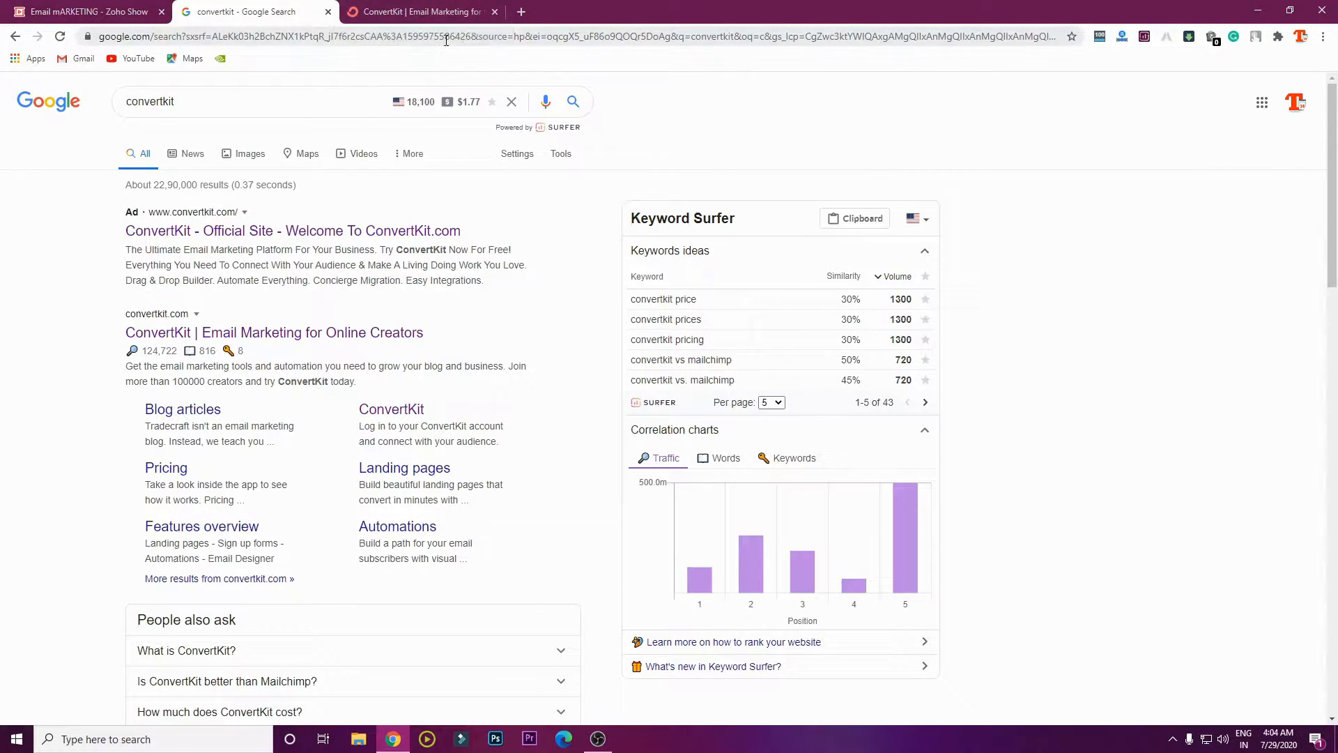
click(438, 7)
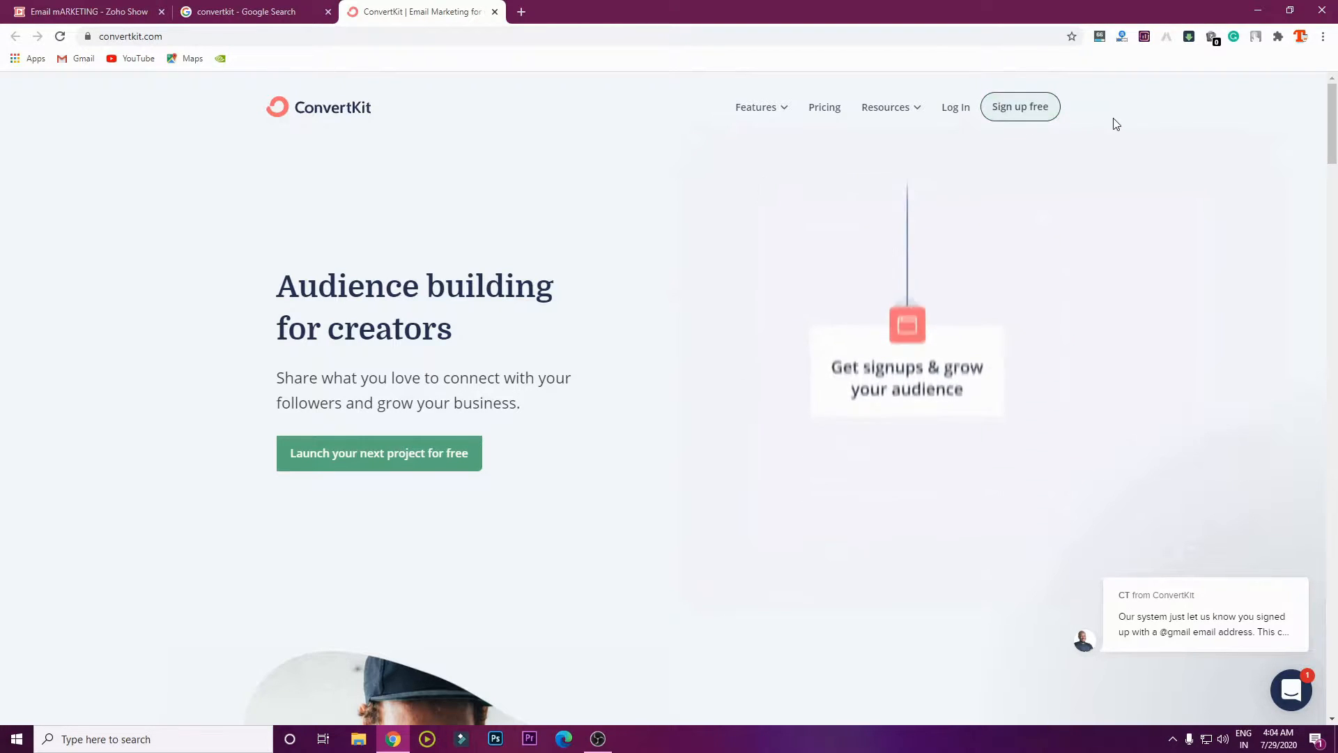
Log in to the ConvertKit account and create a new form in Modal format from the Charlotte template.
click(957, 108)
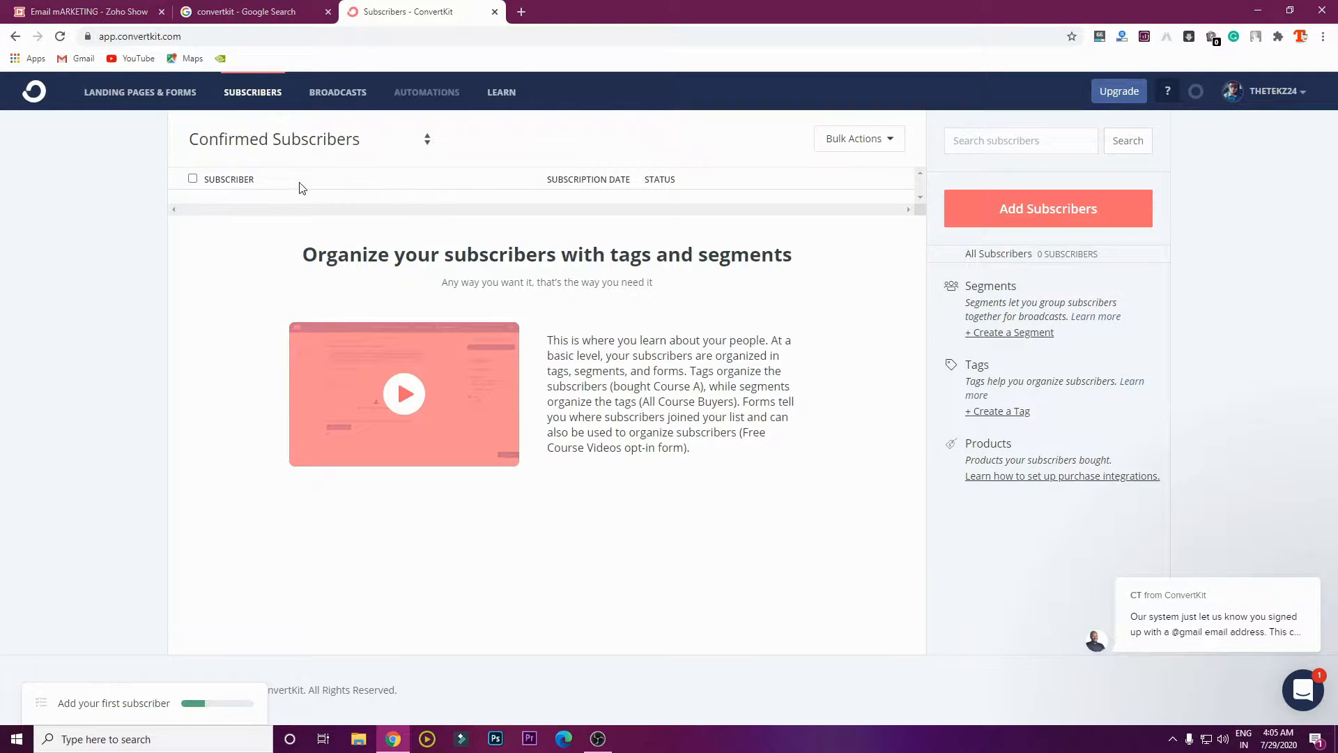
click(167, 98)
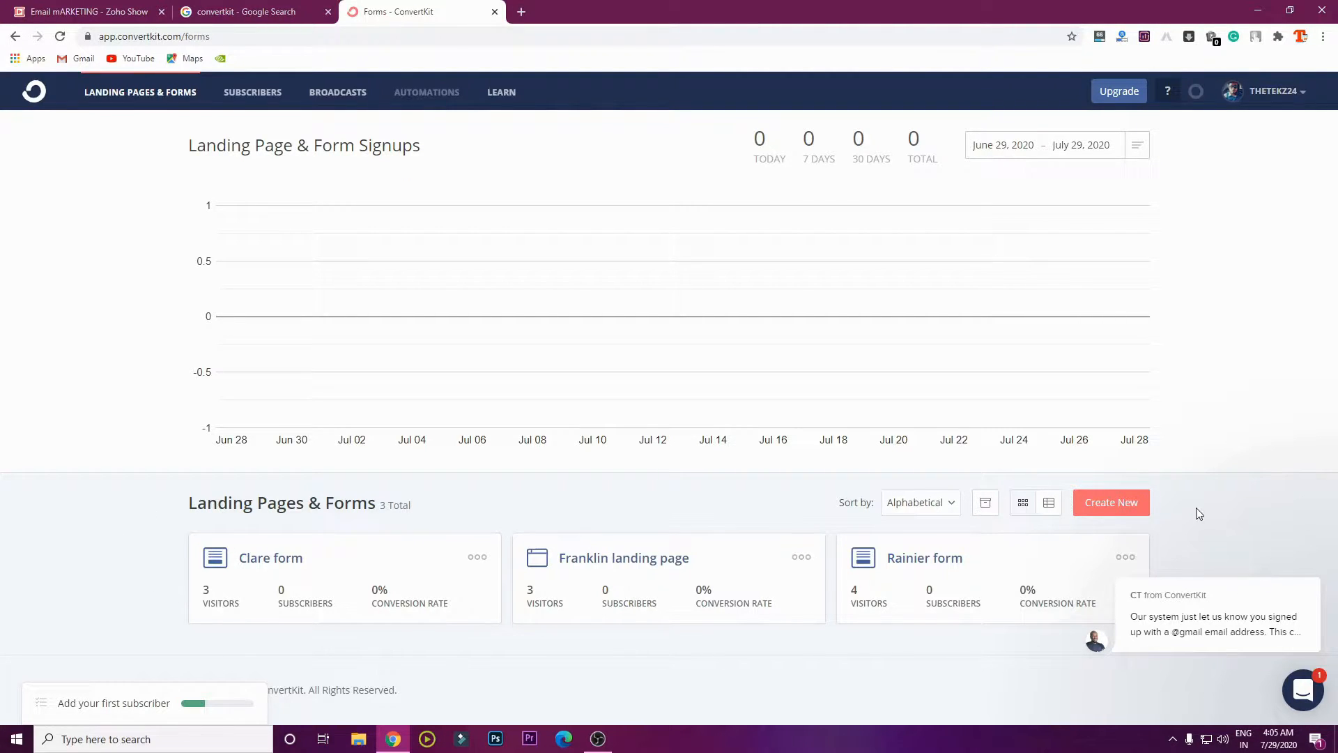
click(1118, 516)
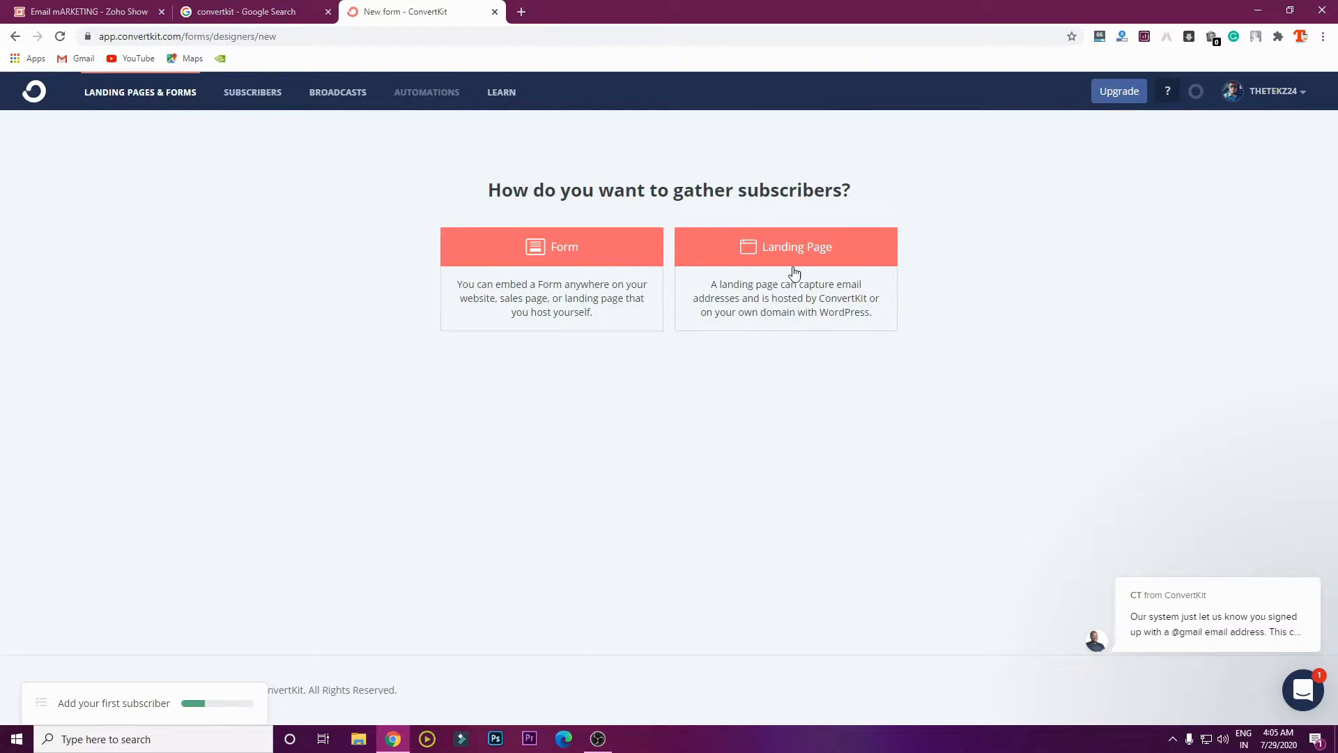
click(578, 259)
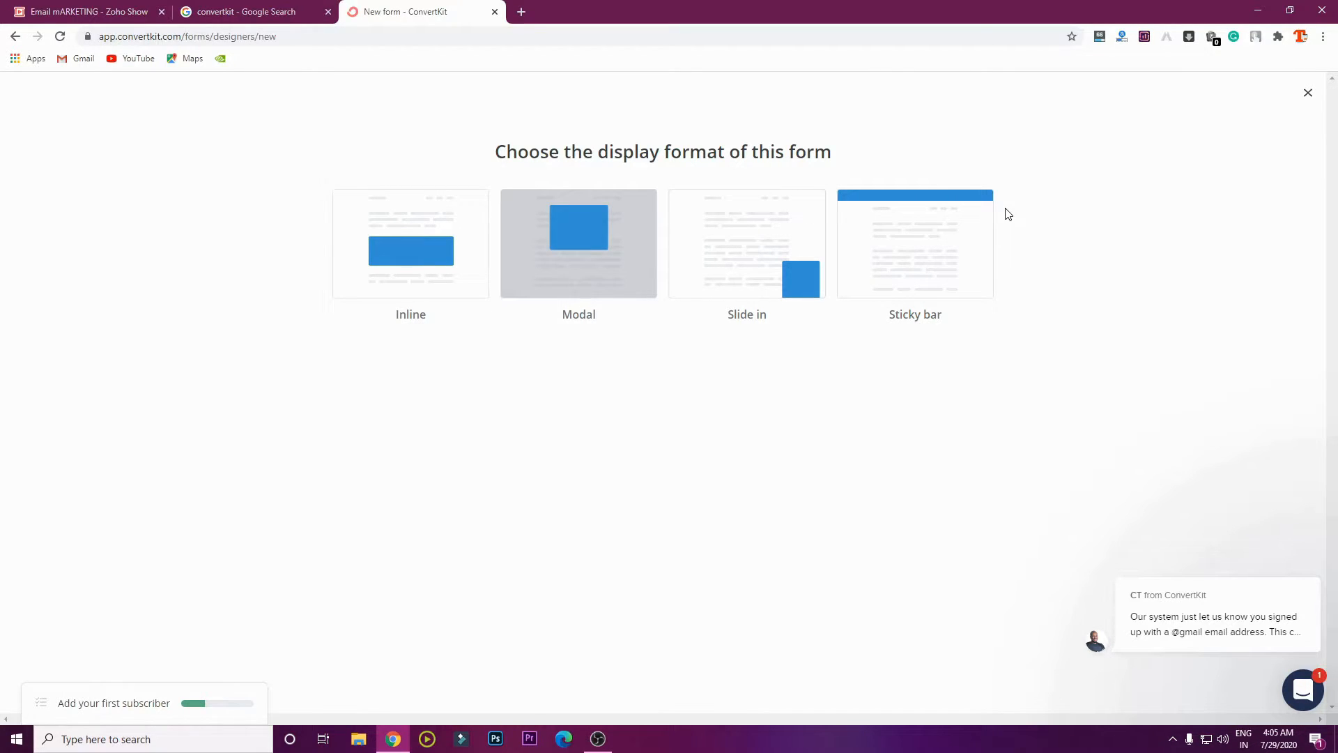
click(586, 253)
scroll(467, 328, down, 1)
scroll(468, 328, down, 2)
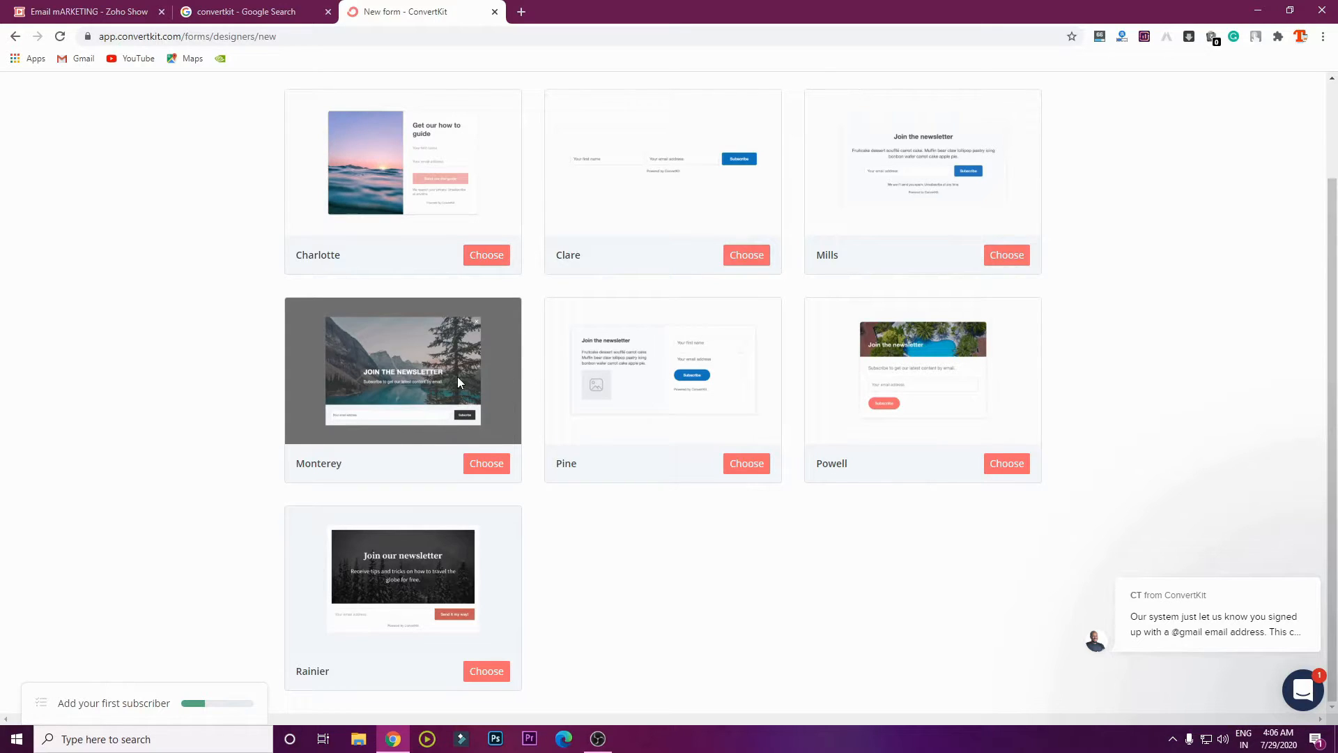
click(498, 261)
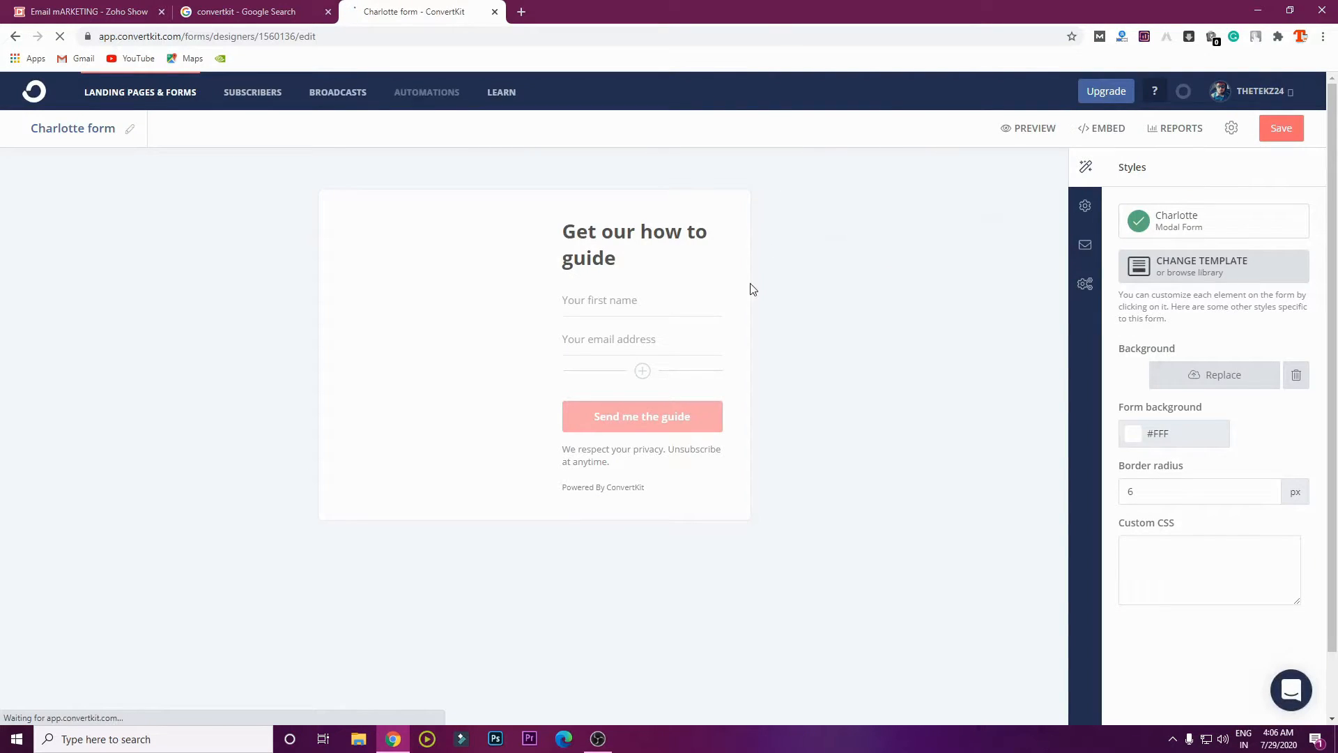
click(637, 300)
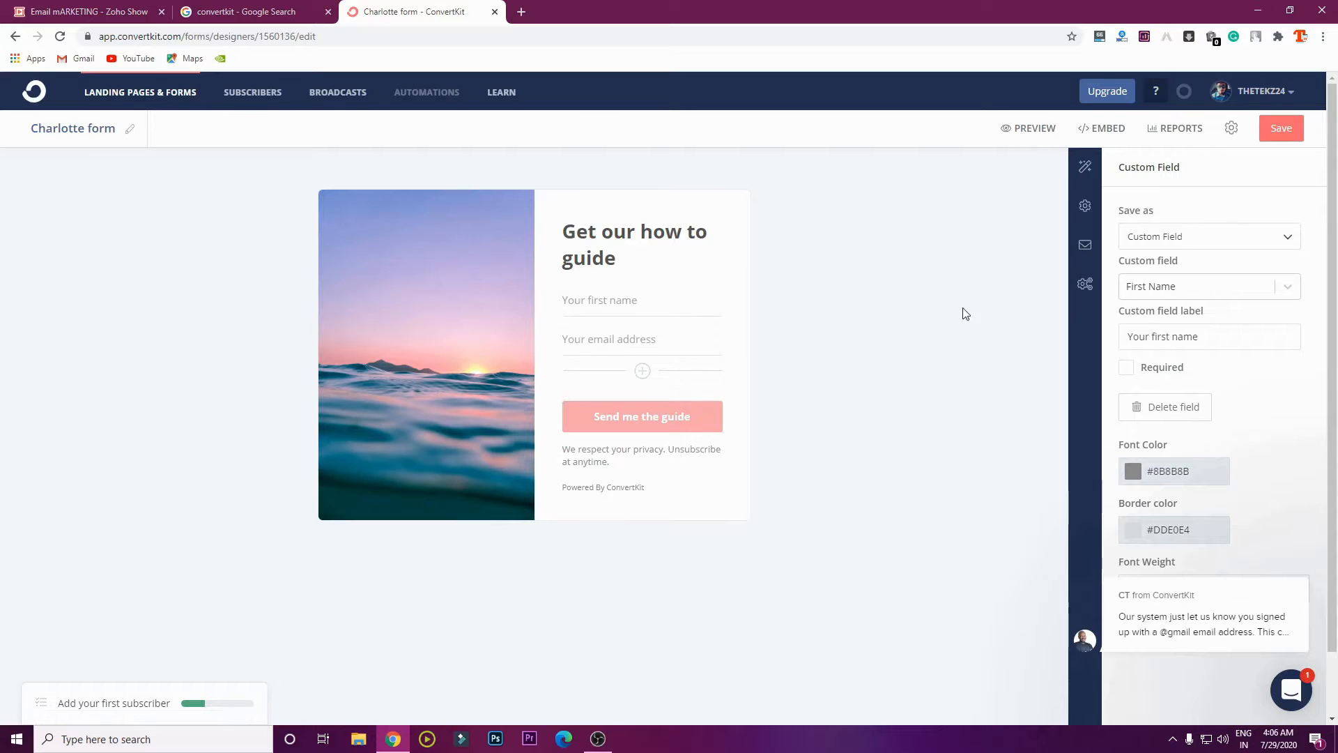
click(1086, 168)
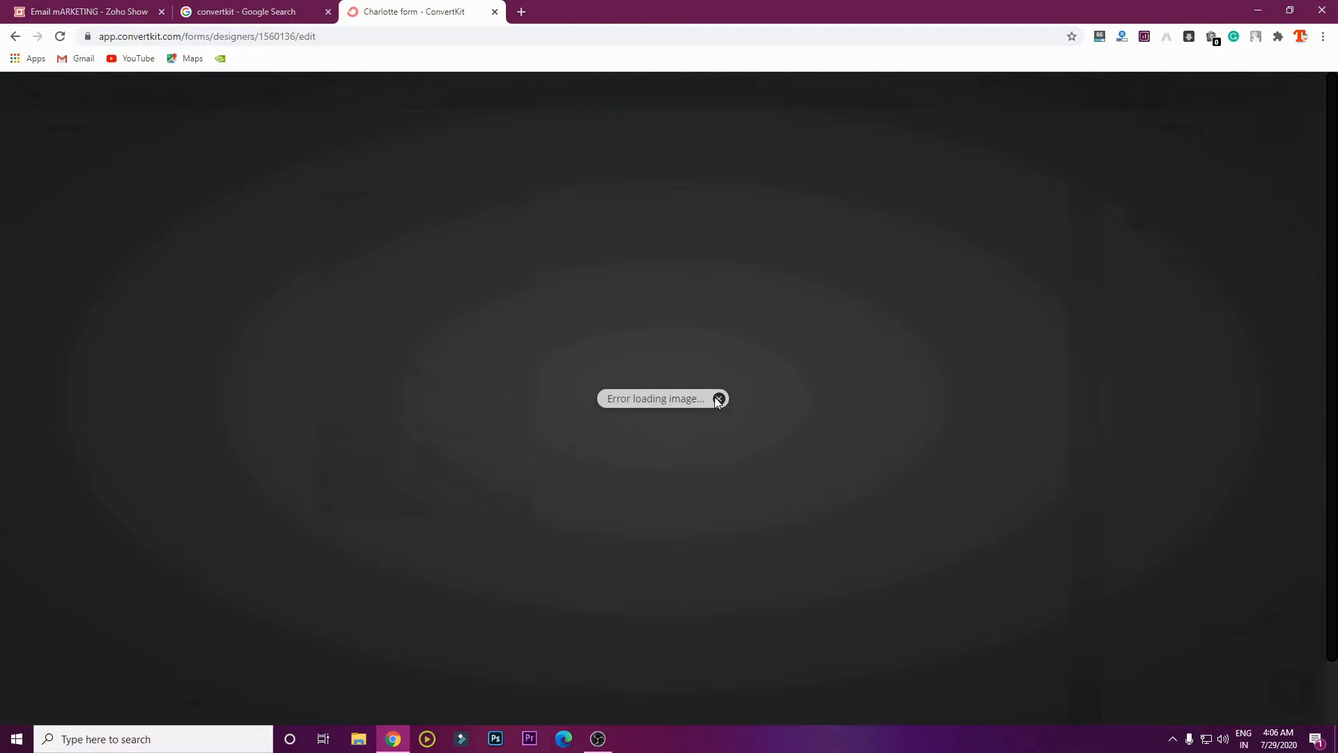
click(718, 400)
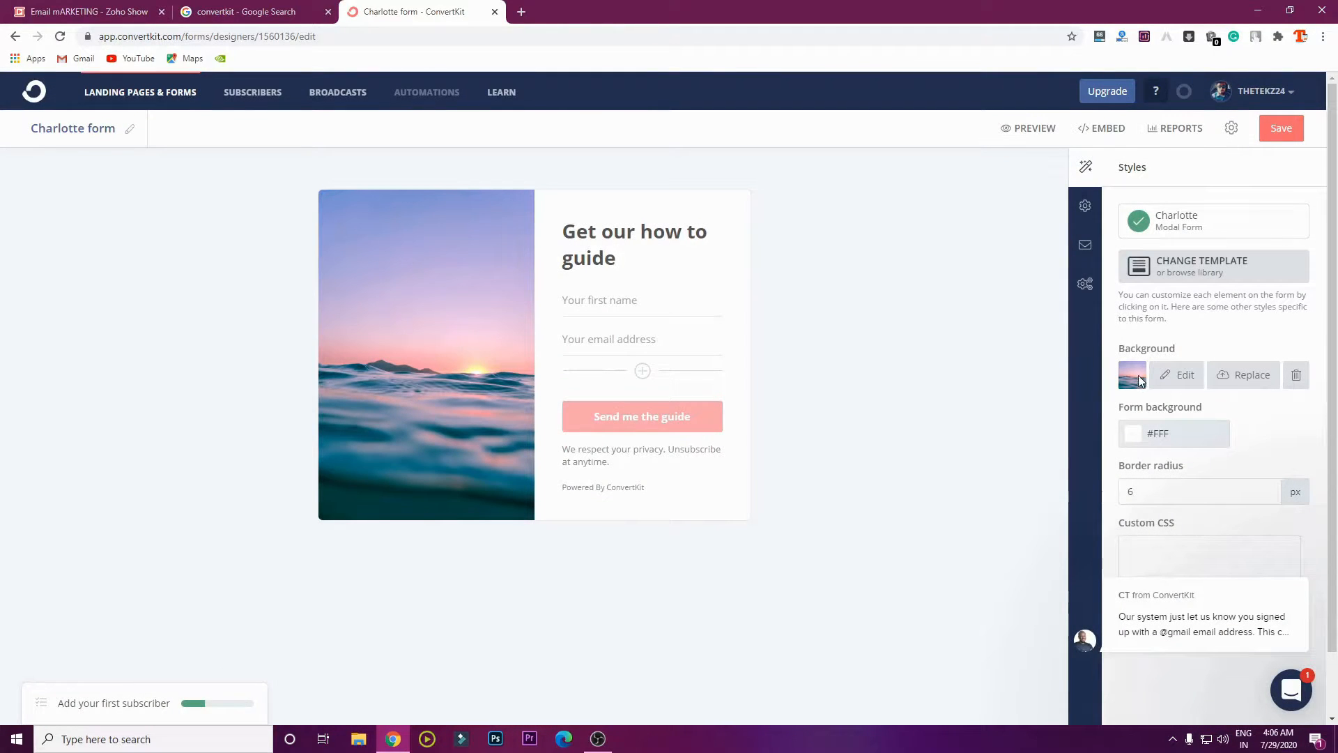
click(1247, 378)
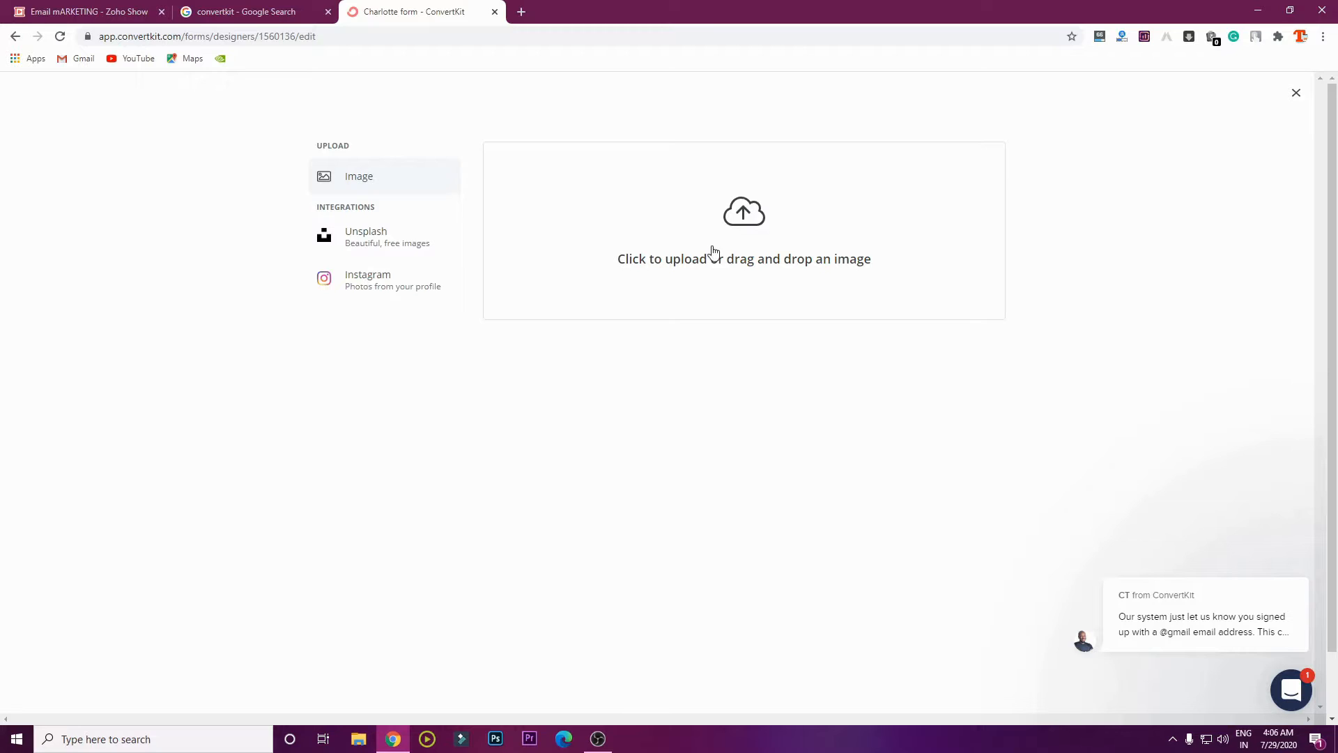
click(740, 227)
click(361, 203)
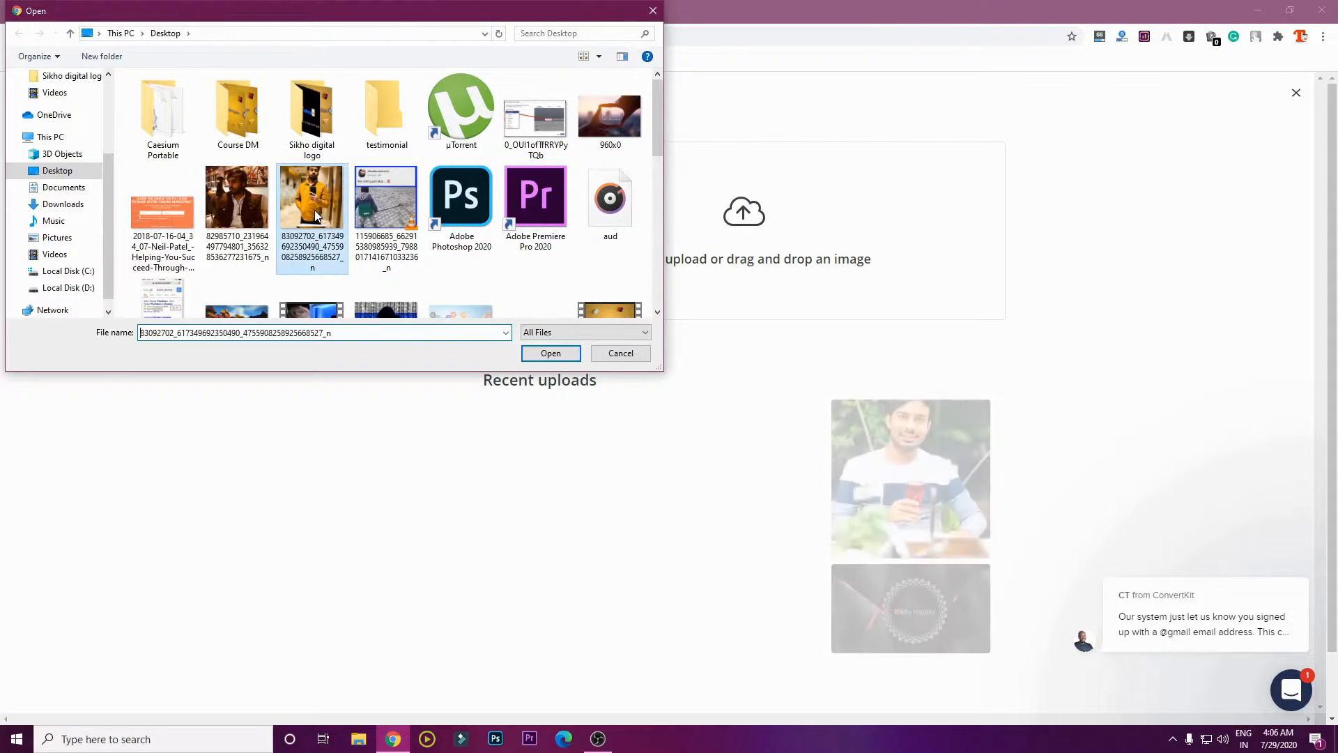
click(551, 353)
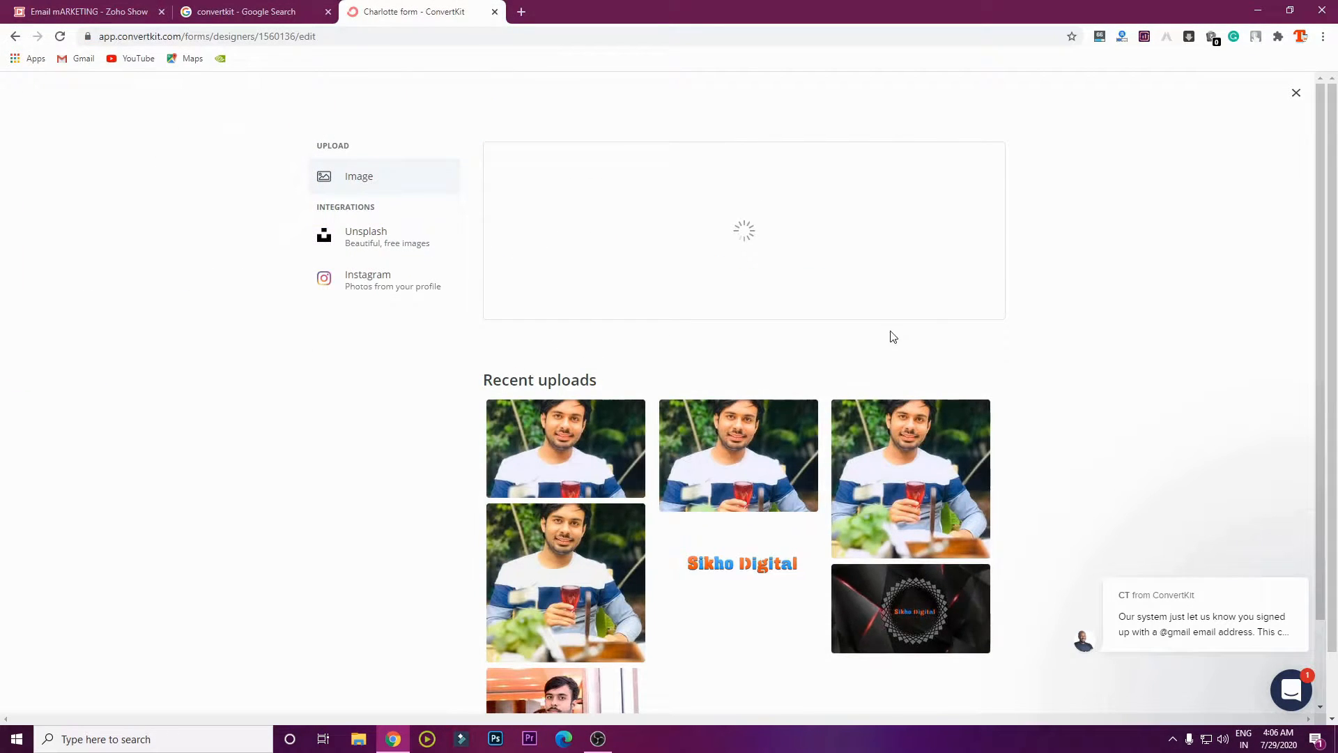
click(576, 448)
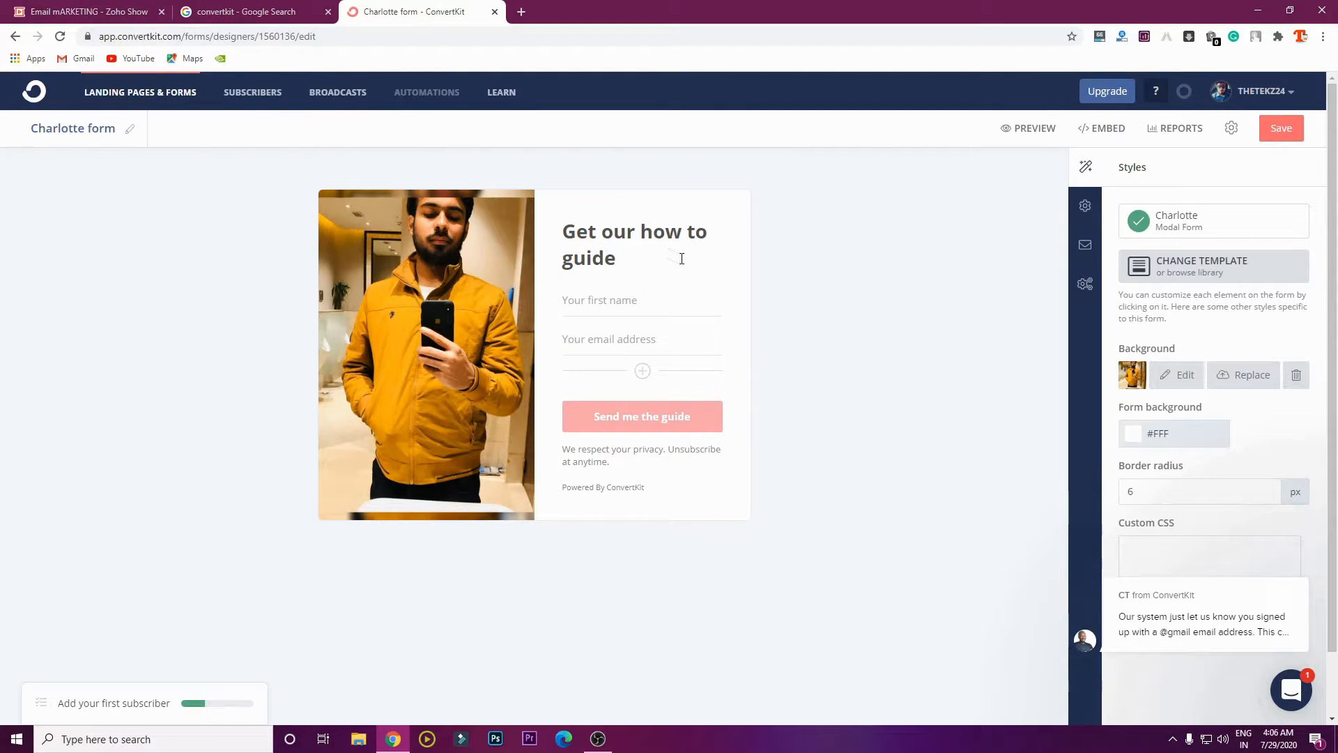
Replace the form's heading text with "Subscribe to get latest info about smartphone".
click(634, 237)
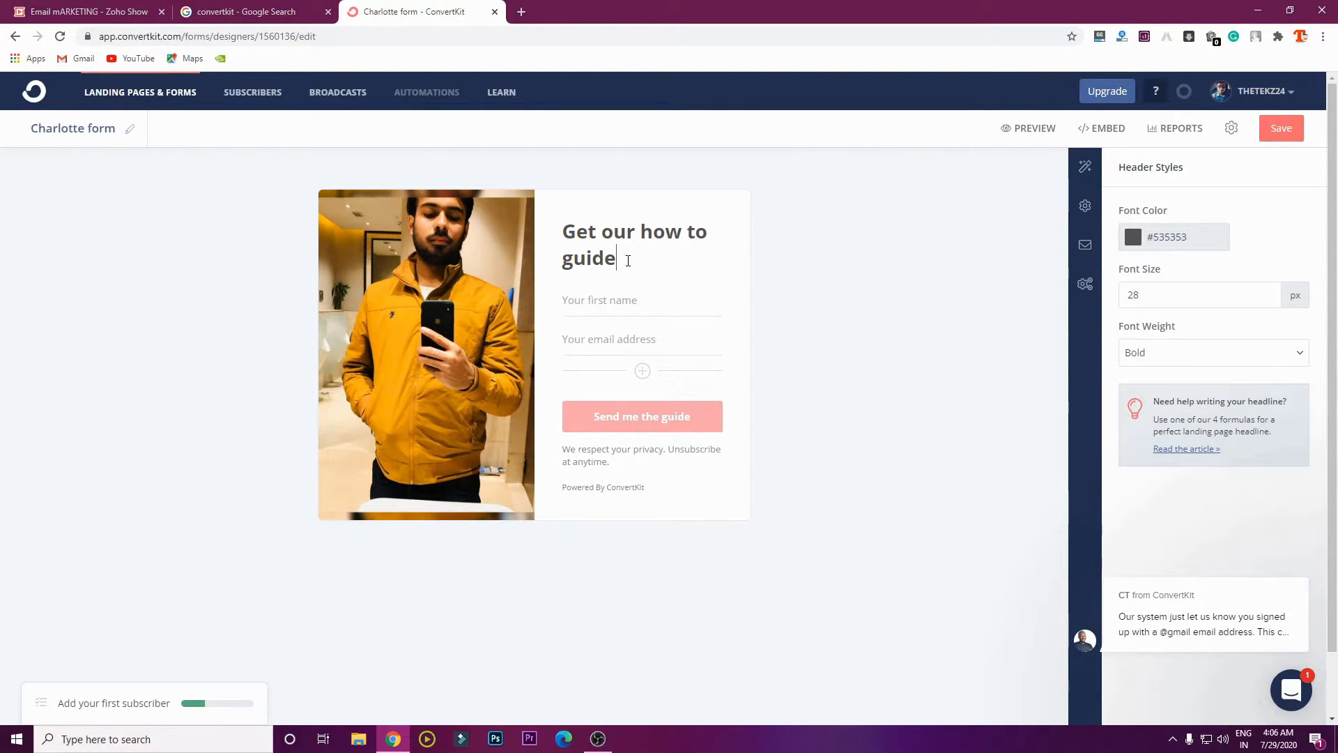
key(BackSpace)
key(BackSpace)
key(BackSpace)
key(BackSpace)
key(BackSpace)
key(BackSpace)
key(BackSpace)
key(BackSpace)
key(BackSpace)
key(BackSpace)
key(BackSpace)
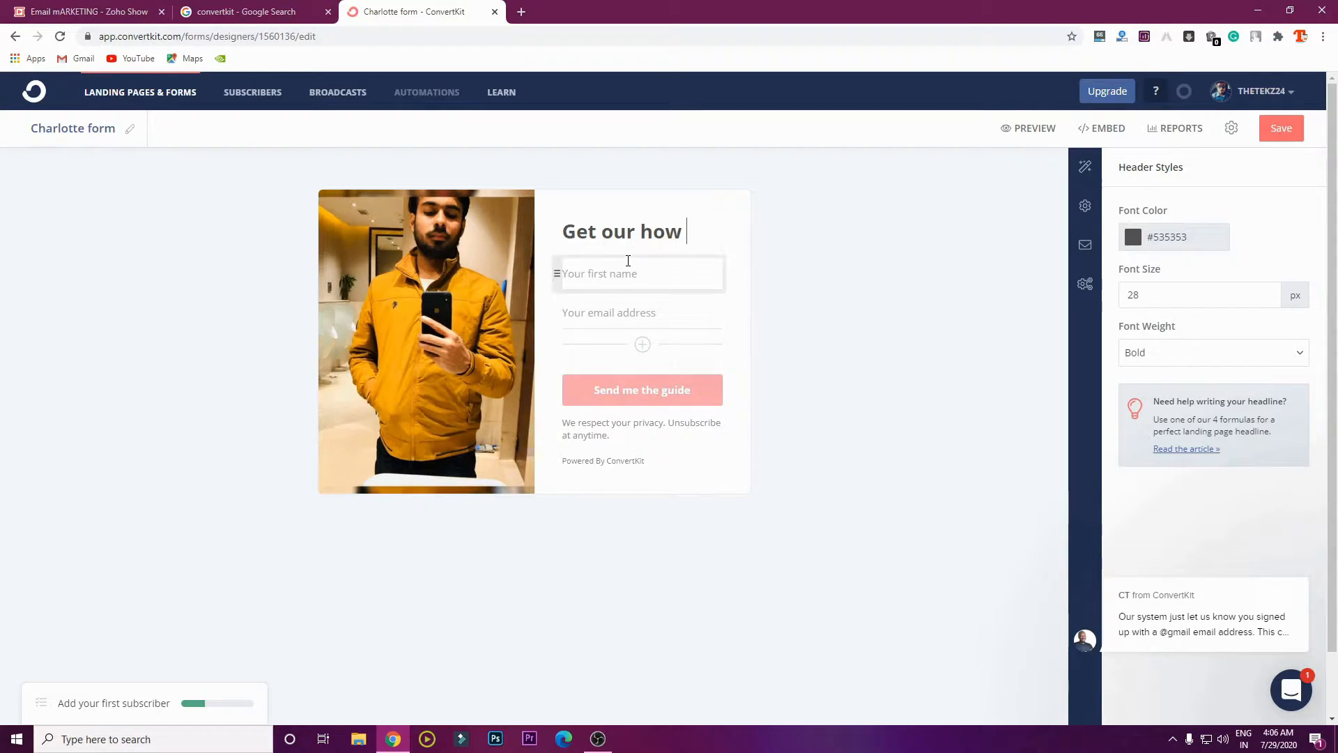
key(BackSpace)
key(BackSpace)
key(BackSpace)
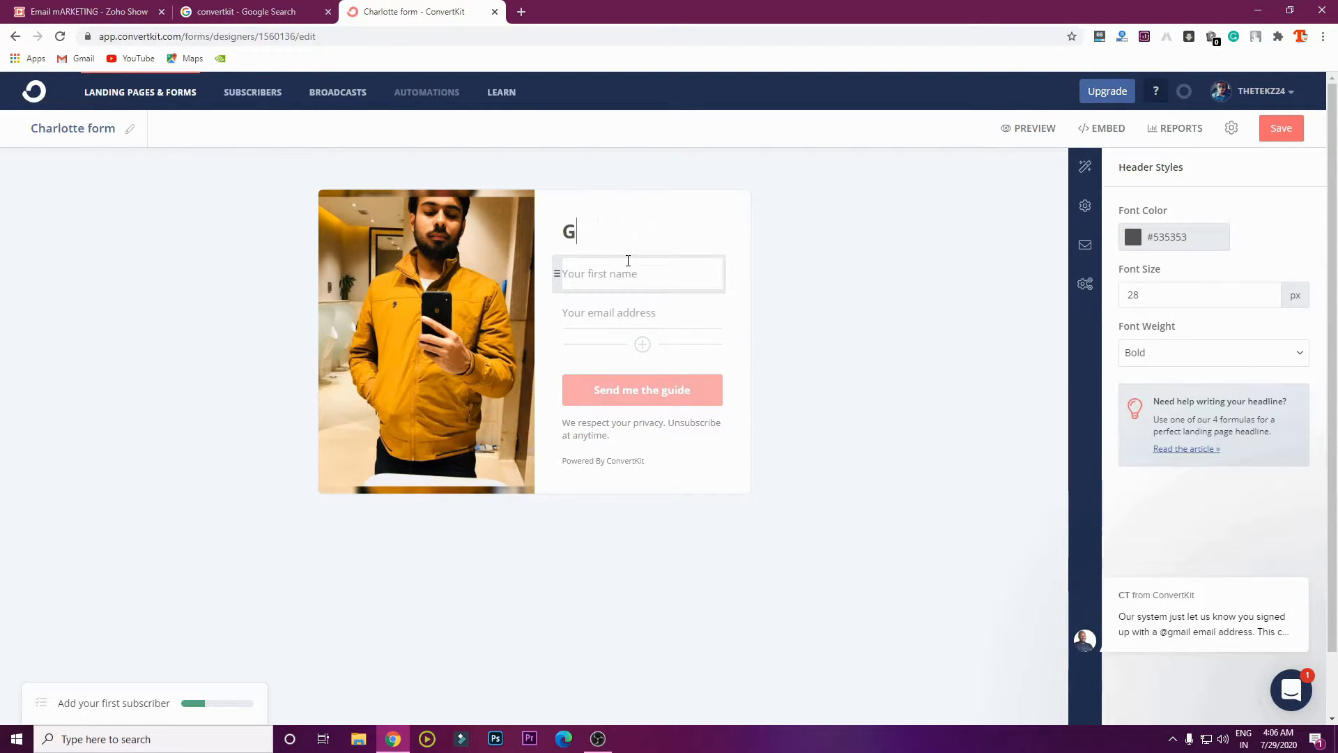
text(Subscri)
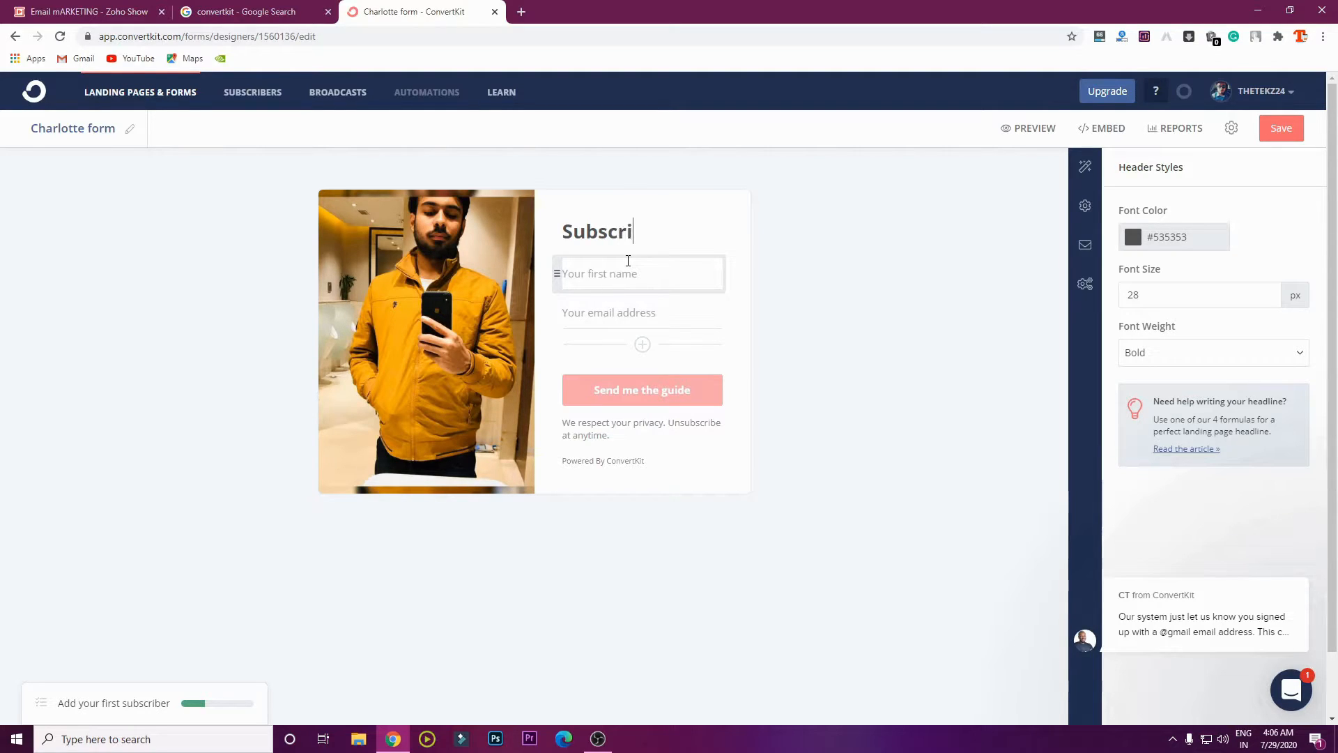
text(be to get )
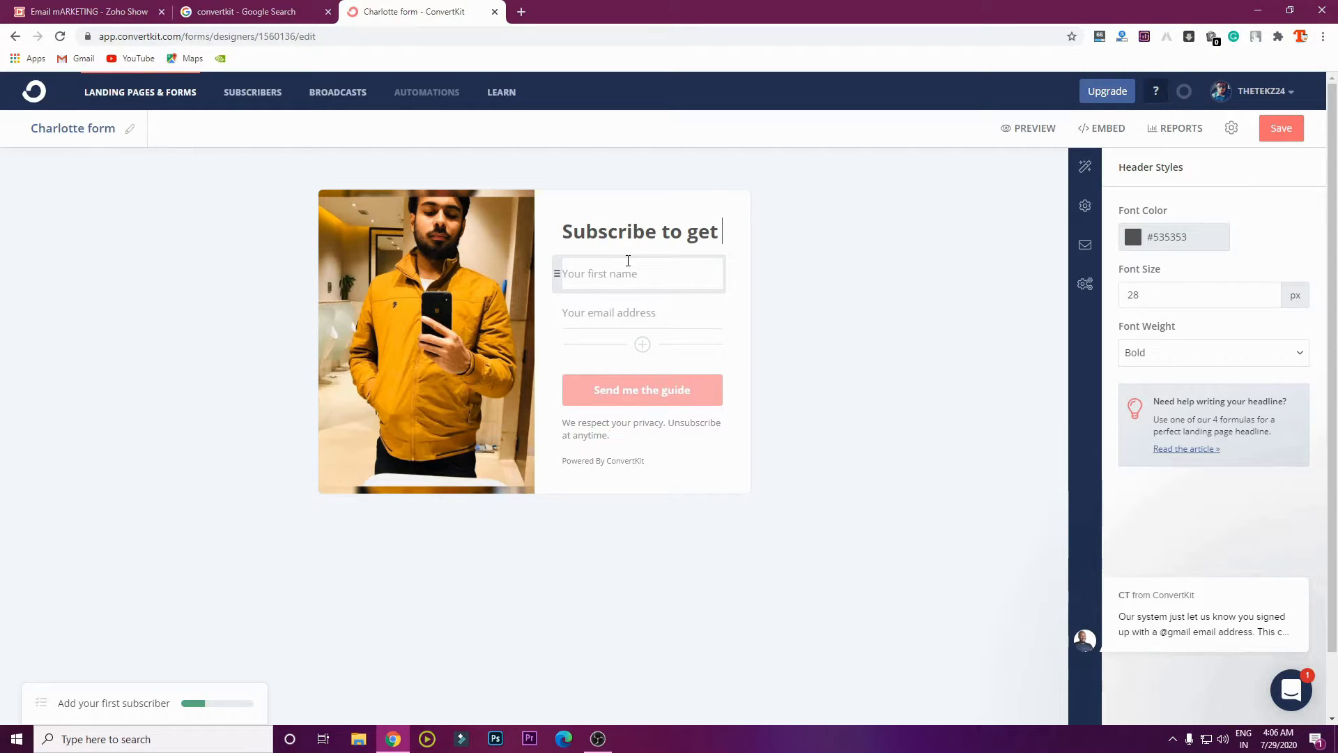
text(ne)
key(BackSpace)
key(BackSpace)
text(latest infro)
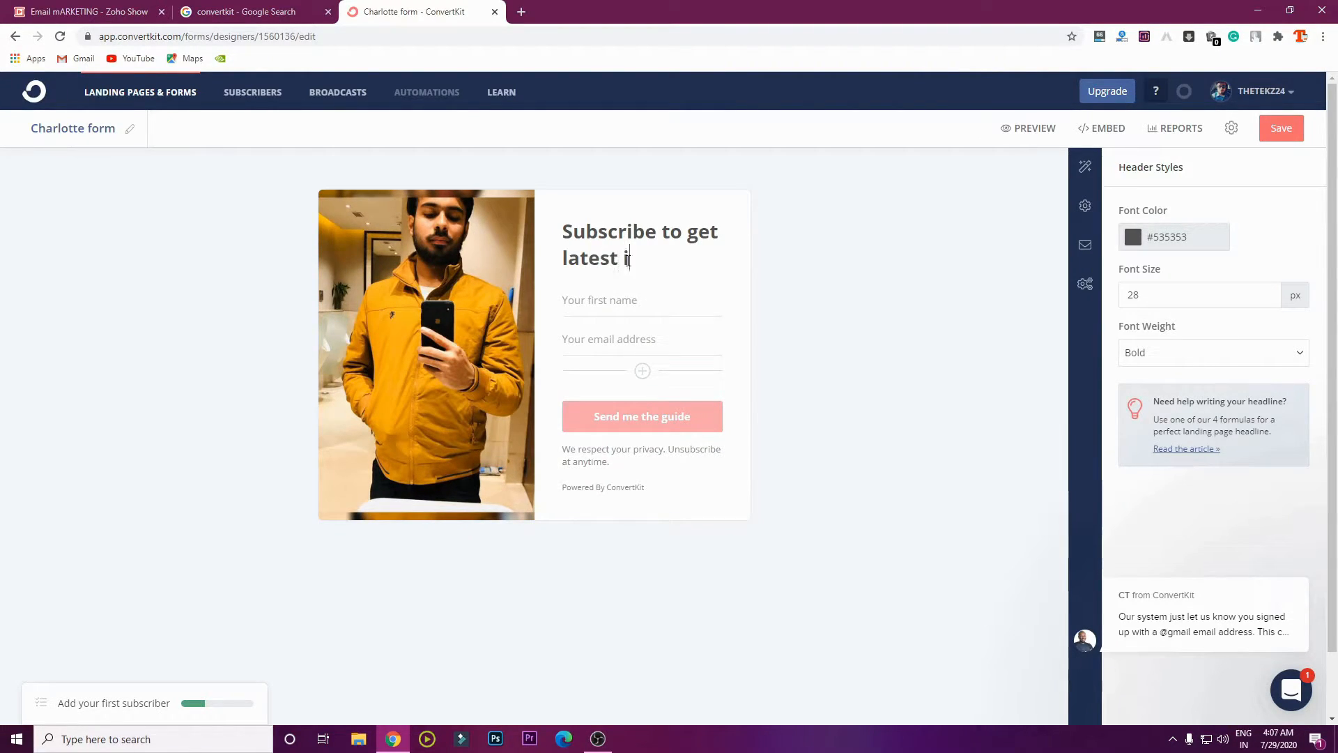
key(BackSpace)
key(BackSpace)
text(o about)
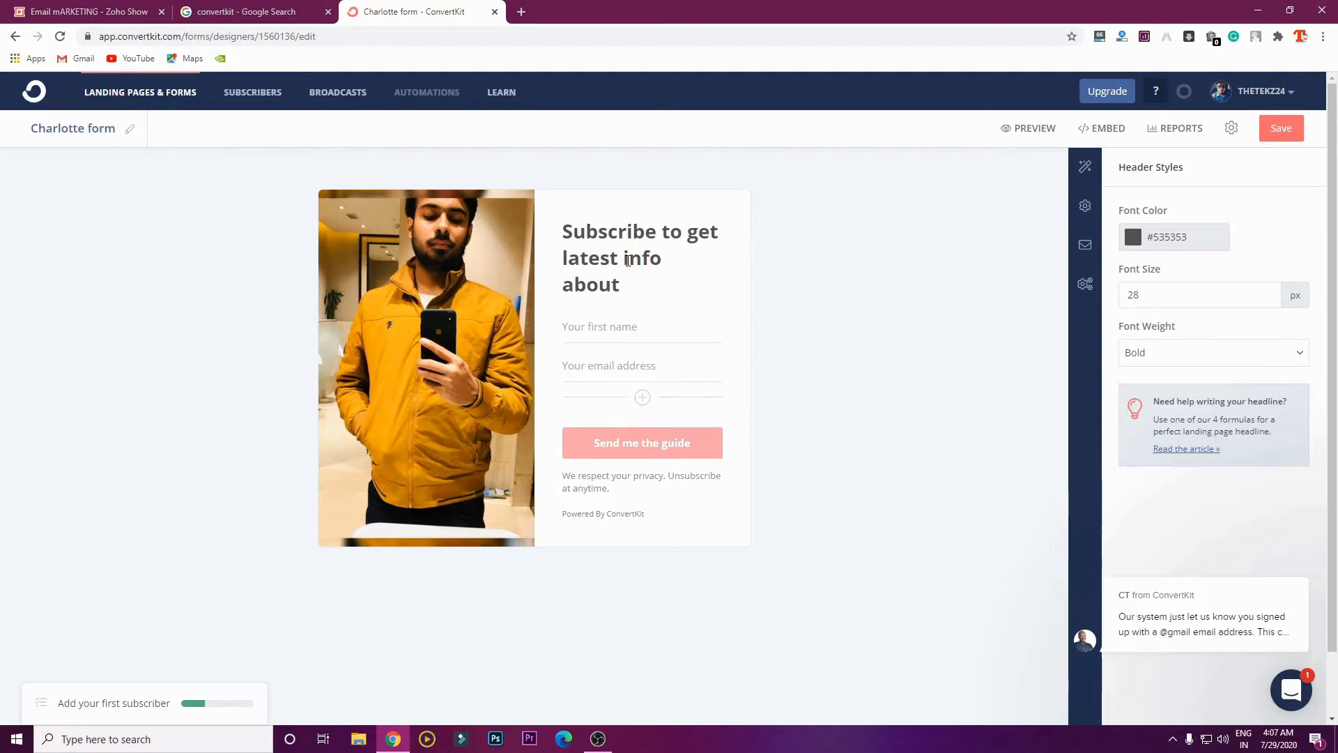
text(smartphone)
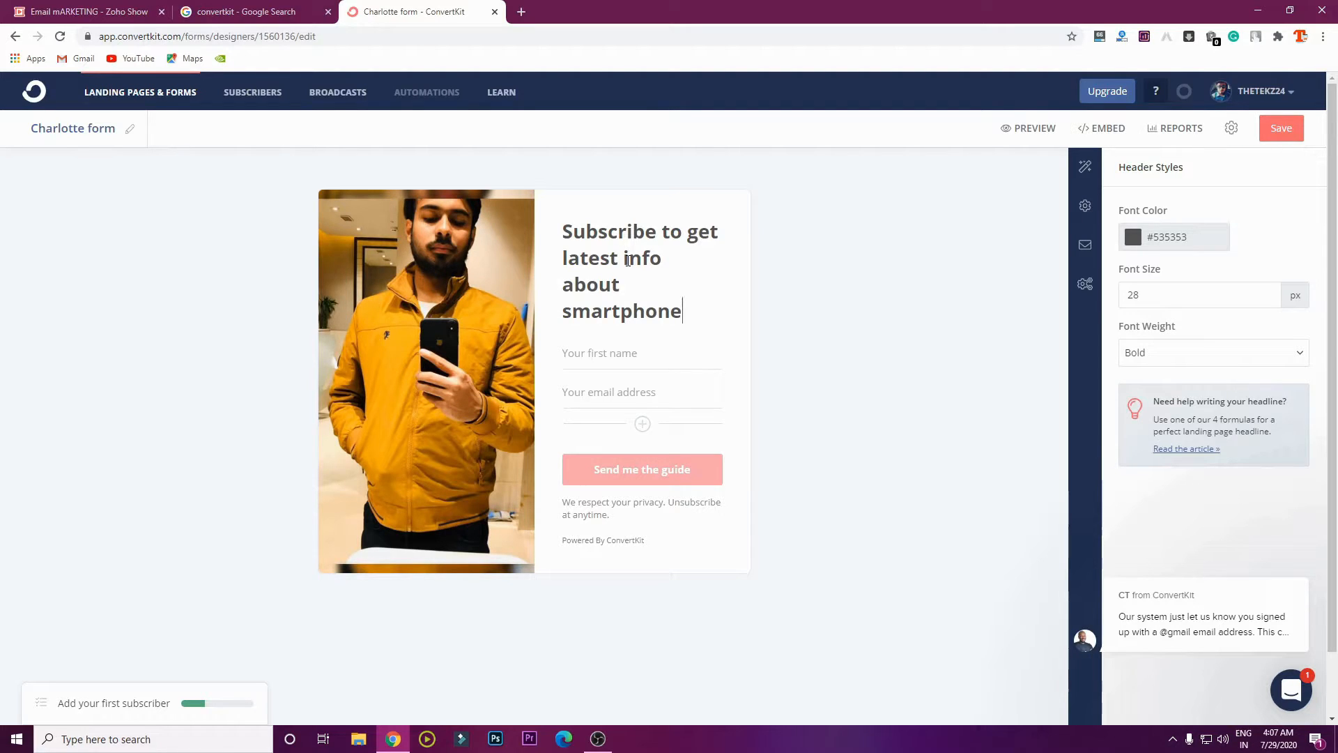
Set the heading's font color to blue #1986F6 and choose Bold as its font weight.
double_click(633, 232)
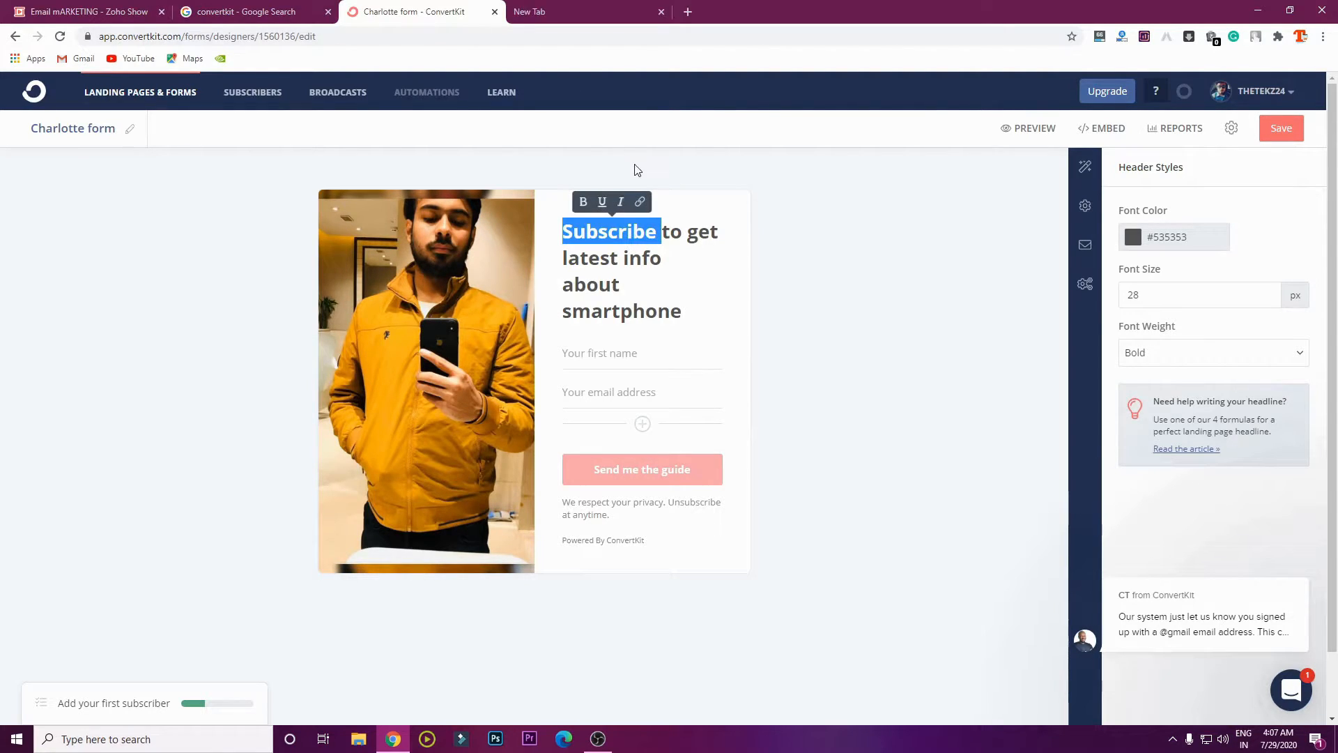
click(757, 233)
click(696, 235)
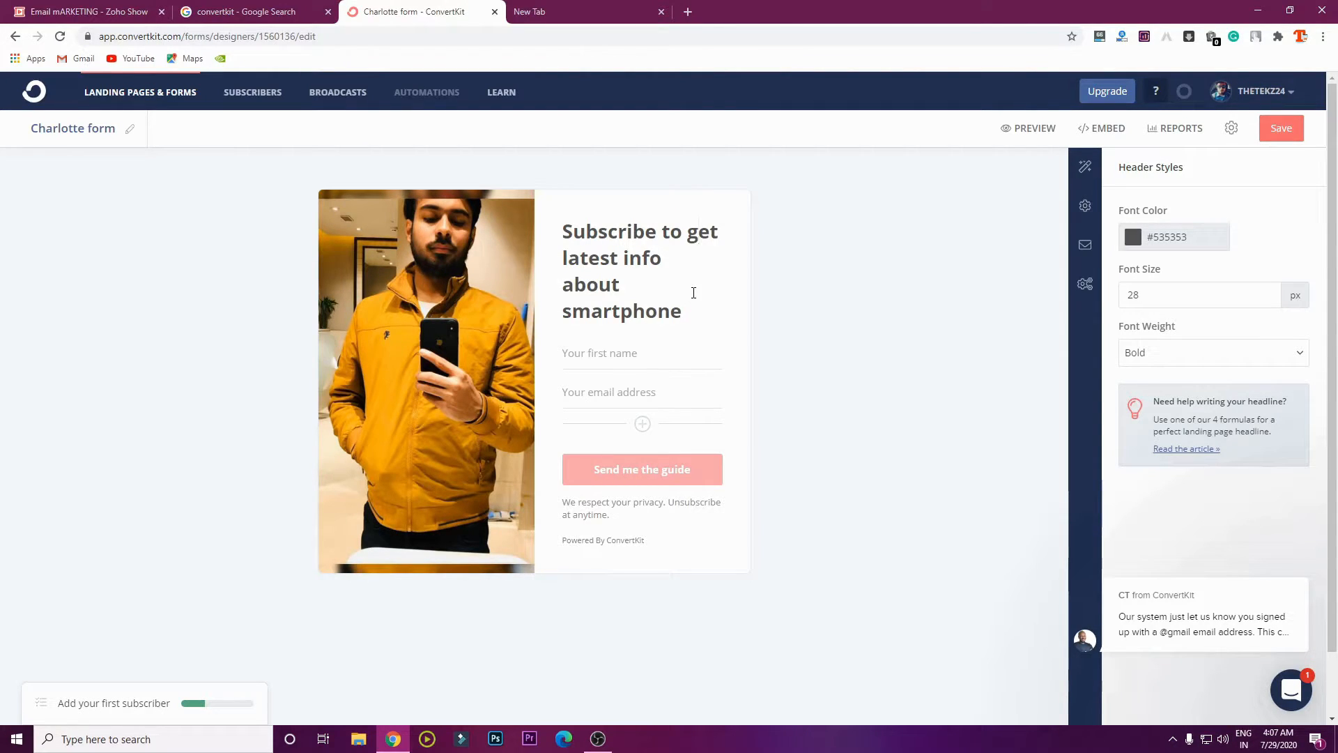
click(1134, 238)
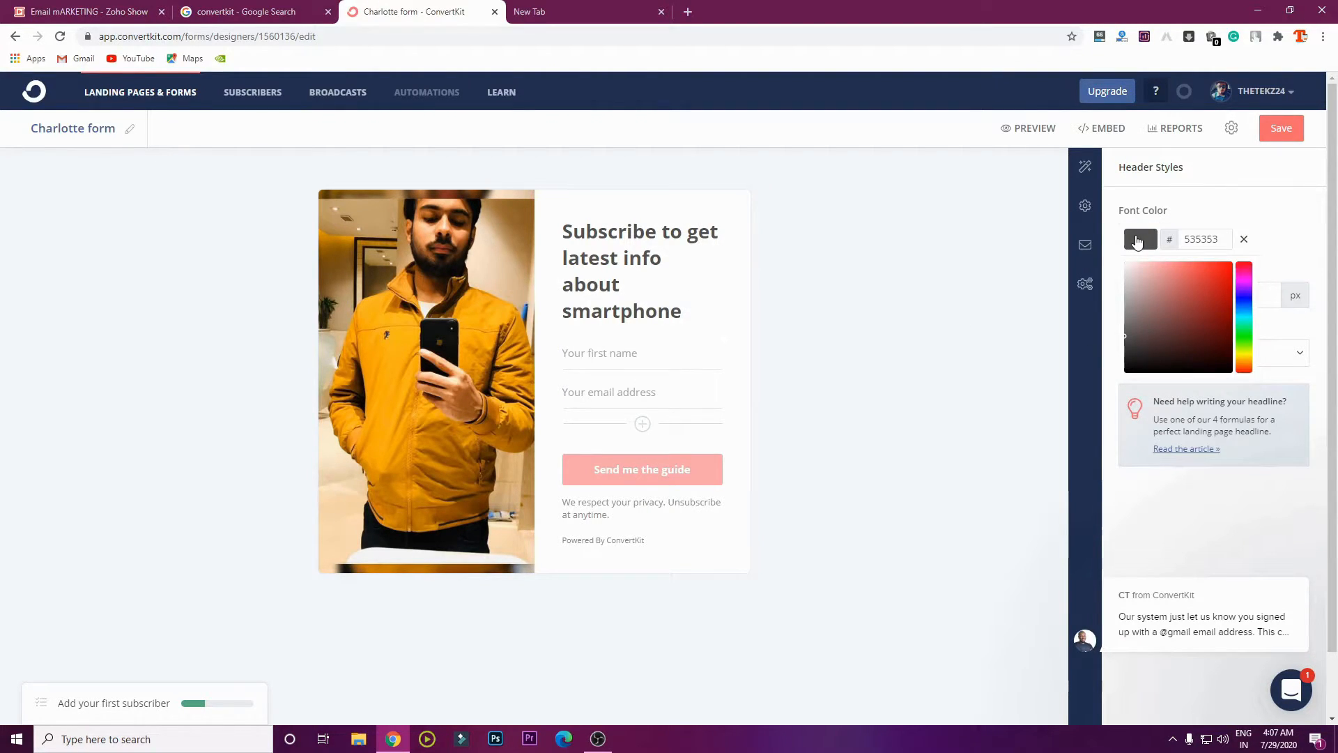
drag(1204, 301, 1231, 263)
click(1244, 309)
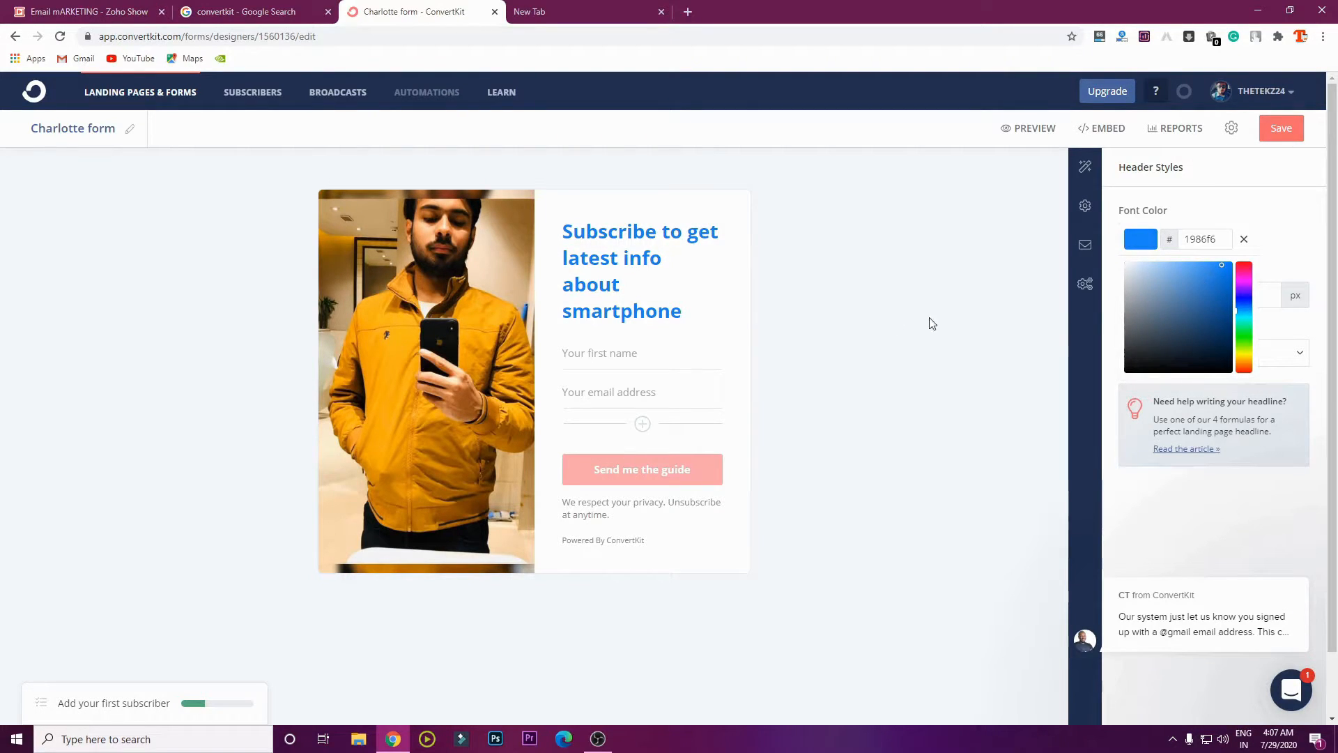
click(1283, 238)
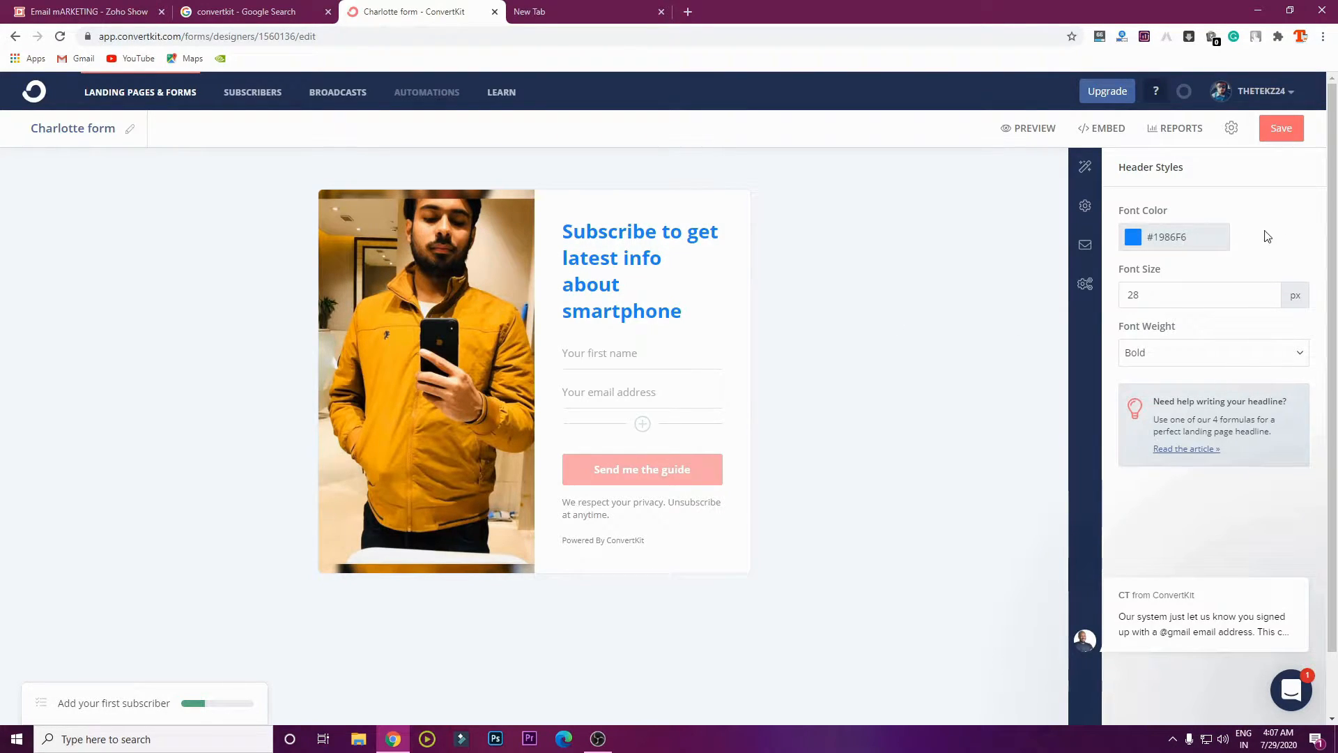
click(1282, 359)
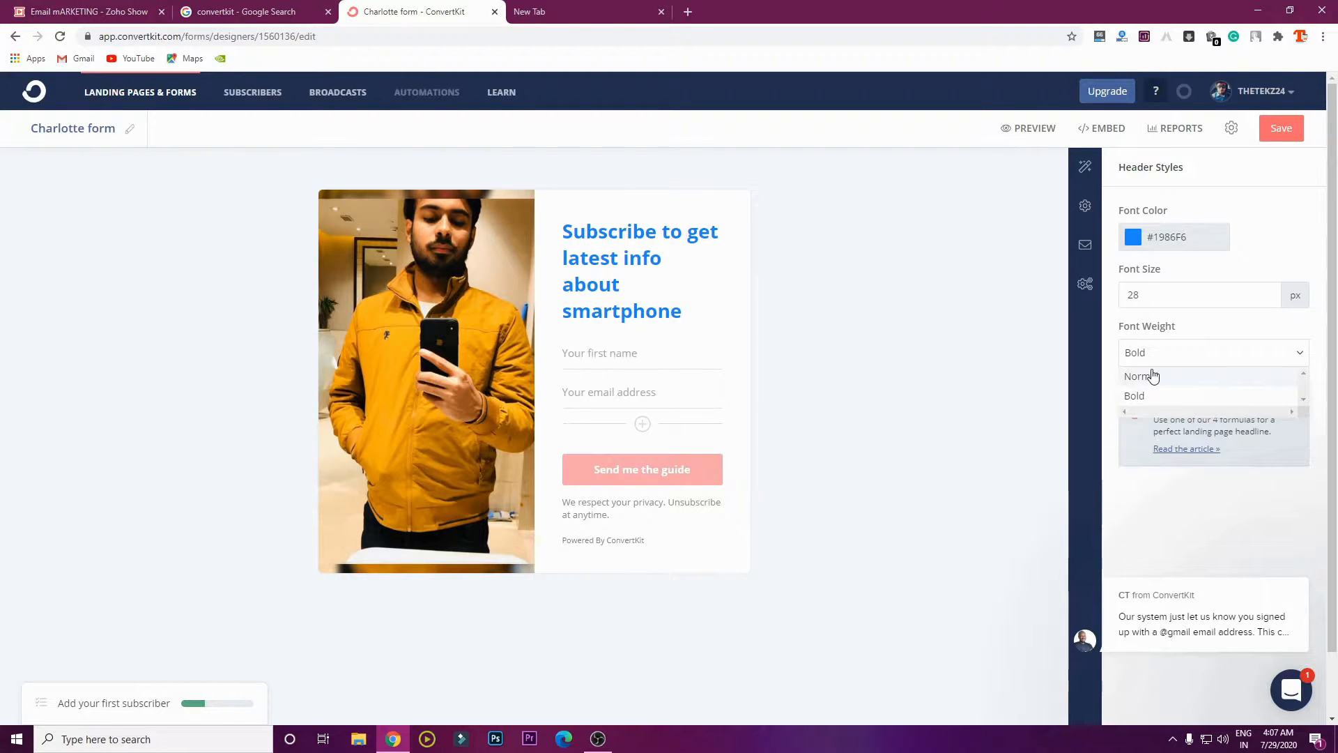
click(1142, 396)
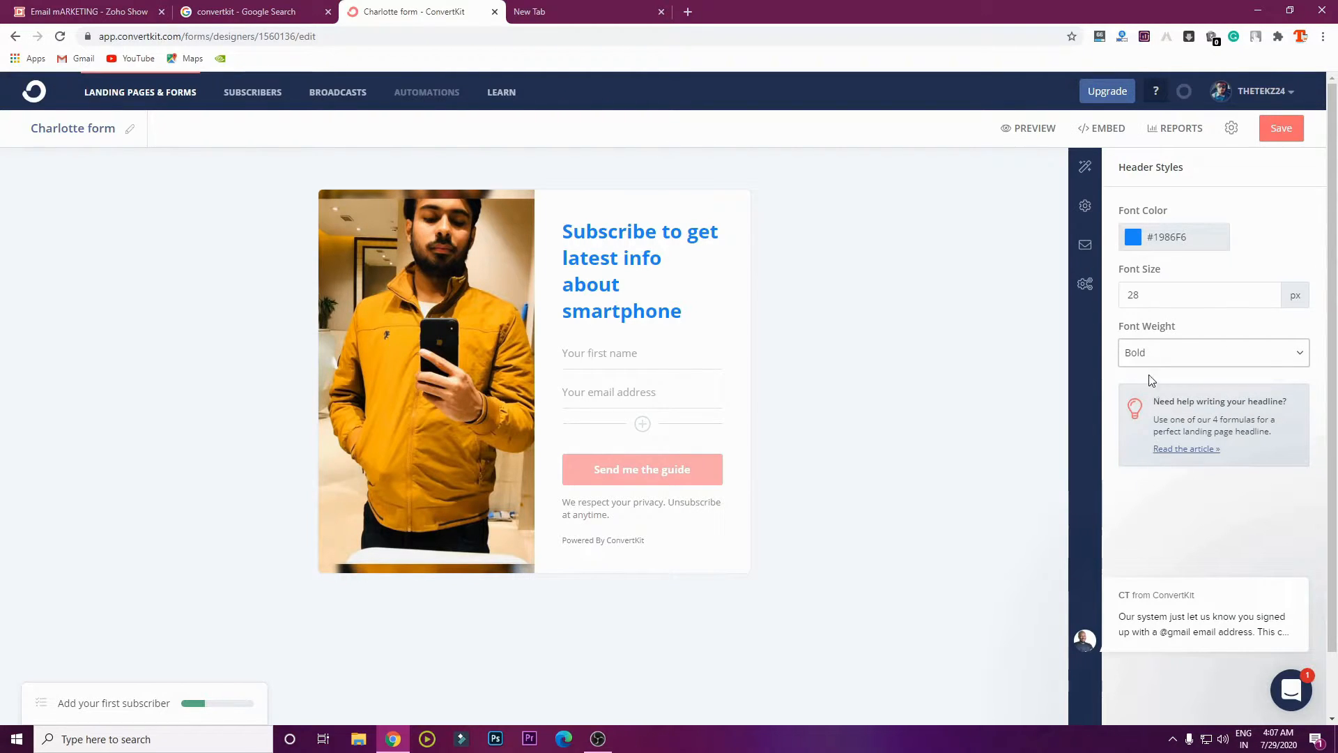
Set the form heading's font size to 36 px.
click(1268, 292)
click(1268, 292)
click(1268, 293)
click(1268, 292)
click(1268, 292)
click(1268, 292)
click(1268, 292)
click(1268, 292)
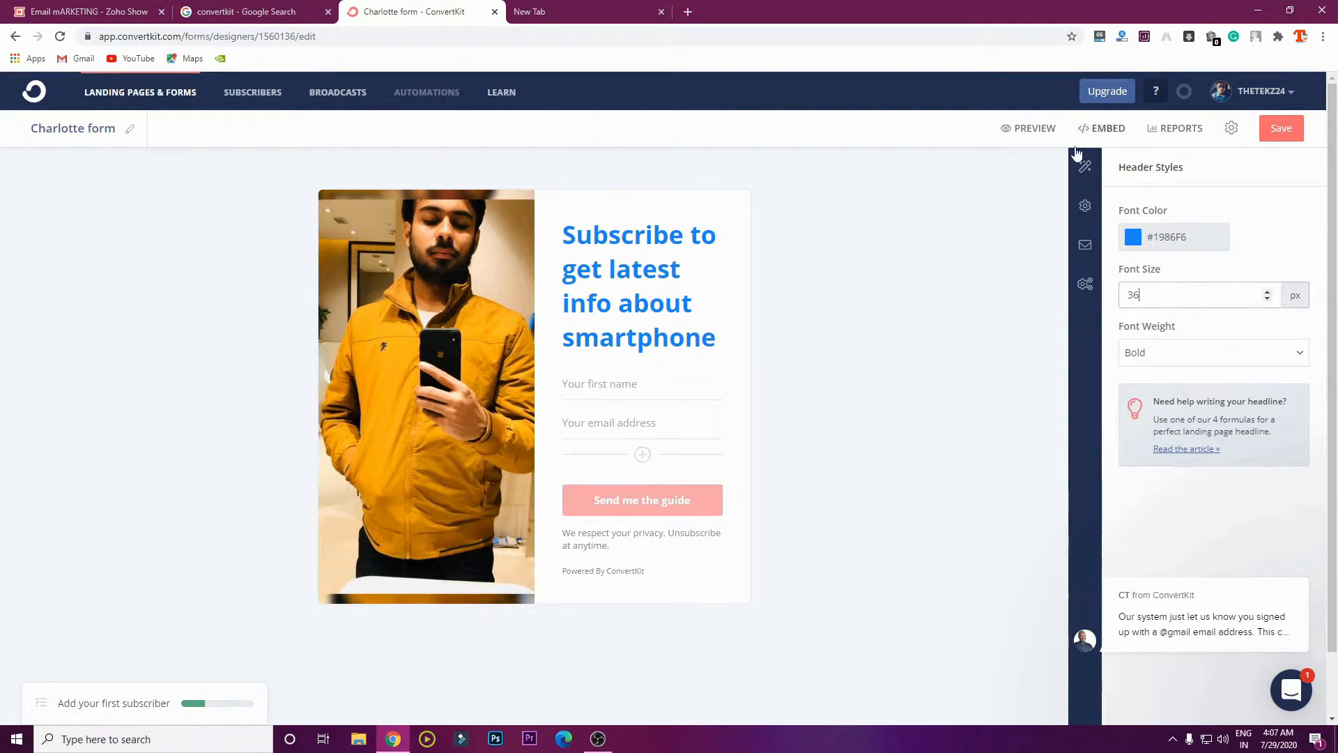
click(1088, 206)
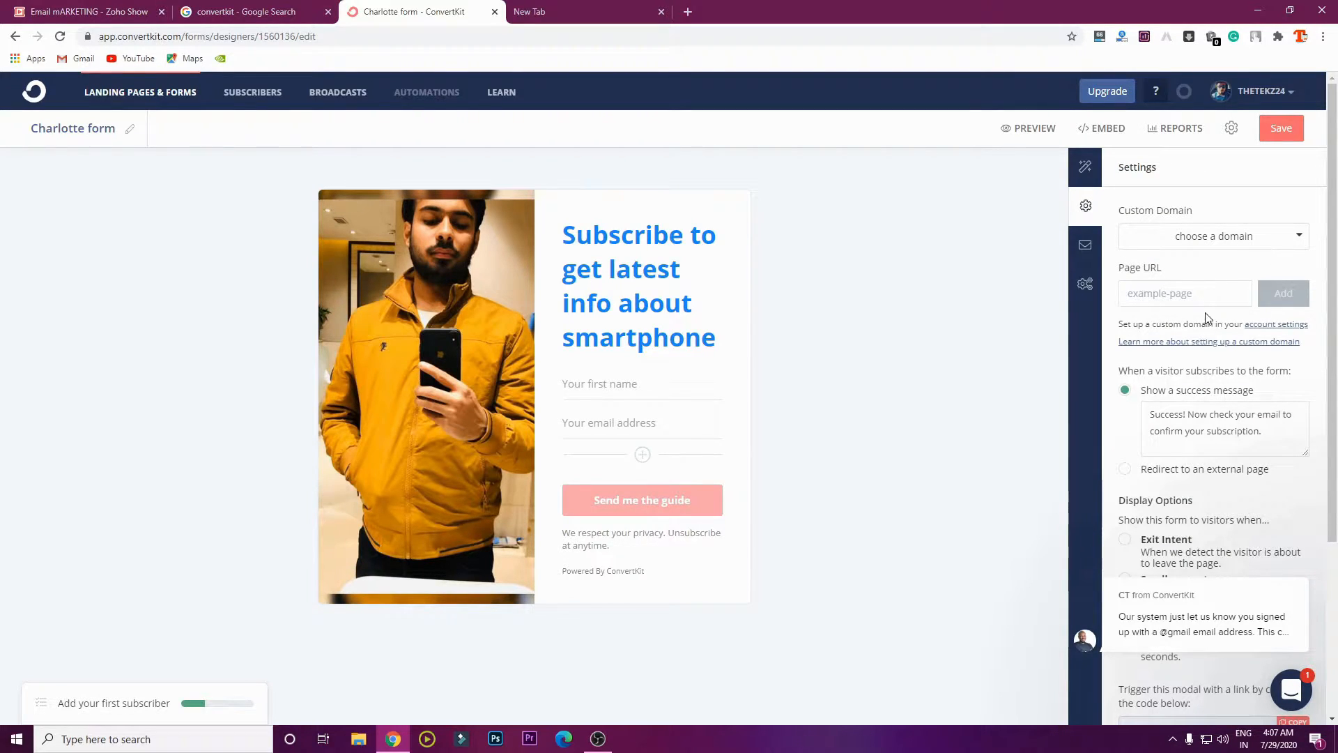
scroll(1205, 465, down, 3)
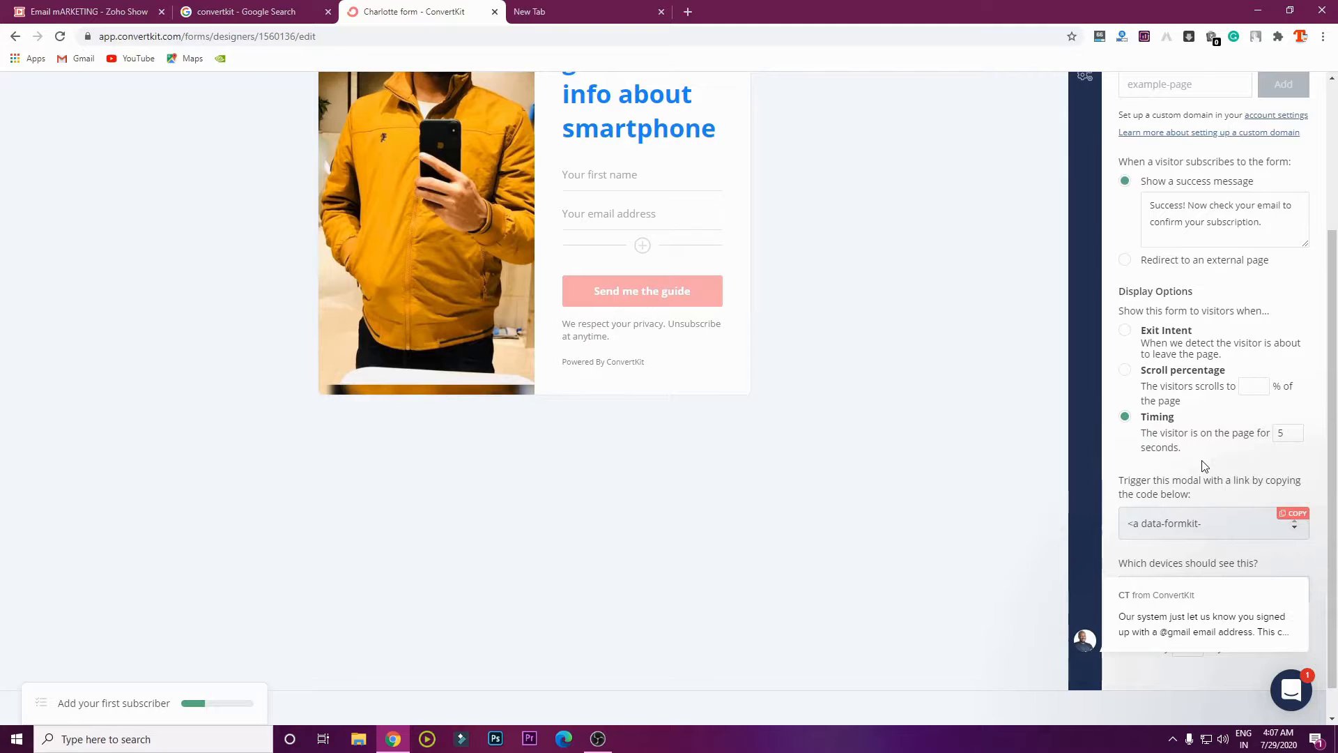
scroll(1204, 466, up, 3)
Select the incentive email's confirmation redirect URL for replacement, and load sikhodigital.xyz in the empty browser tab.
click(1086, 244)
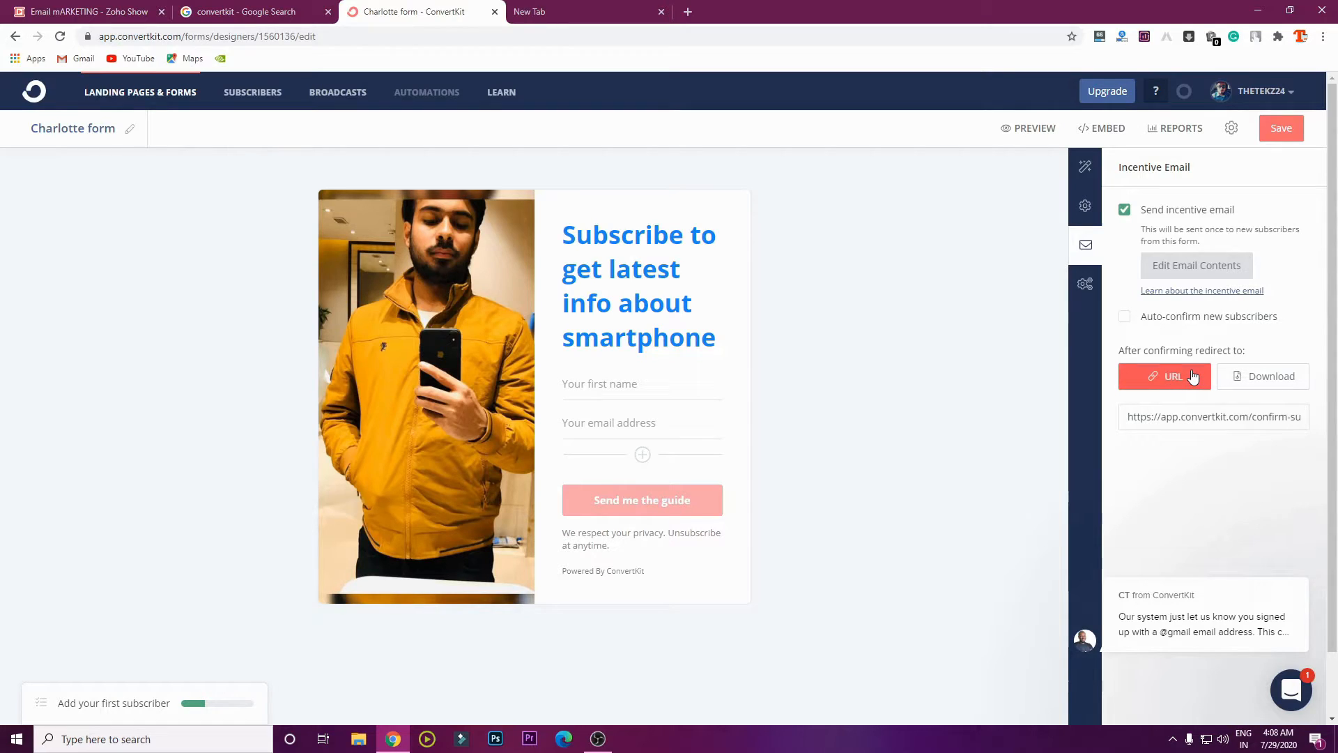
triple_click(1228, 423)
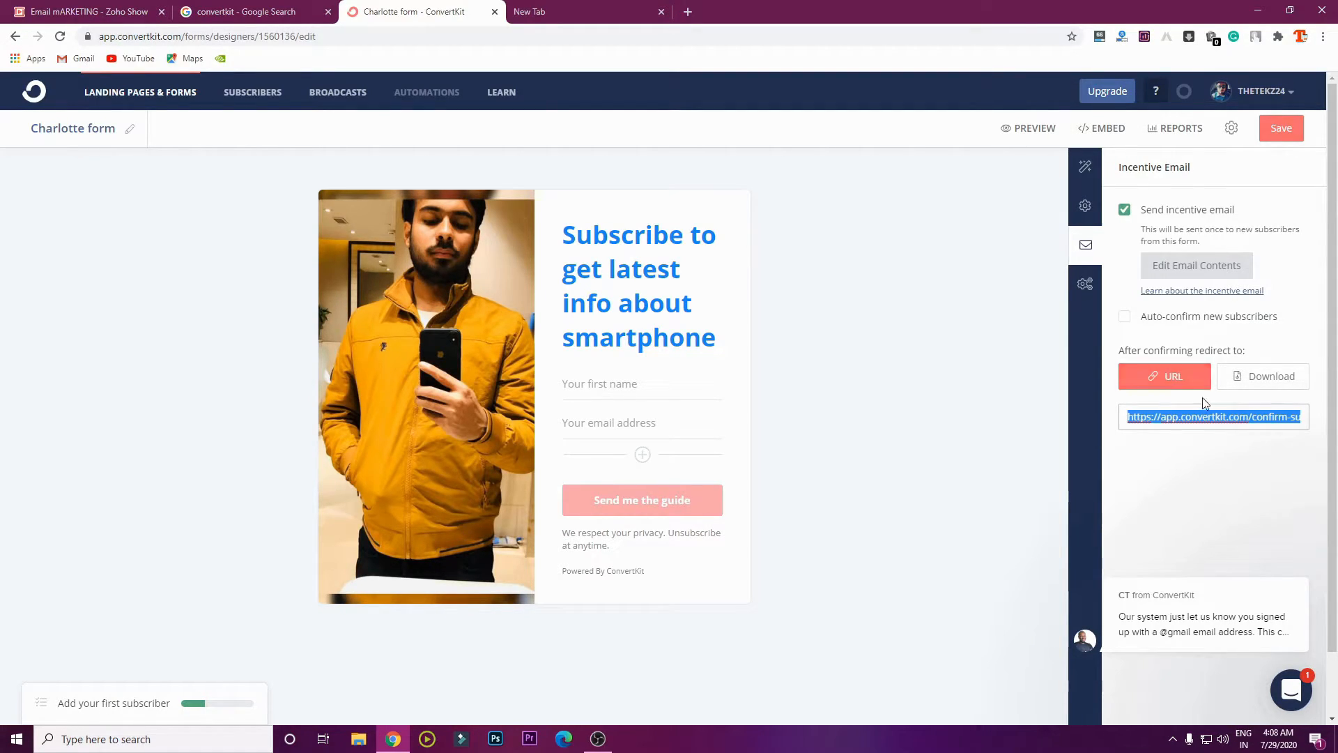
click(621, 13)
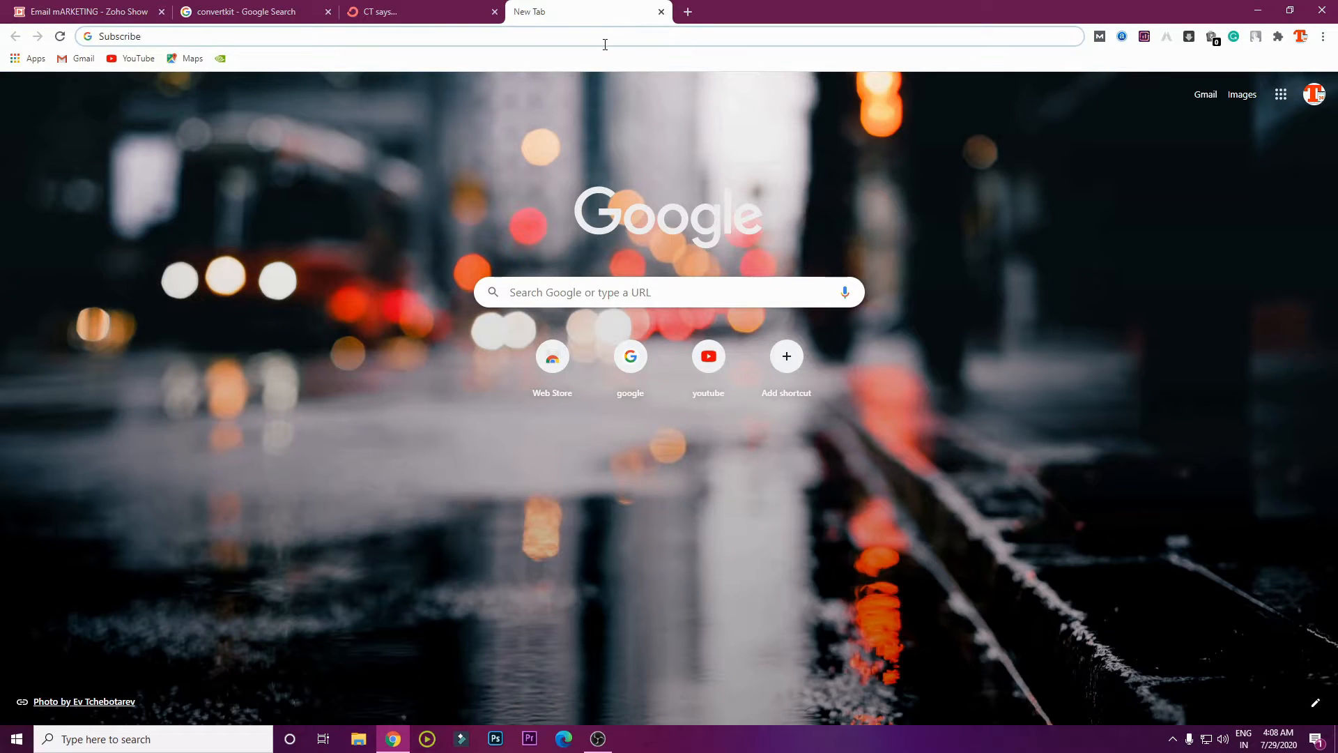
key(ctrl+a)
text(sikh)
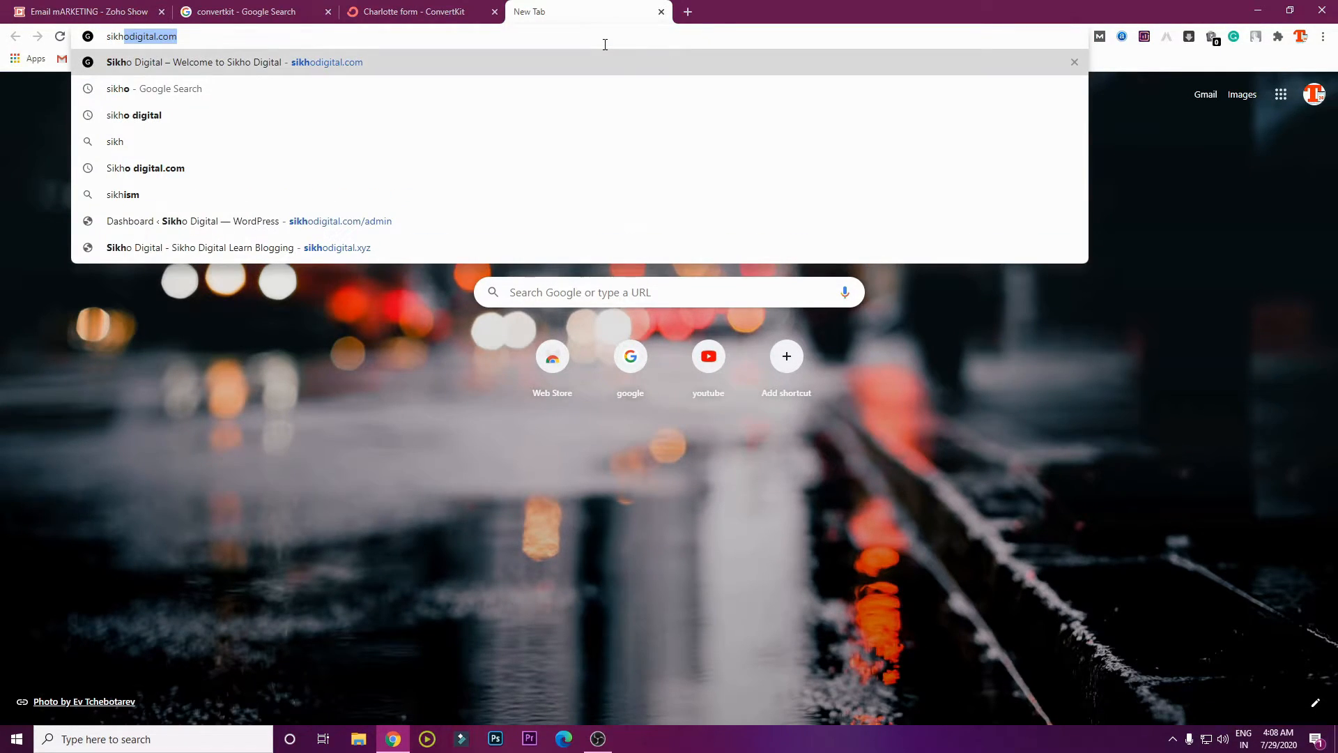
key(Right)
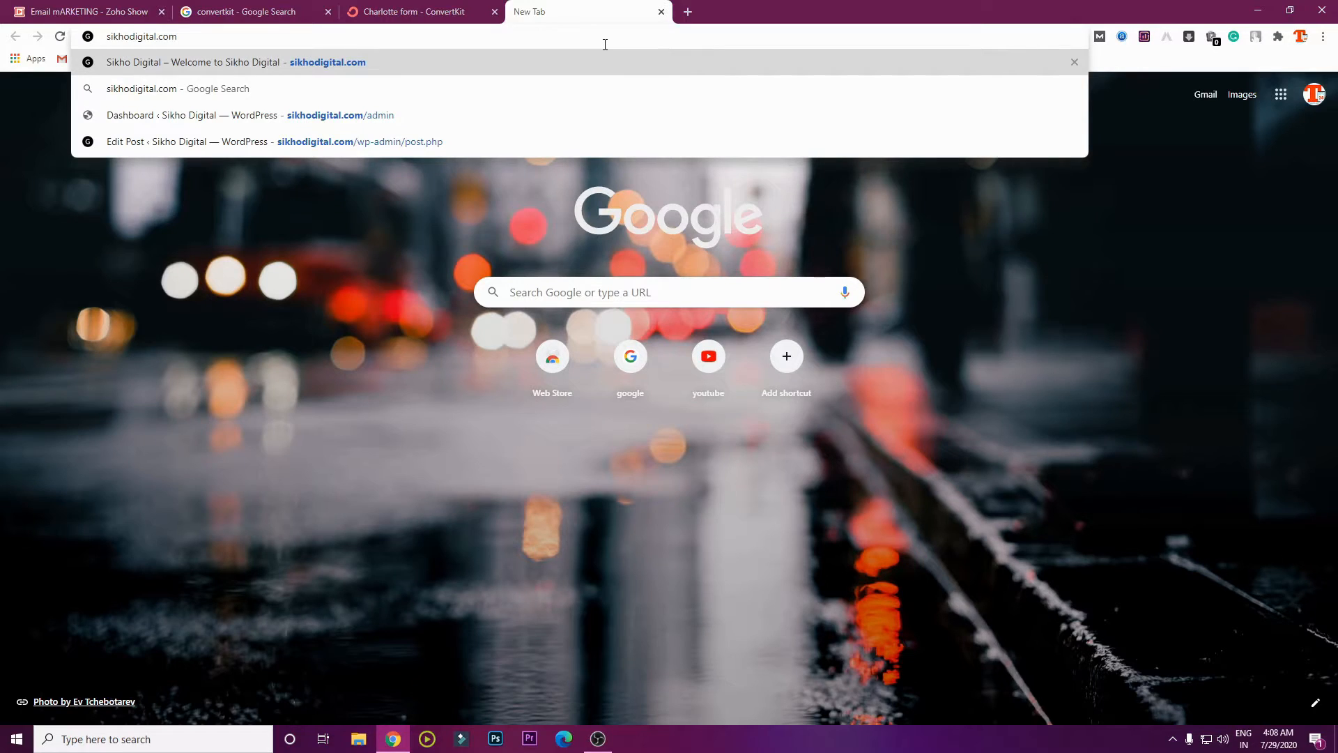
key(BackSpace)
key(BackSpace)
key(BackSpace)
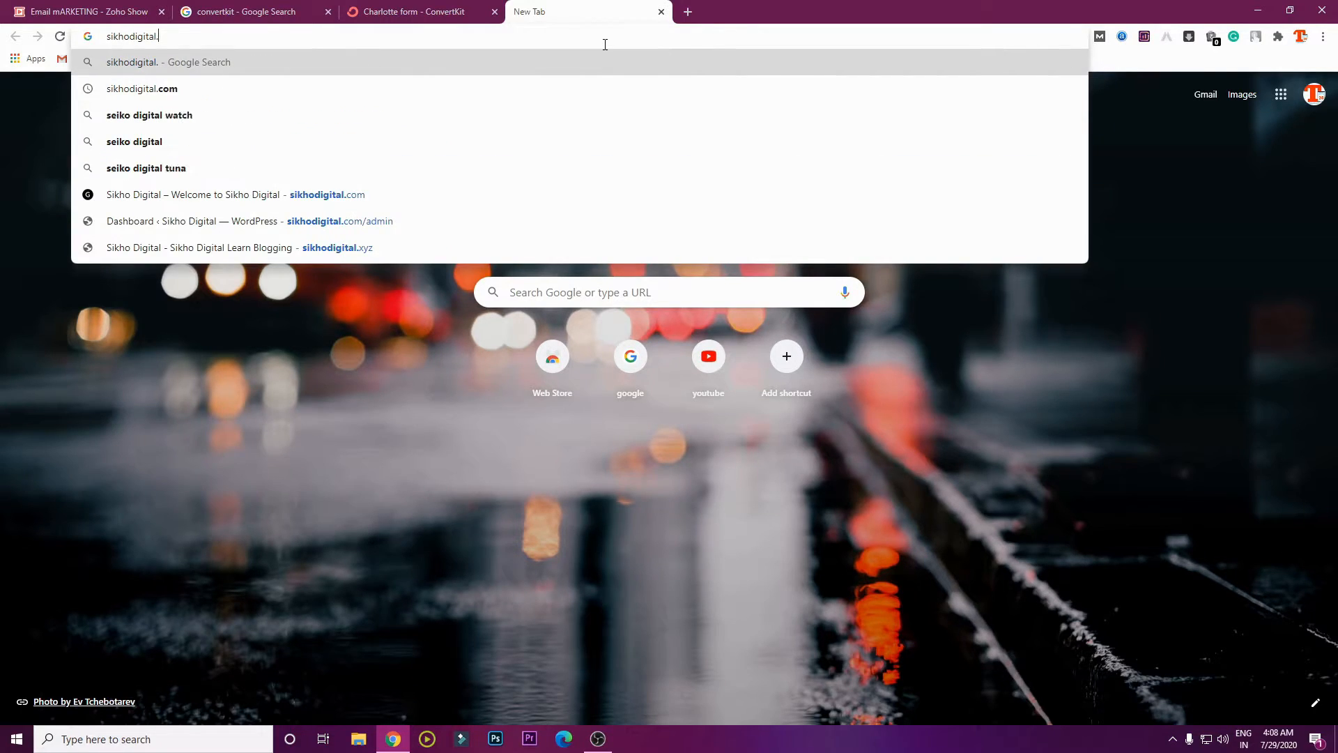
text(xyz)
key(Return)
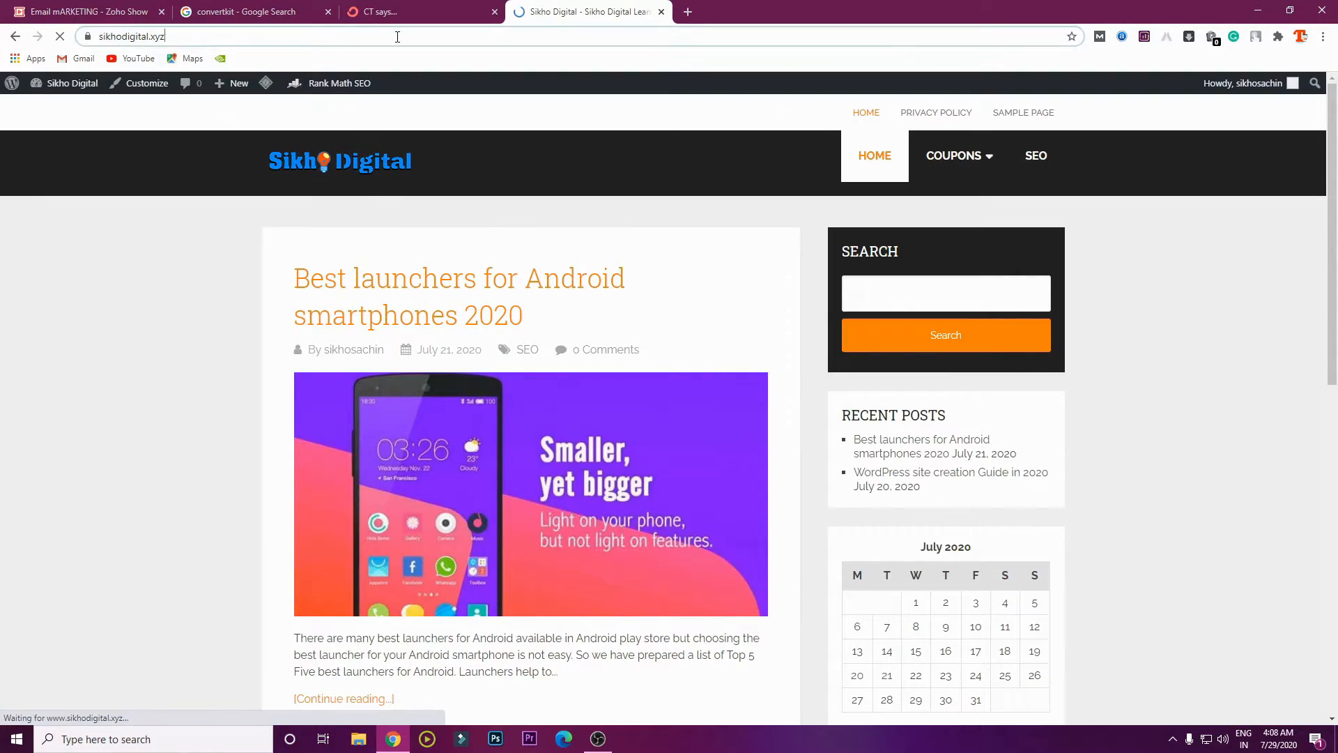
click(397, 36)
key(ctrl+c)
click(415, 11)
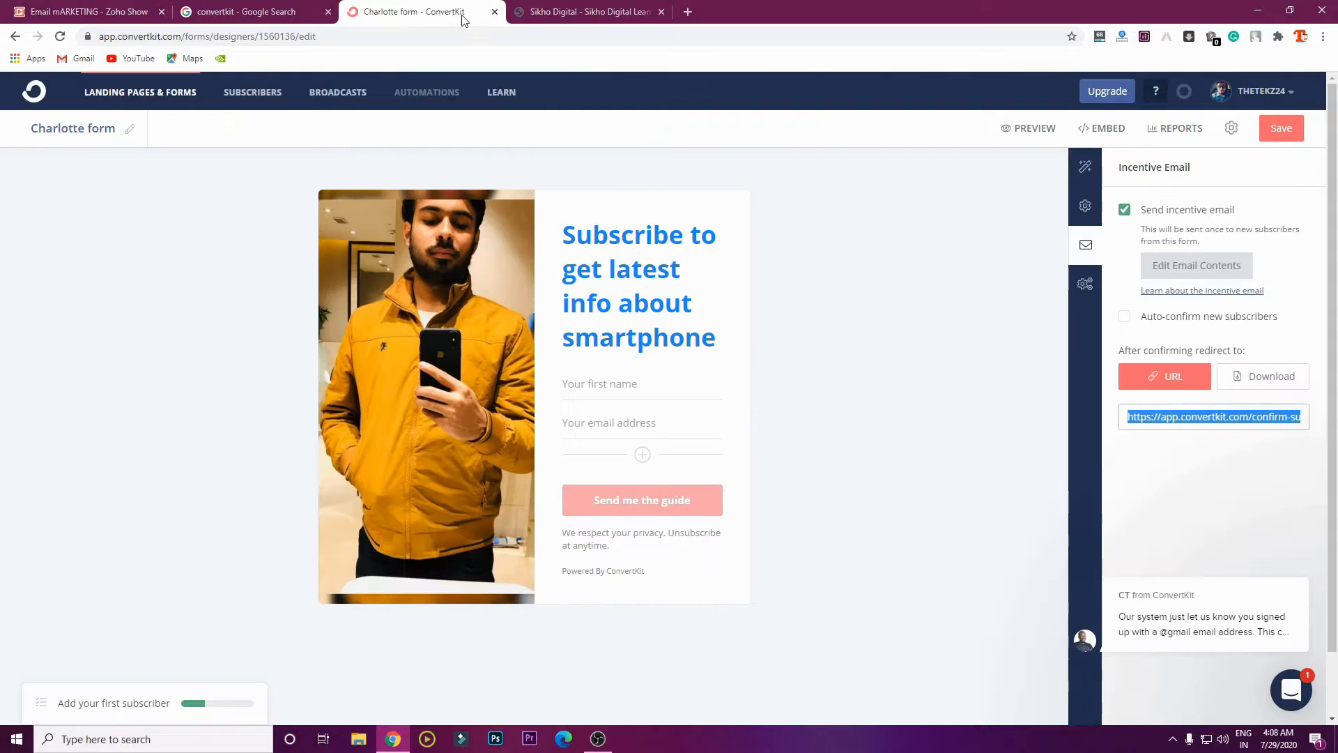
key(ctrl+v)
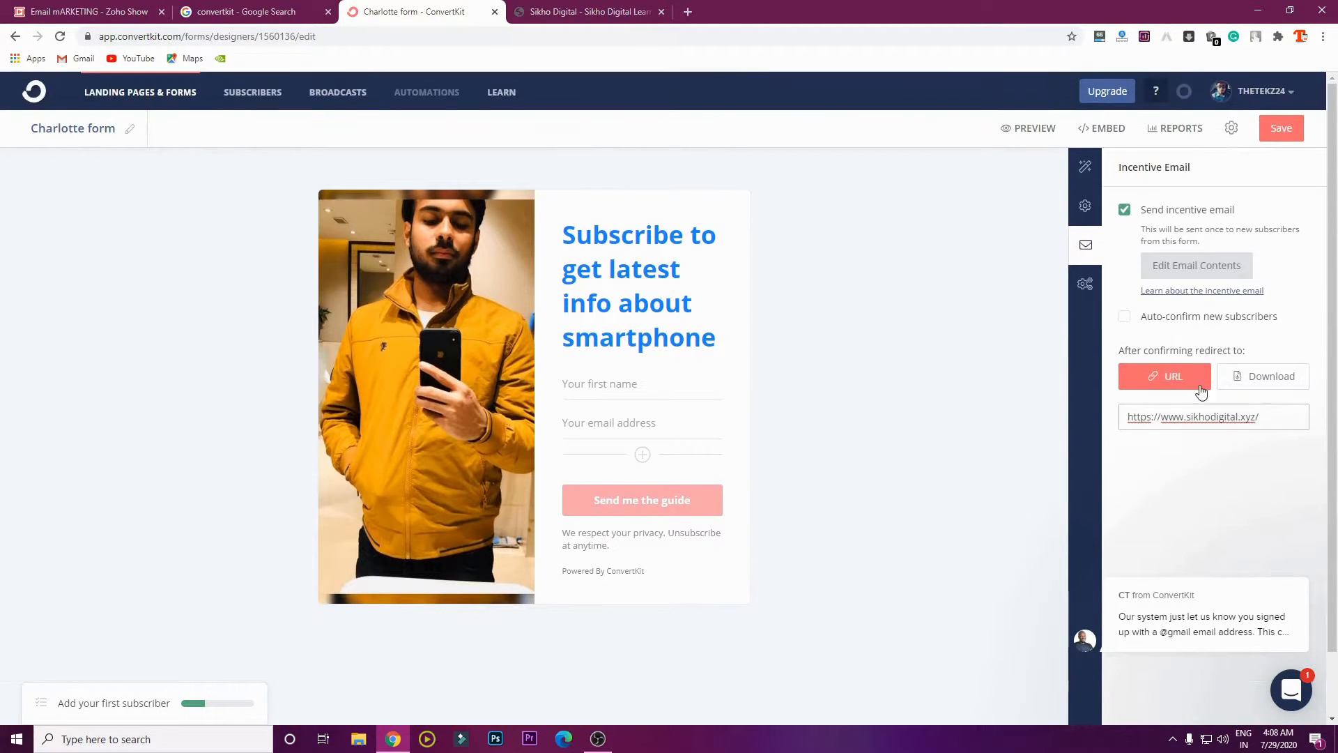
click(1280, 127)
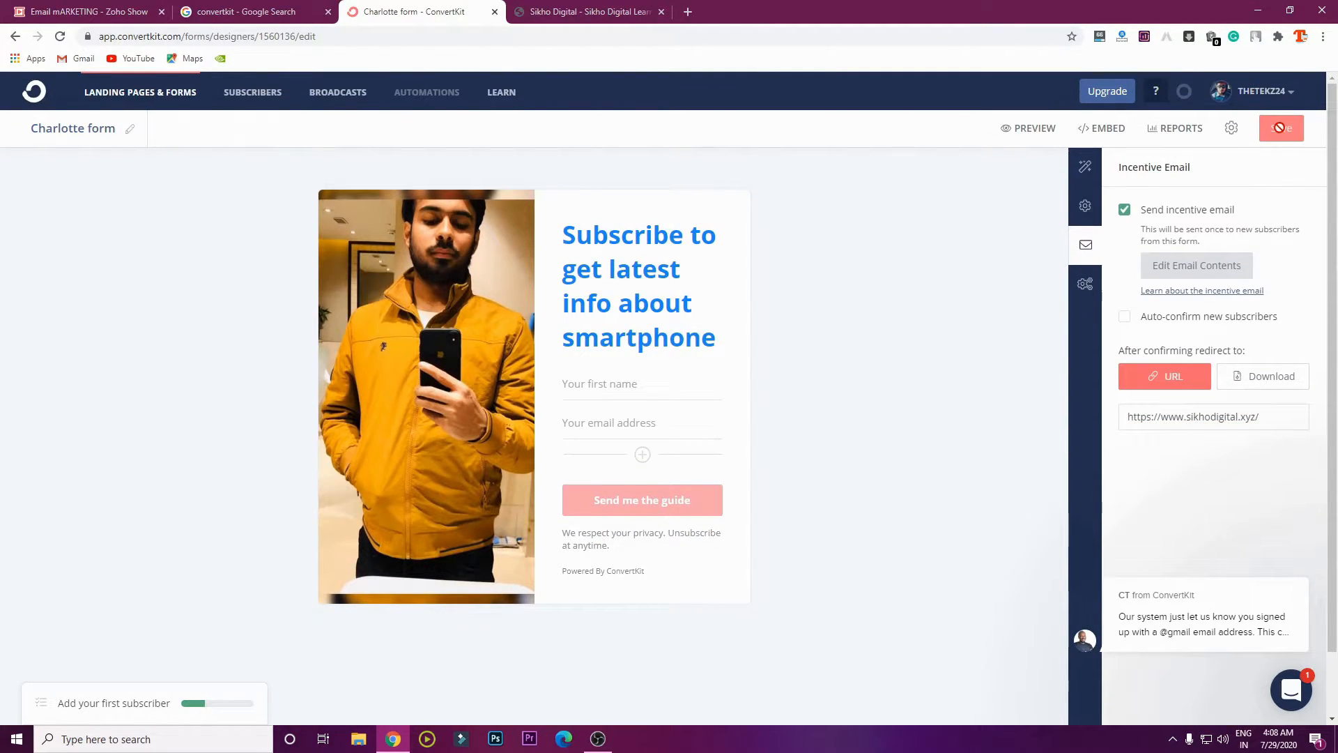
click(1086, 207)
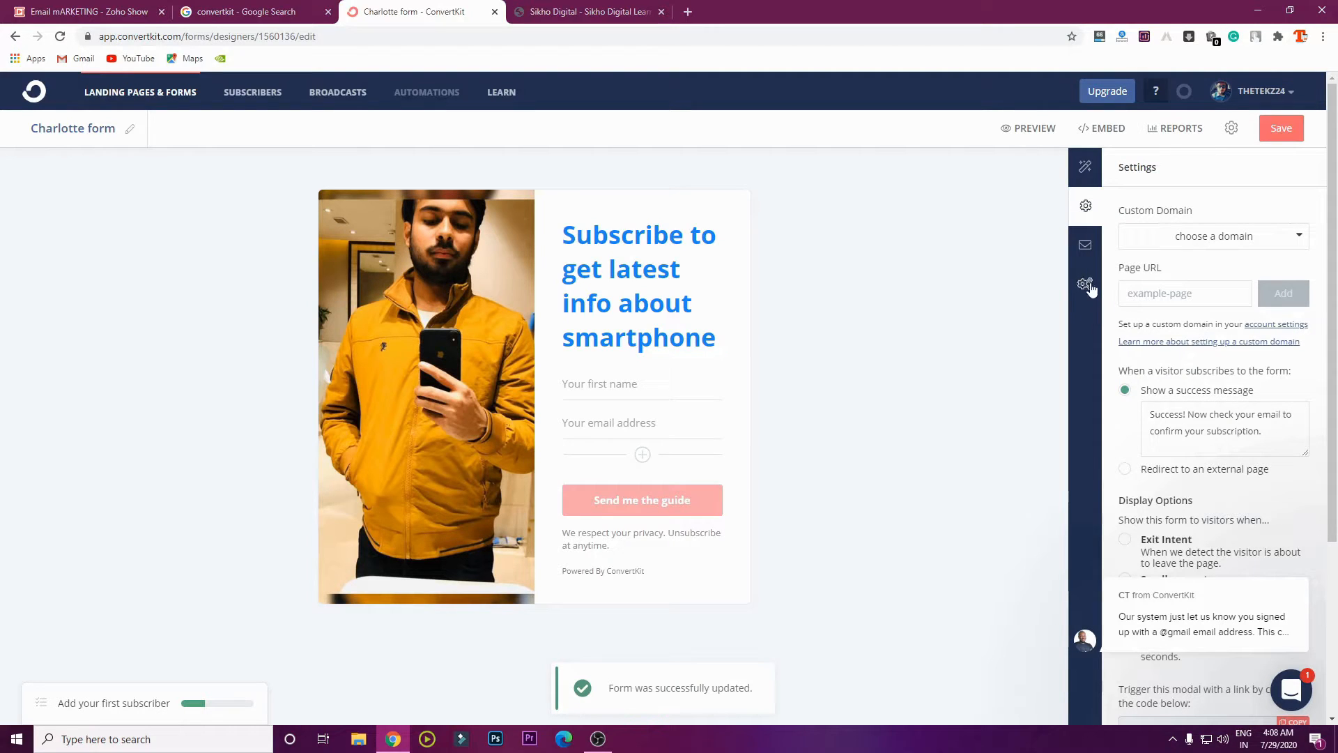
scroll(1185, 376, down, 3)
scroll(1196, 383, up, 3)
scroll(1195, 300, down, 3)
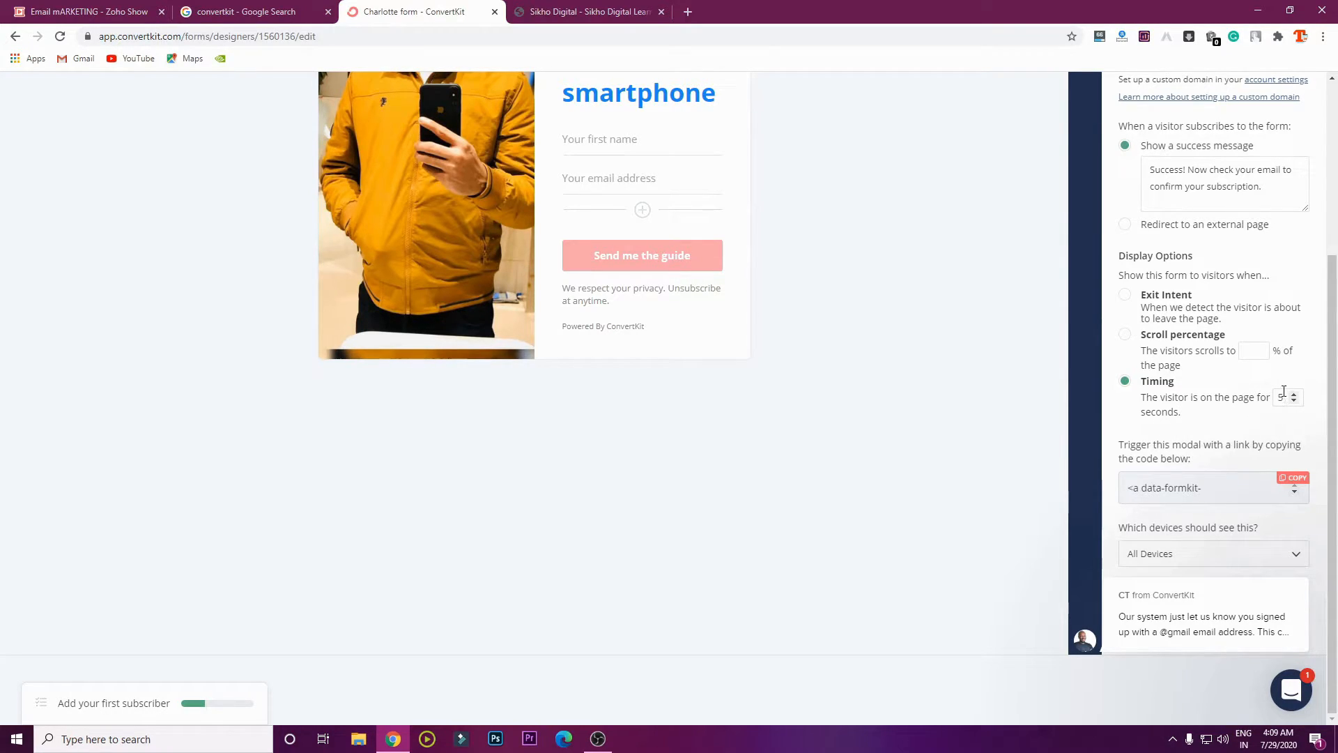
scroll(559, 248, up, 1)
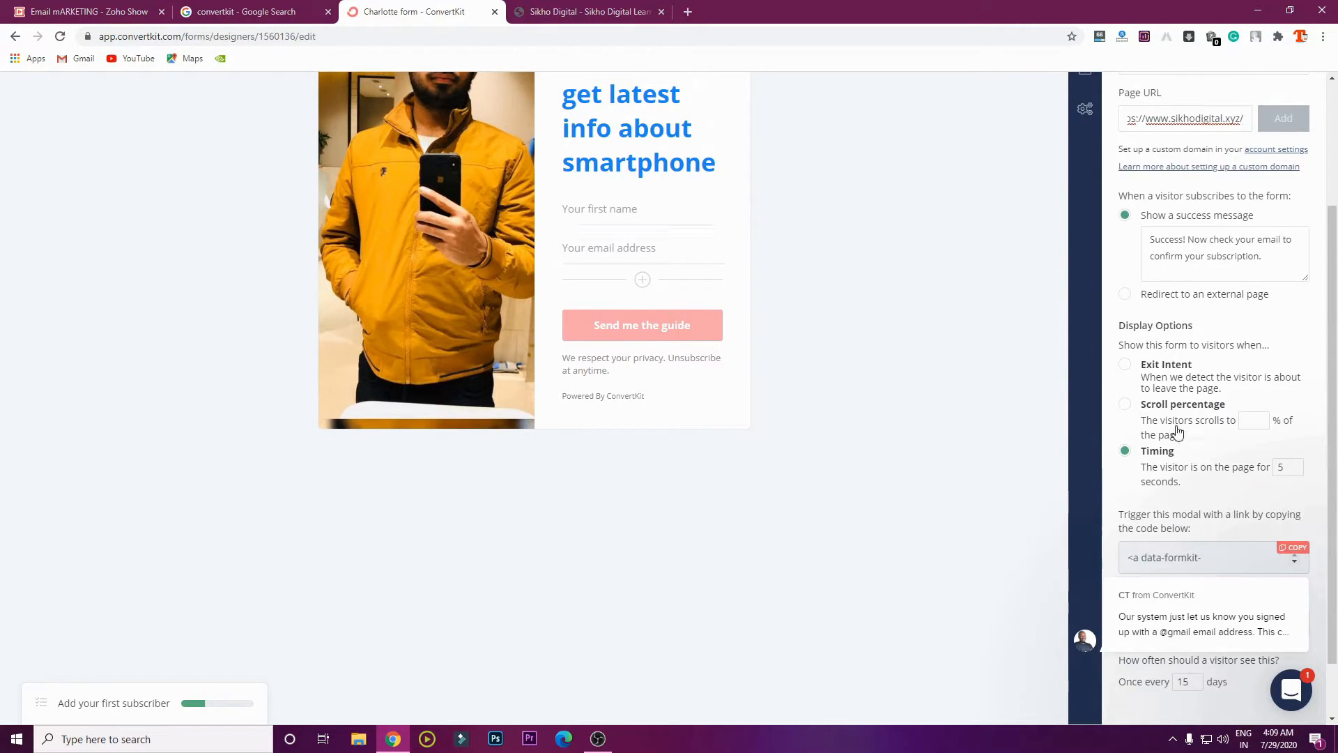
Review the form's display options, including the visitor timing, the modal trigger link code and which devices show it.
click(1282, 468)
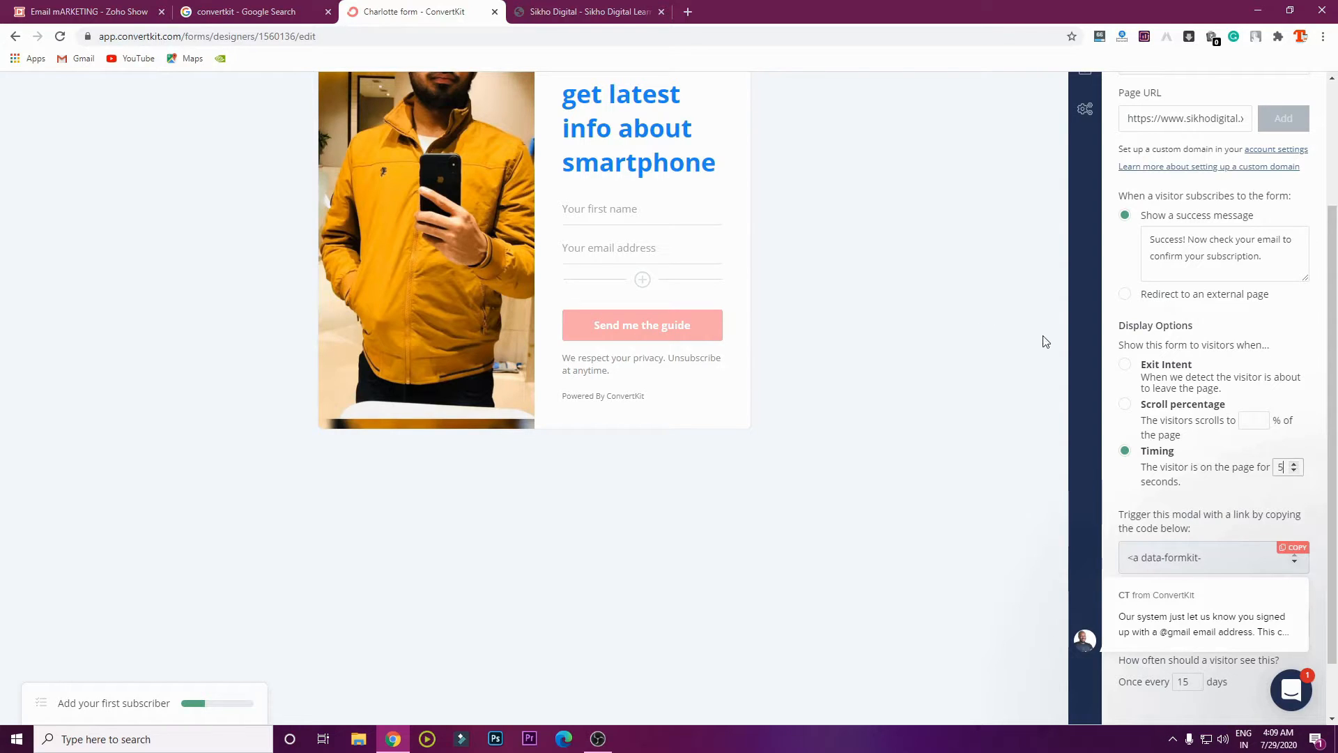
scroll(884, 266, up, 1)
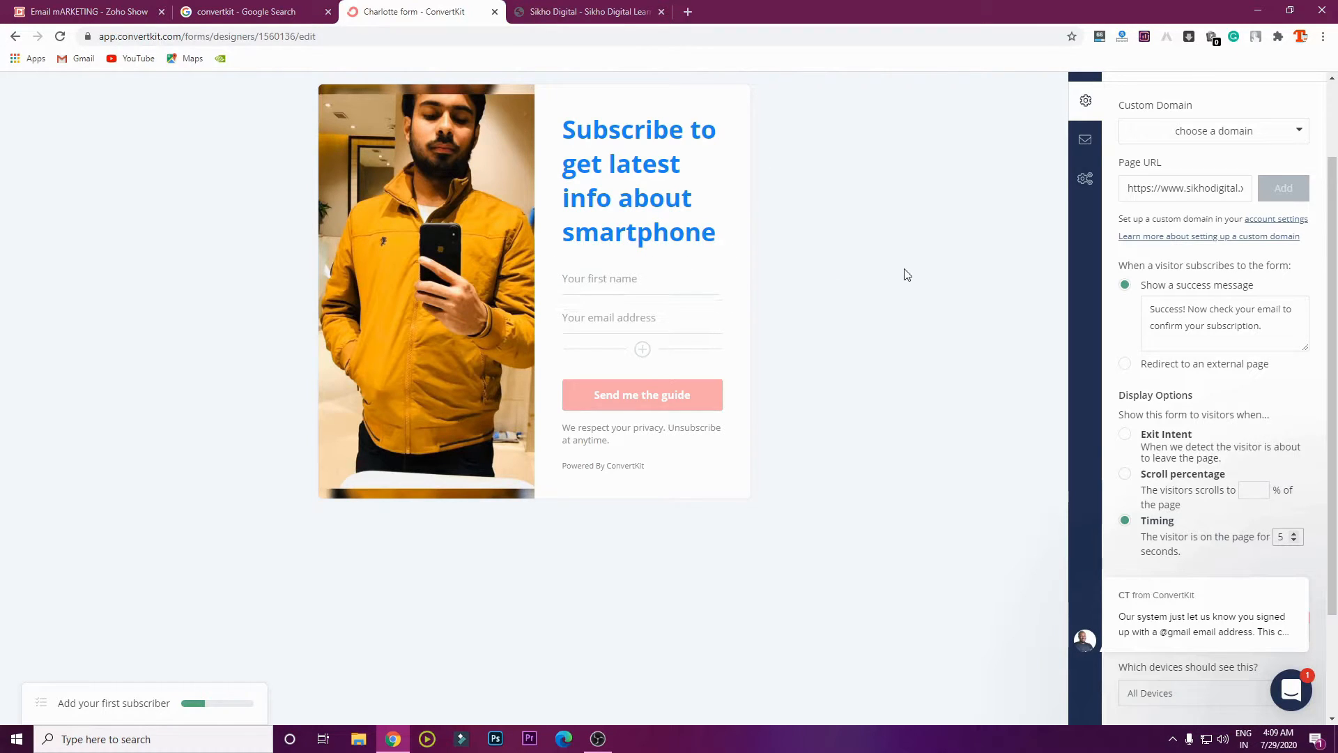
scroll(1245, 436, down, 1)
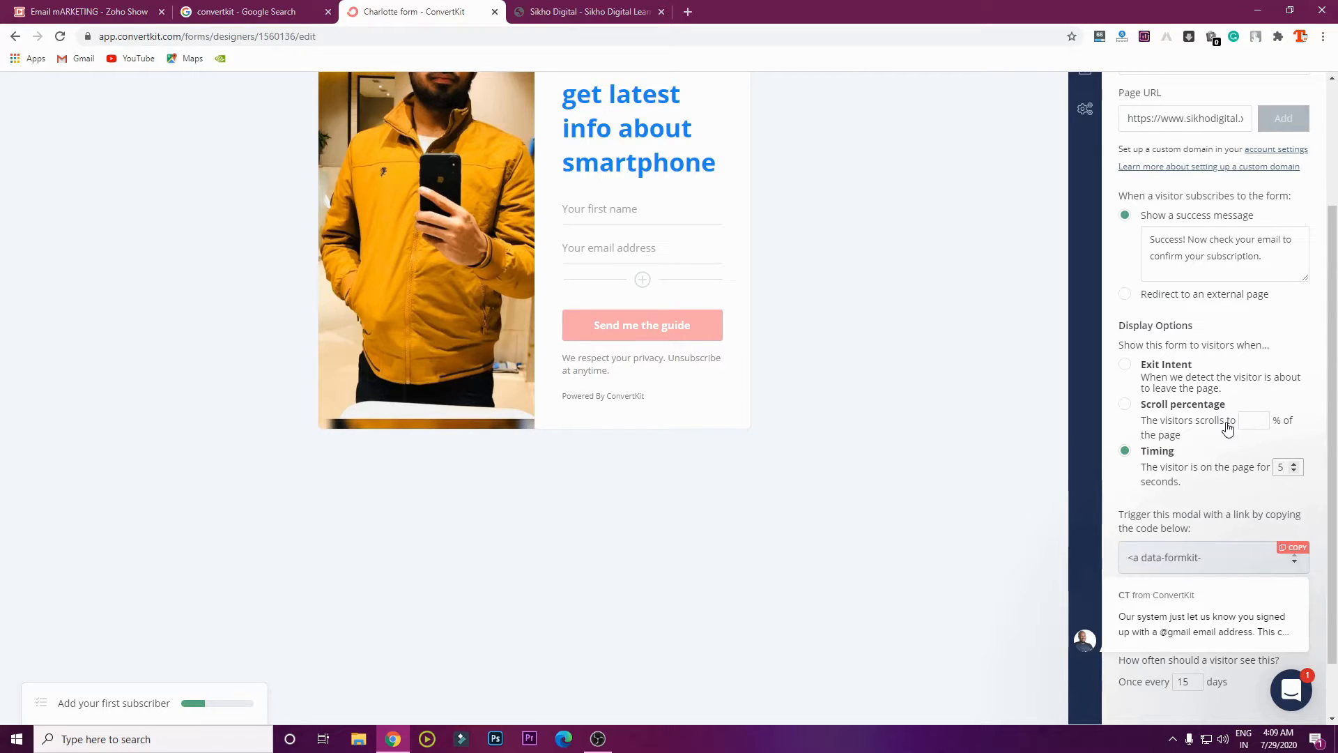
scroll(1193, 433, down, 1)
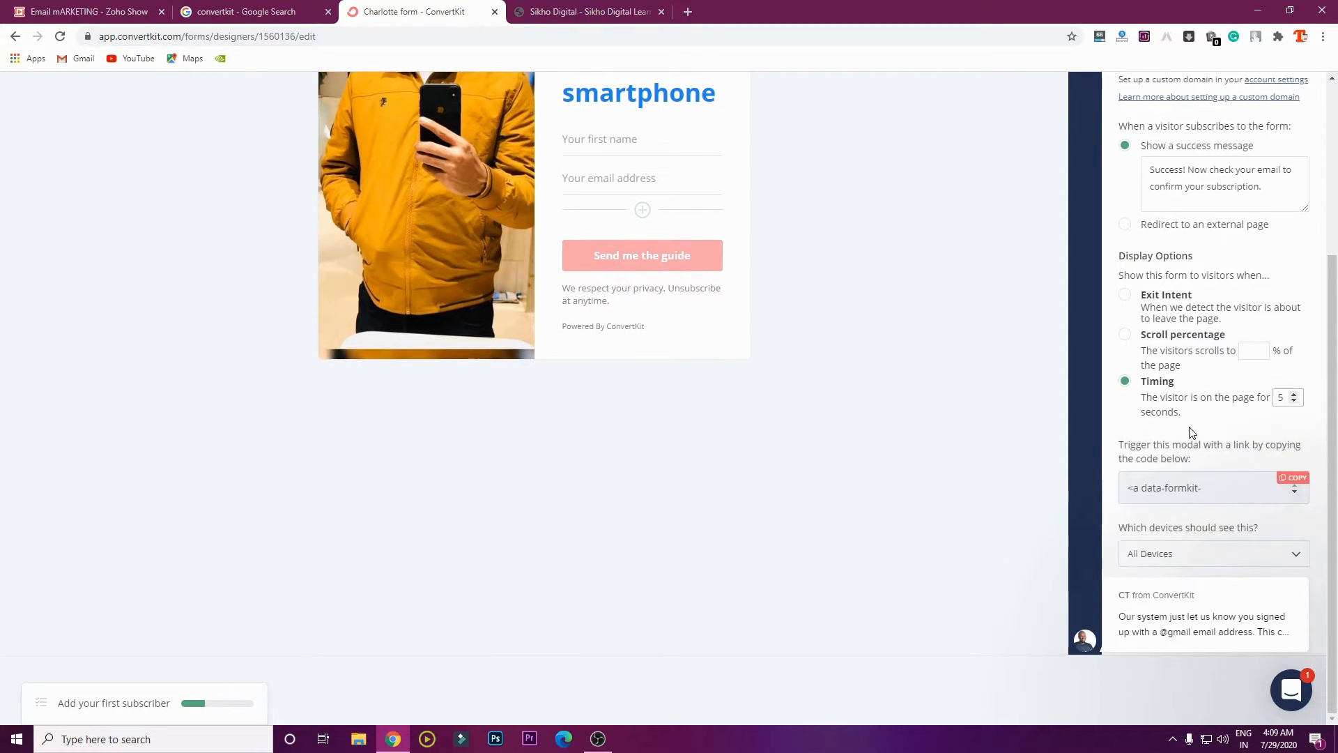
mouse_move(1283, 560)
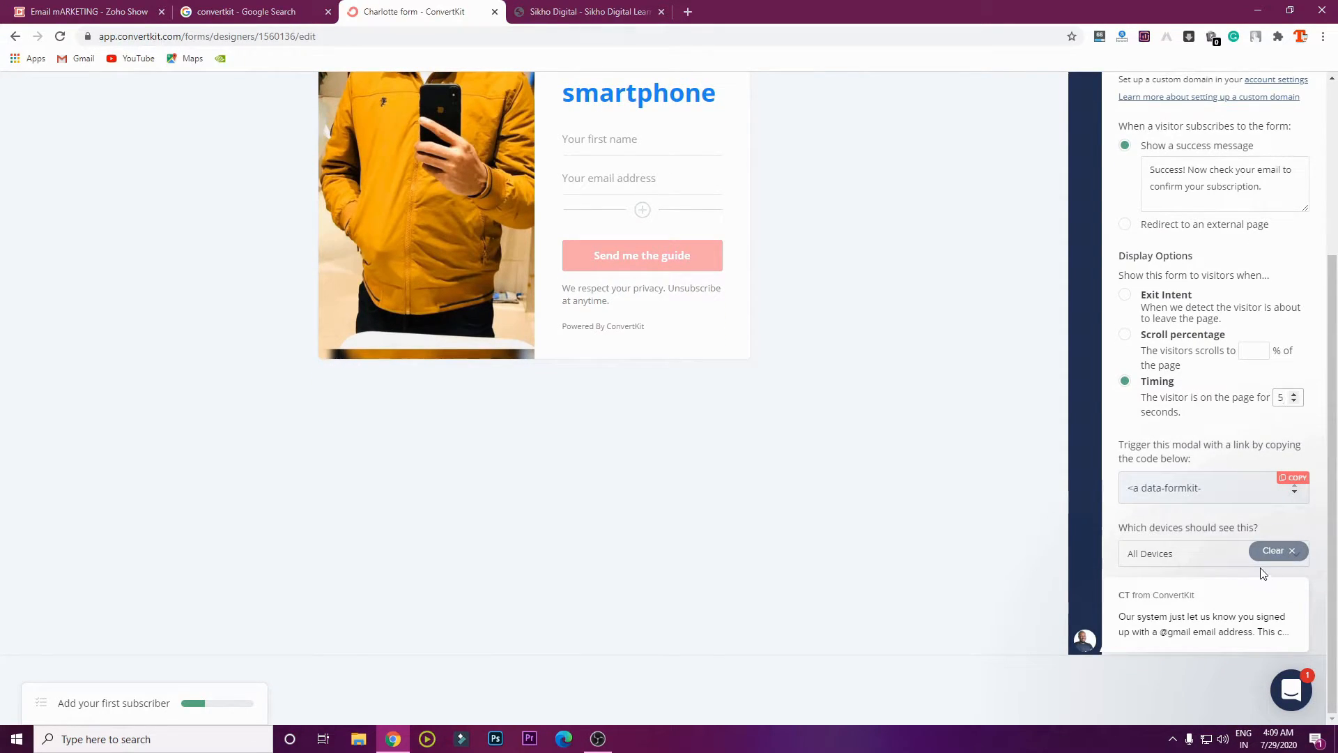
click(1292, 553)
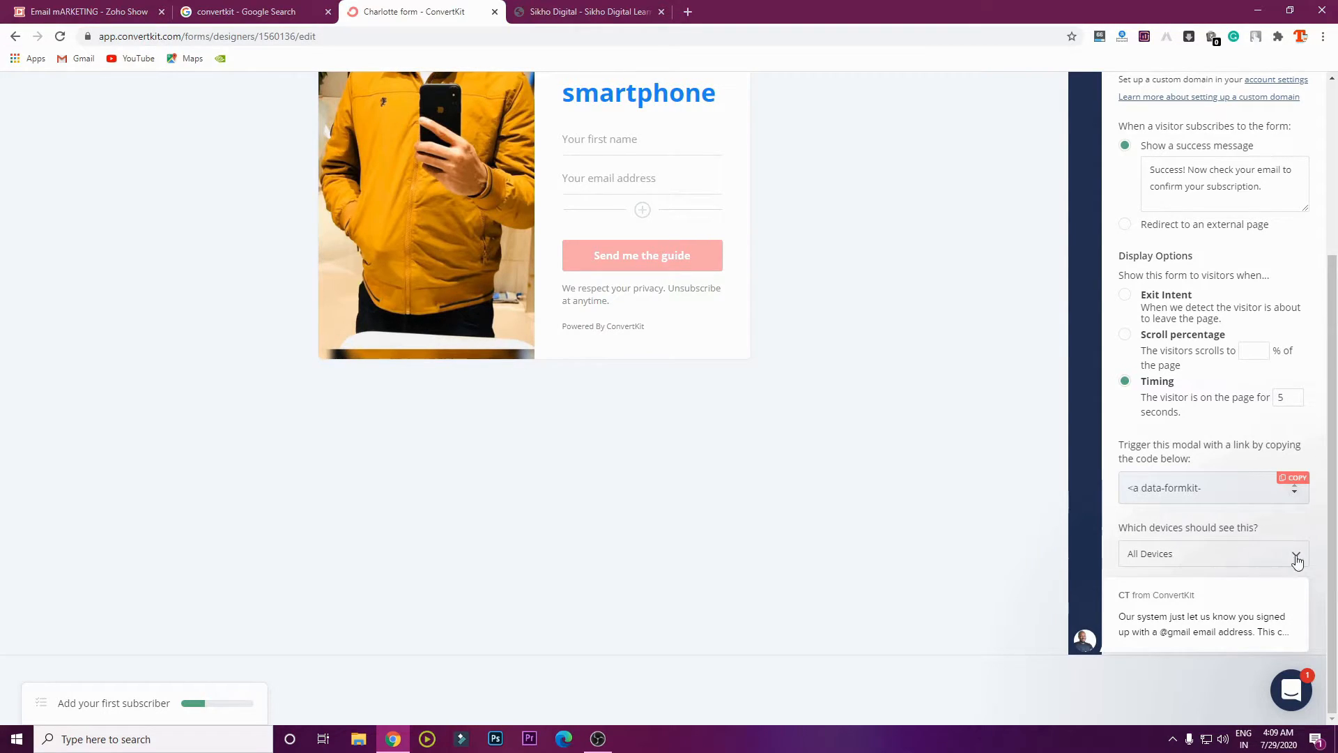
scroll(925, 466, up, 4)
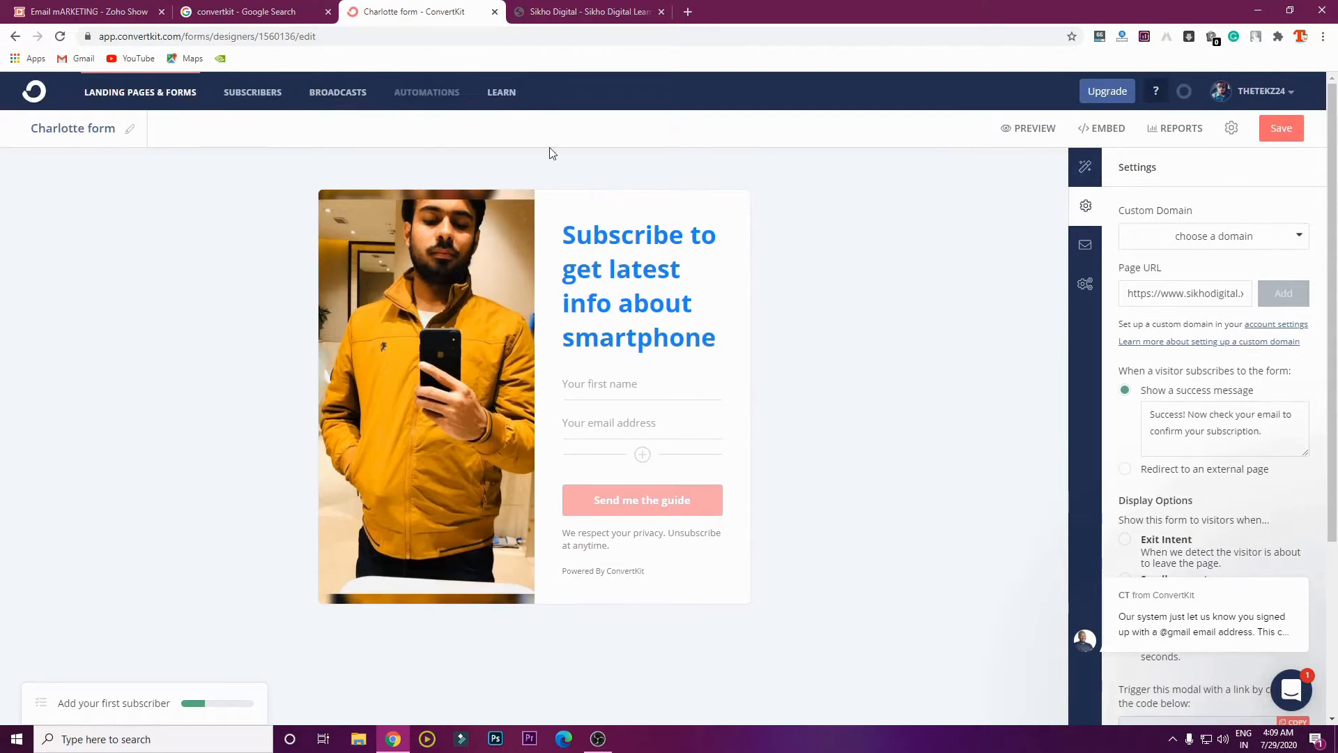
scroll(1115, 474, down, 3)
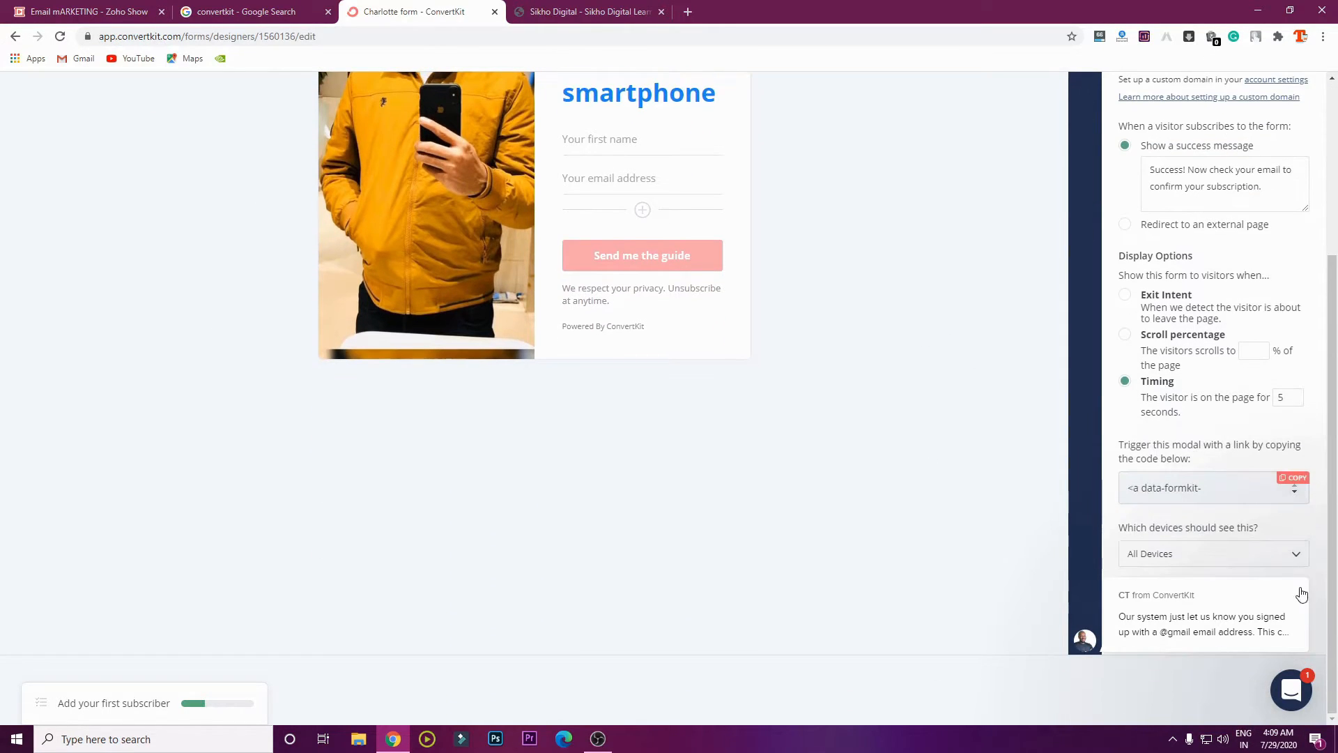
scroll(941, 334, up, 3)
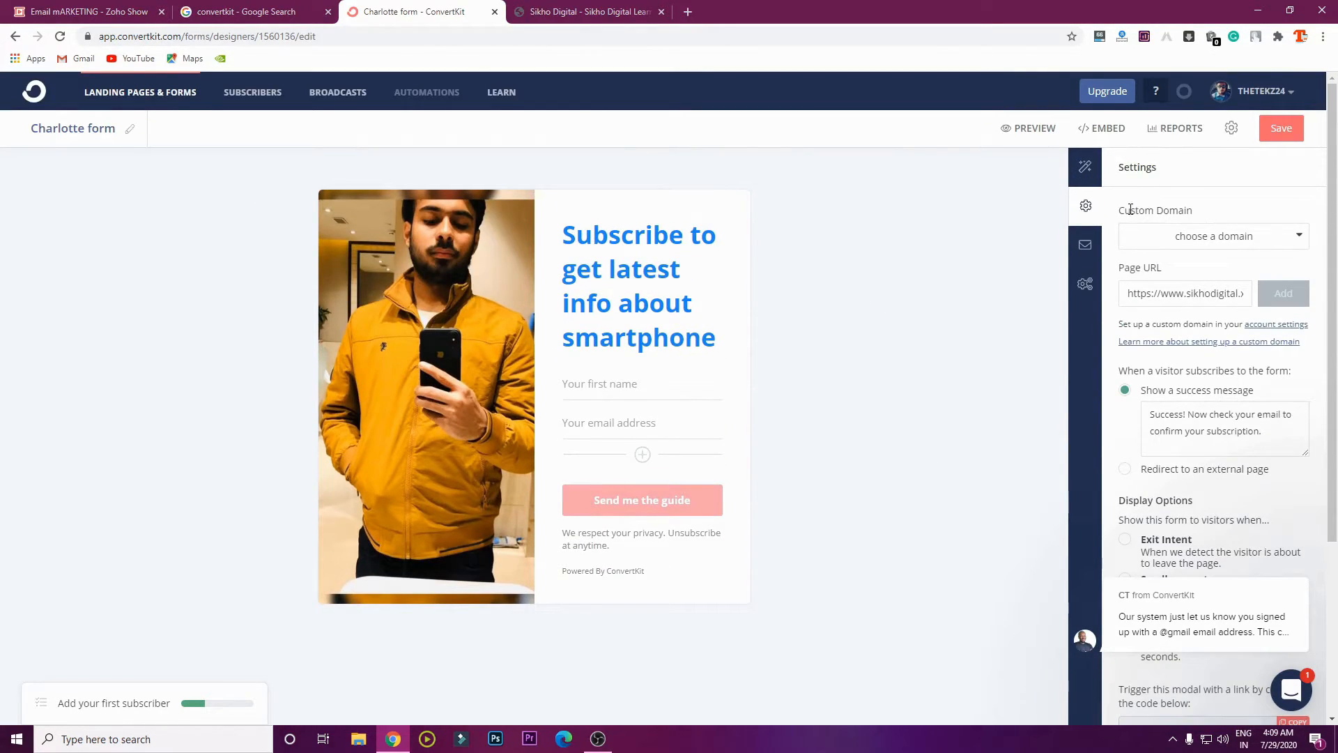
Save the form and select its WordPress shortcode among the embed options.
click(1279, 130)
click(1104, 130)
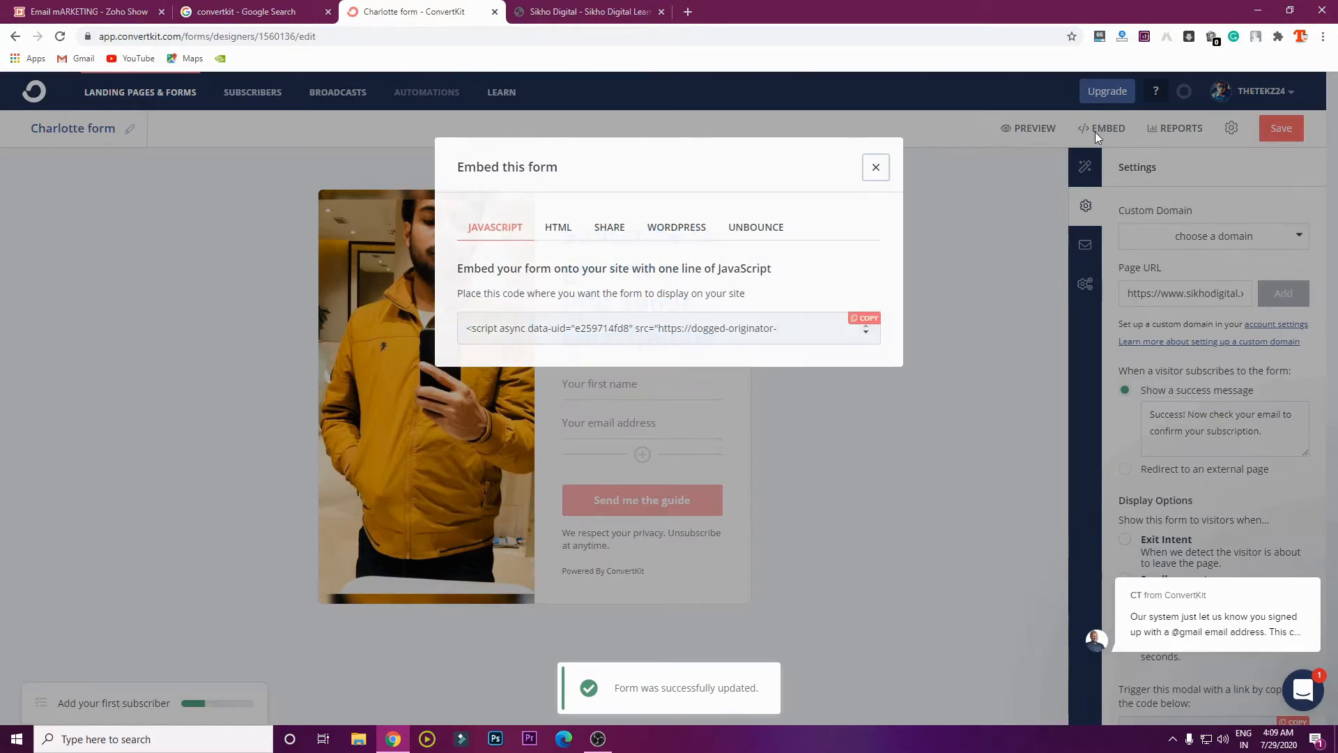
click(672, 227)
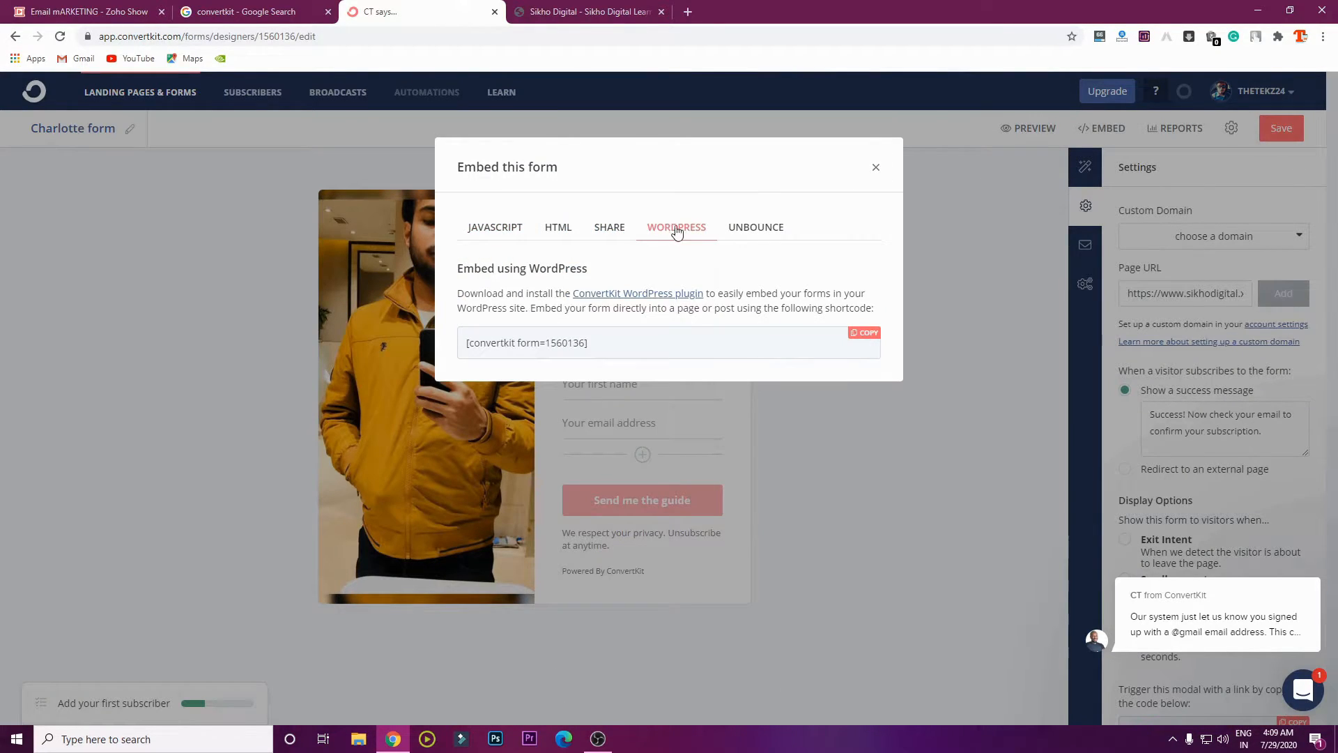
triple_click(670, 340)
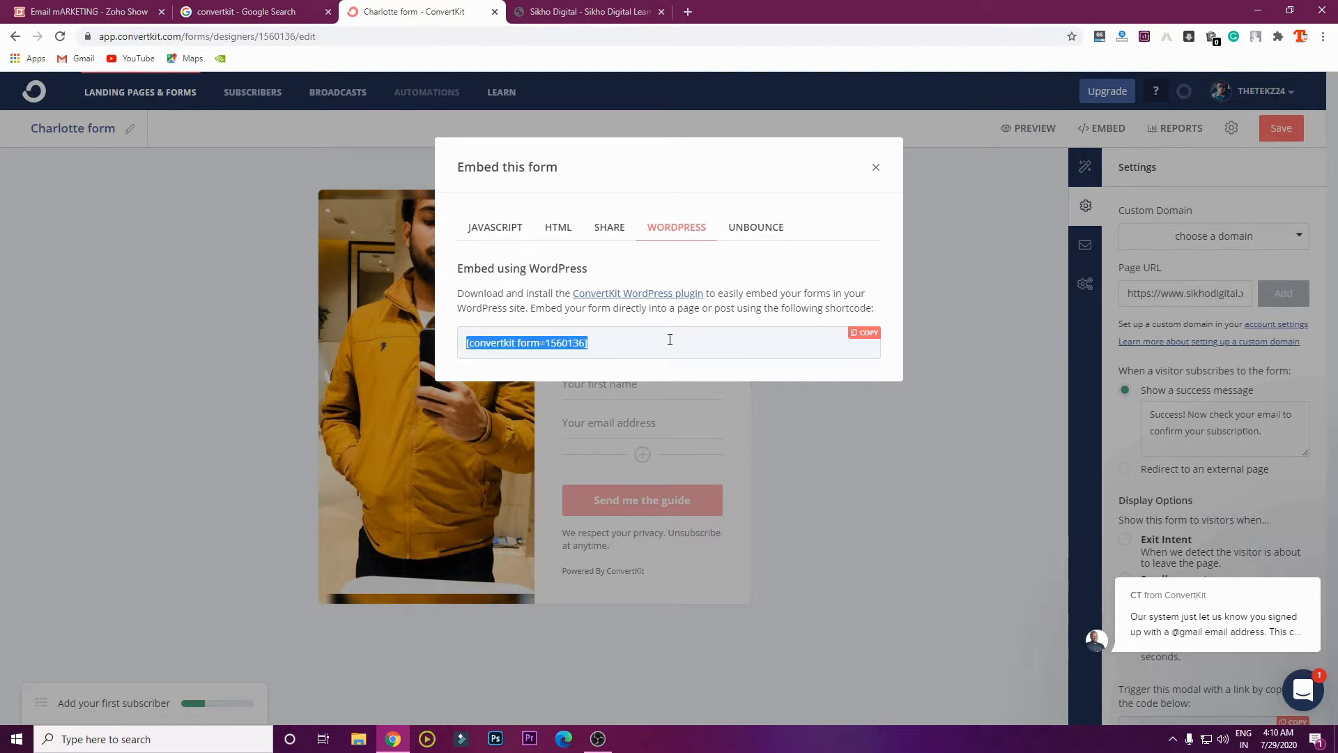
Select the form's HTML embed code and open the WordPress dashboard of the Sikho Digital site.
click(561, 233)
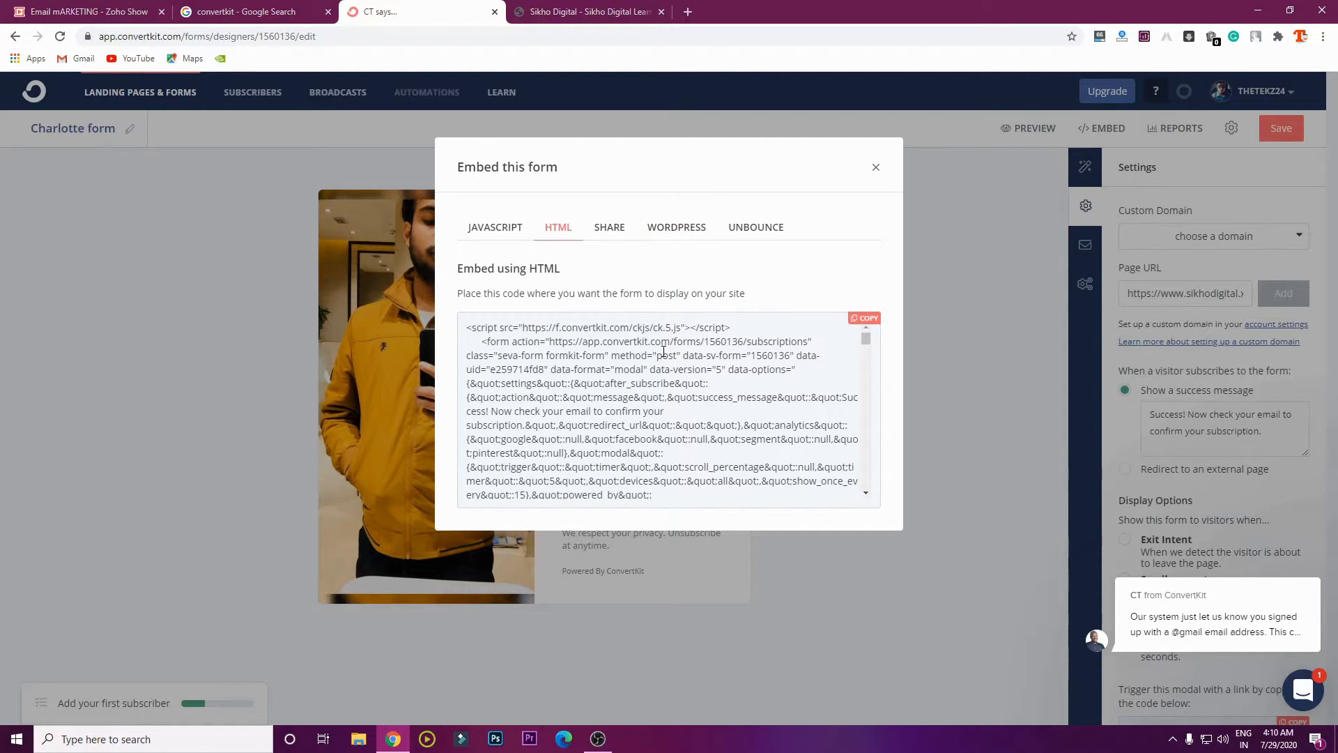
click(630, 365)
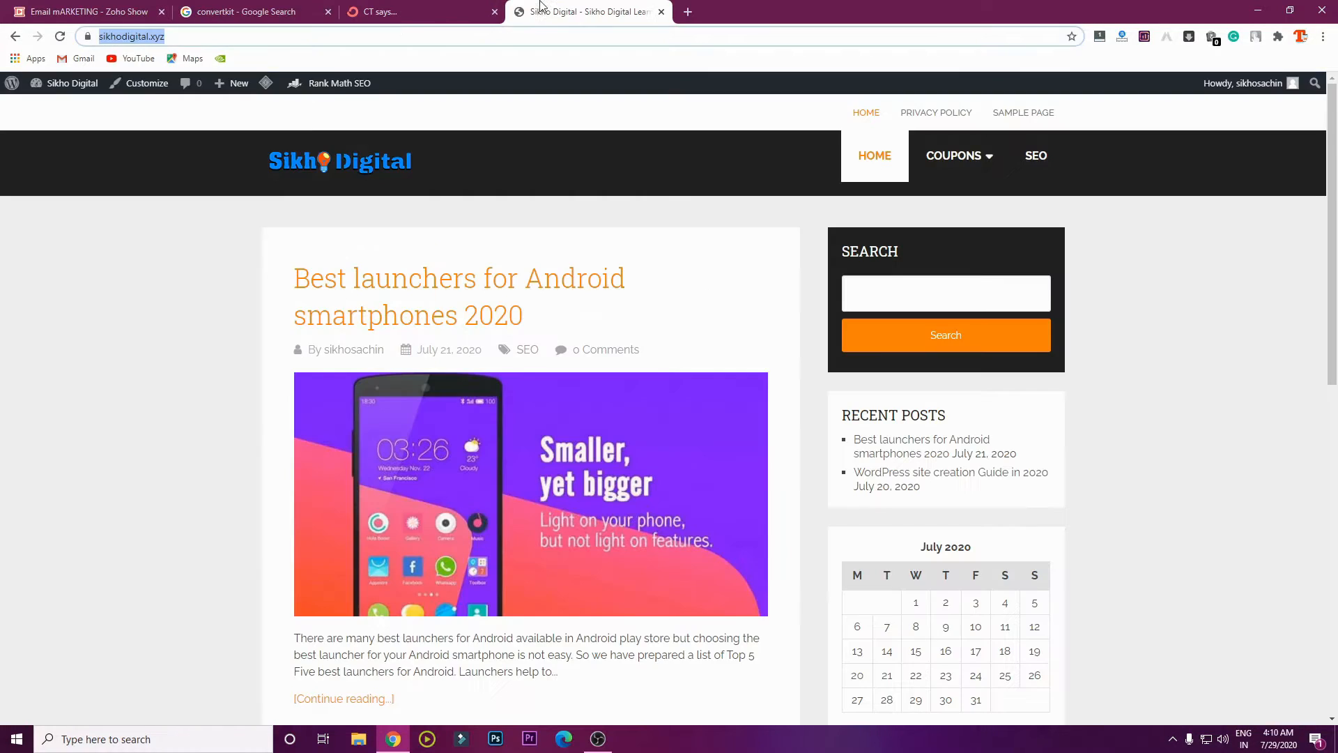
click(562, 8)
click(70, 83)
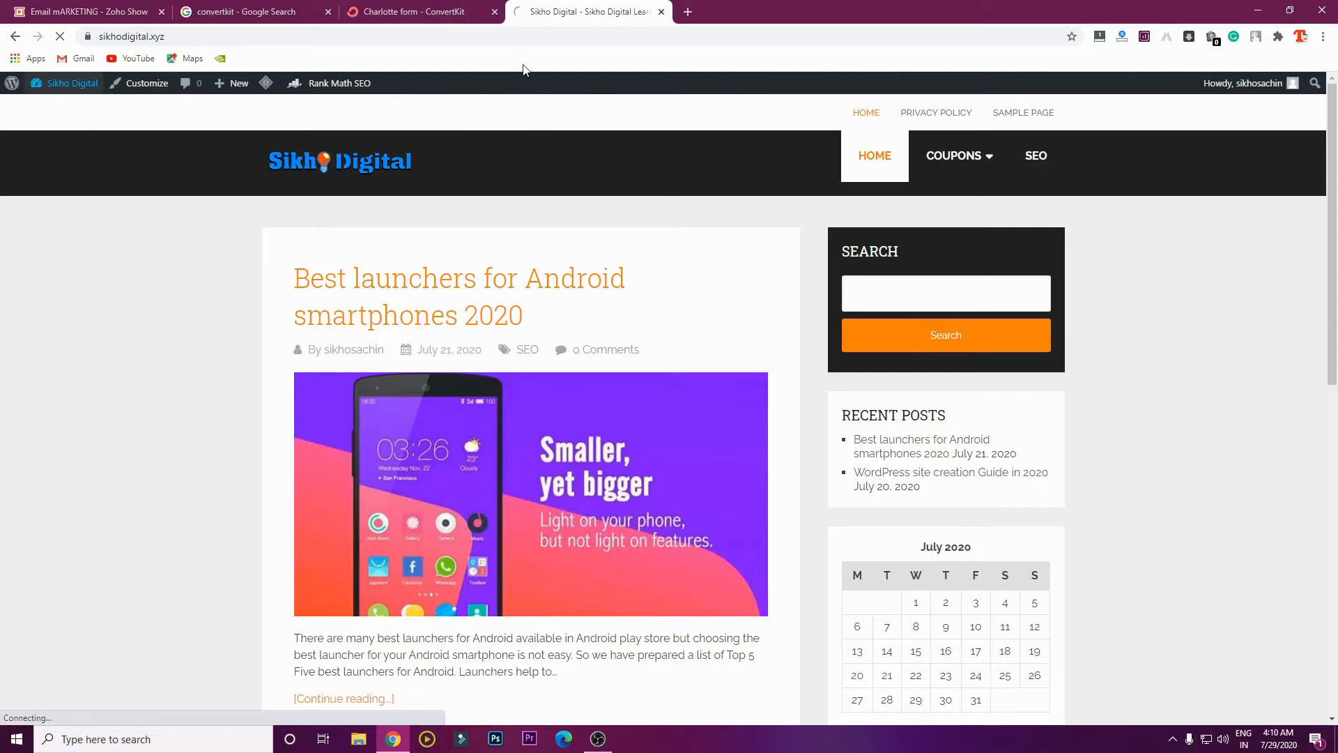
Examine the form's full HTML embed code and the WordPress embedding instructions in ConvertKit.
click(485, 13)
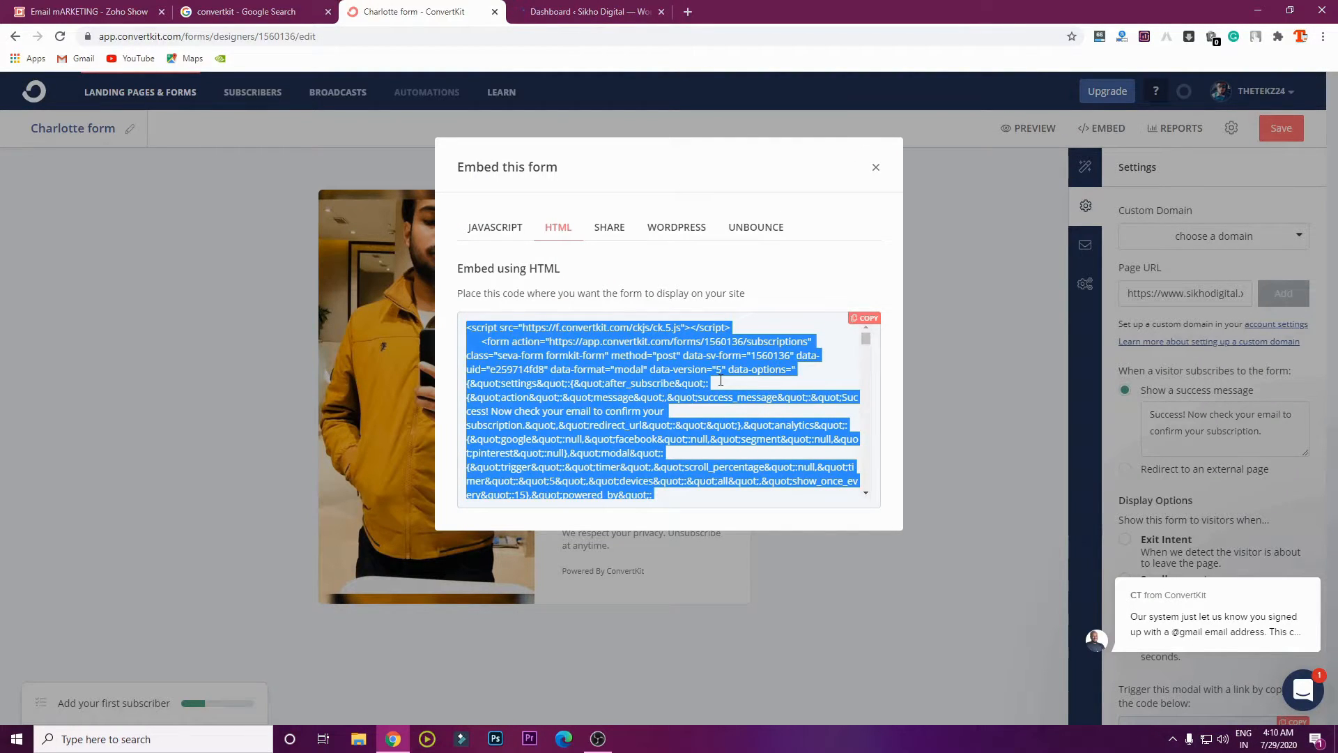
scroll(721, 380, down, 10)
scroll(721, 380, down, 6)
click(523, 228)
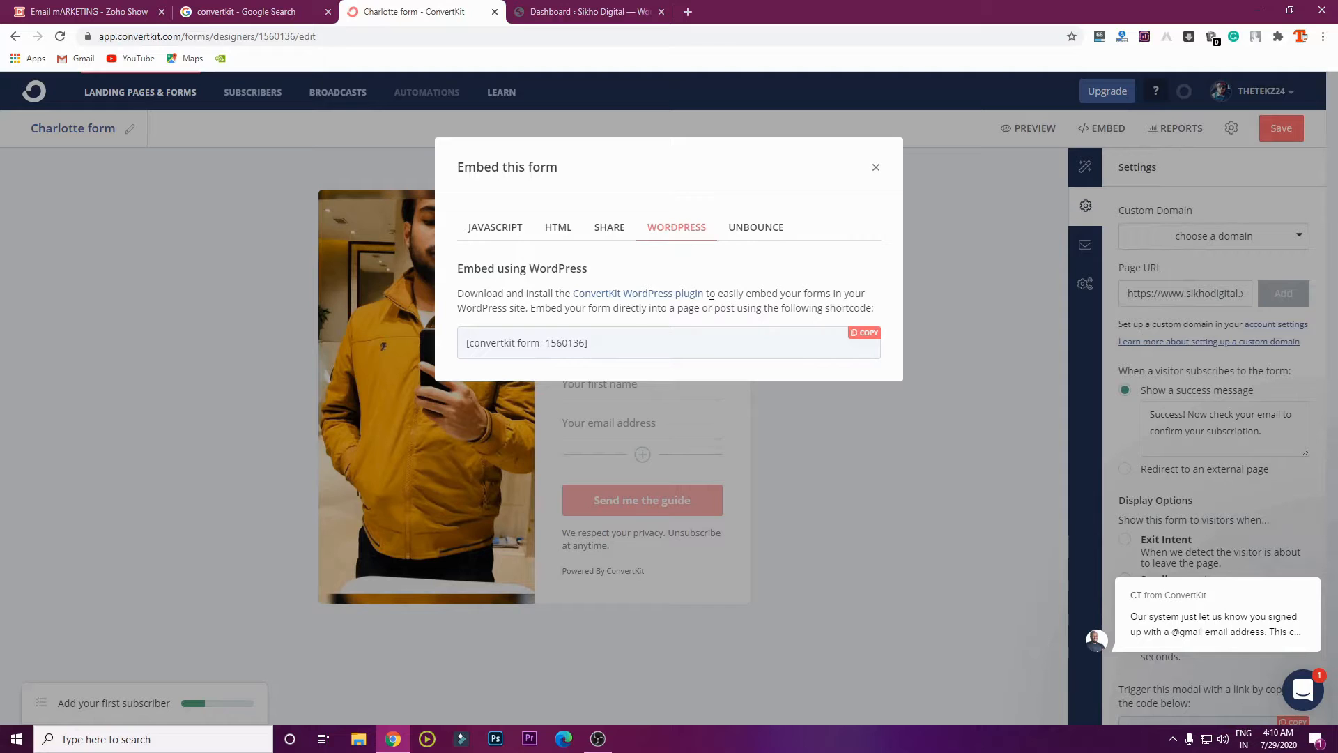
In the WordPress widgets settings, open the sidebar's "hello test" text widget in its HTML code view and dismiss the Custom HTML notice.
click(589, 12)
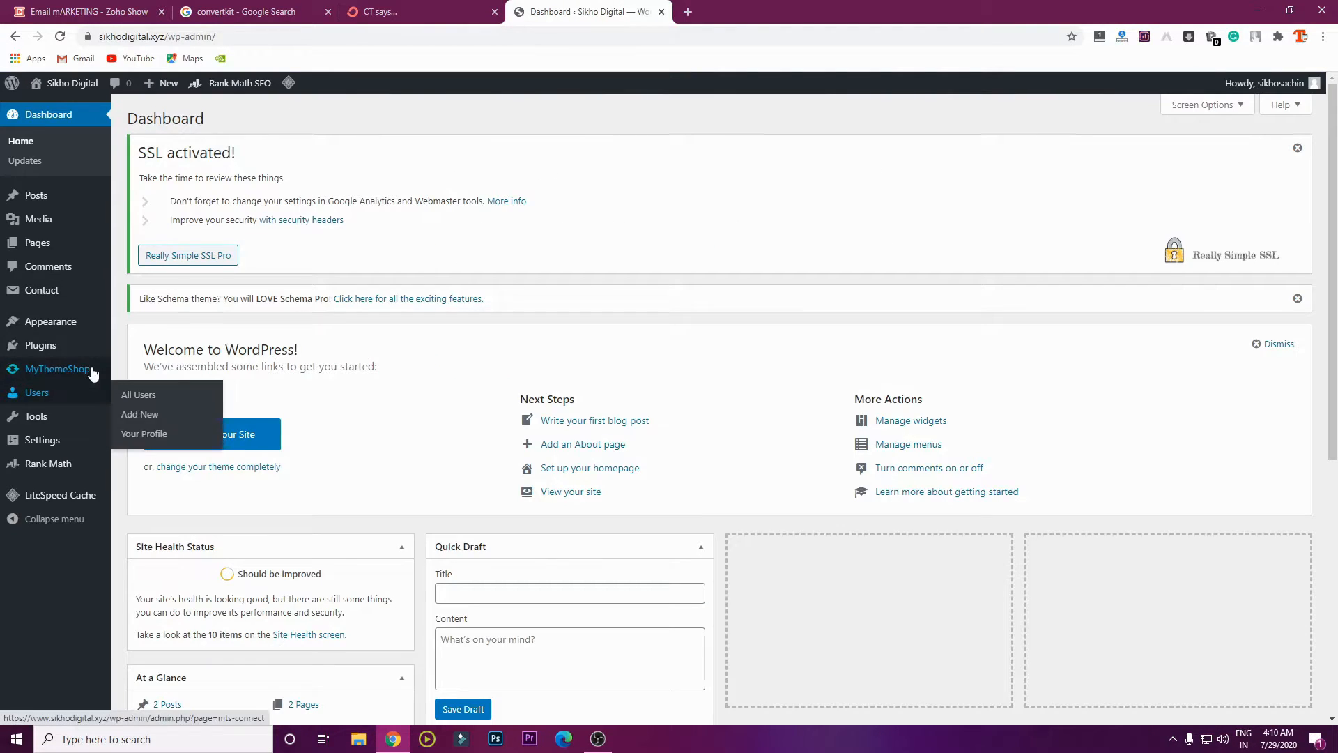
click(146, 368)
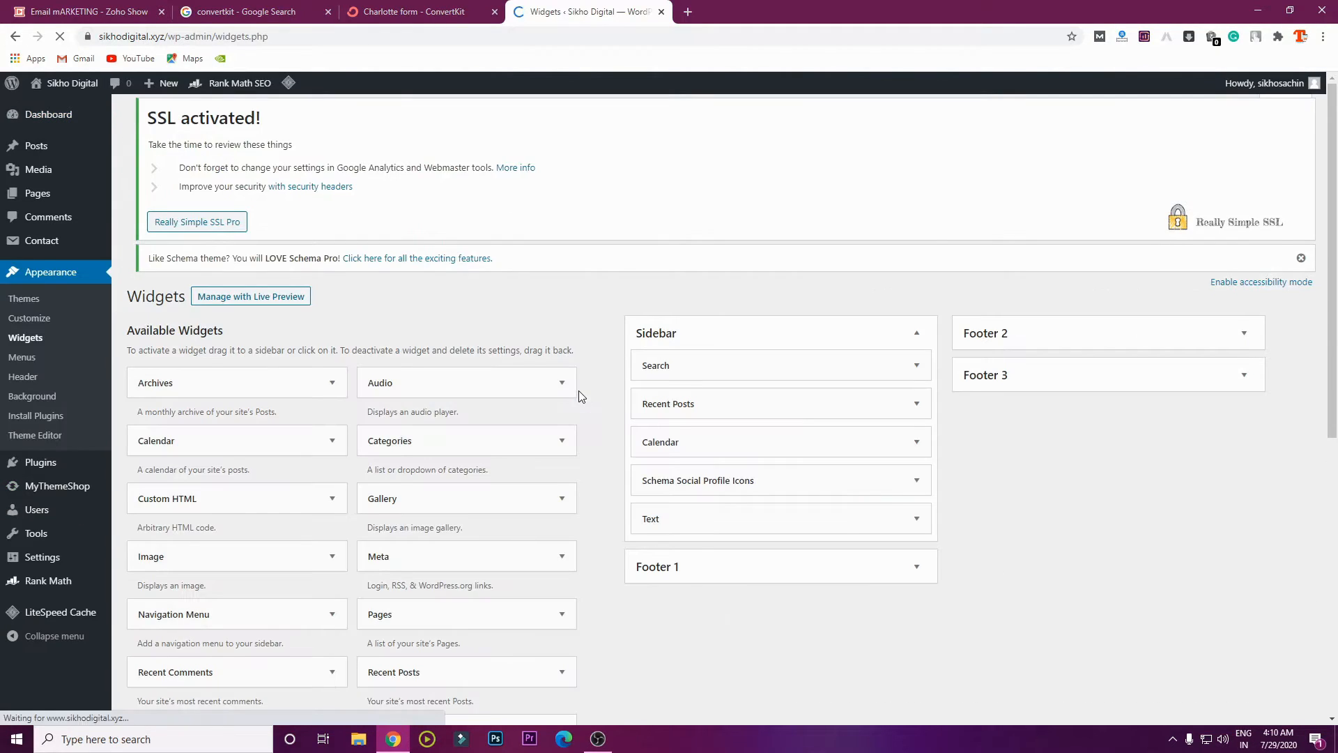
scroll(748, 584, down, 2)
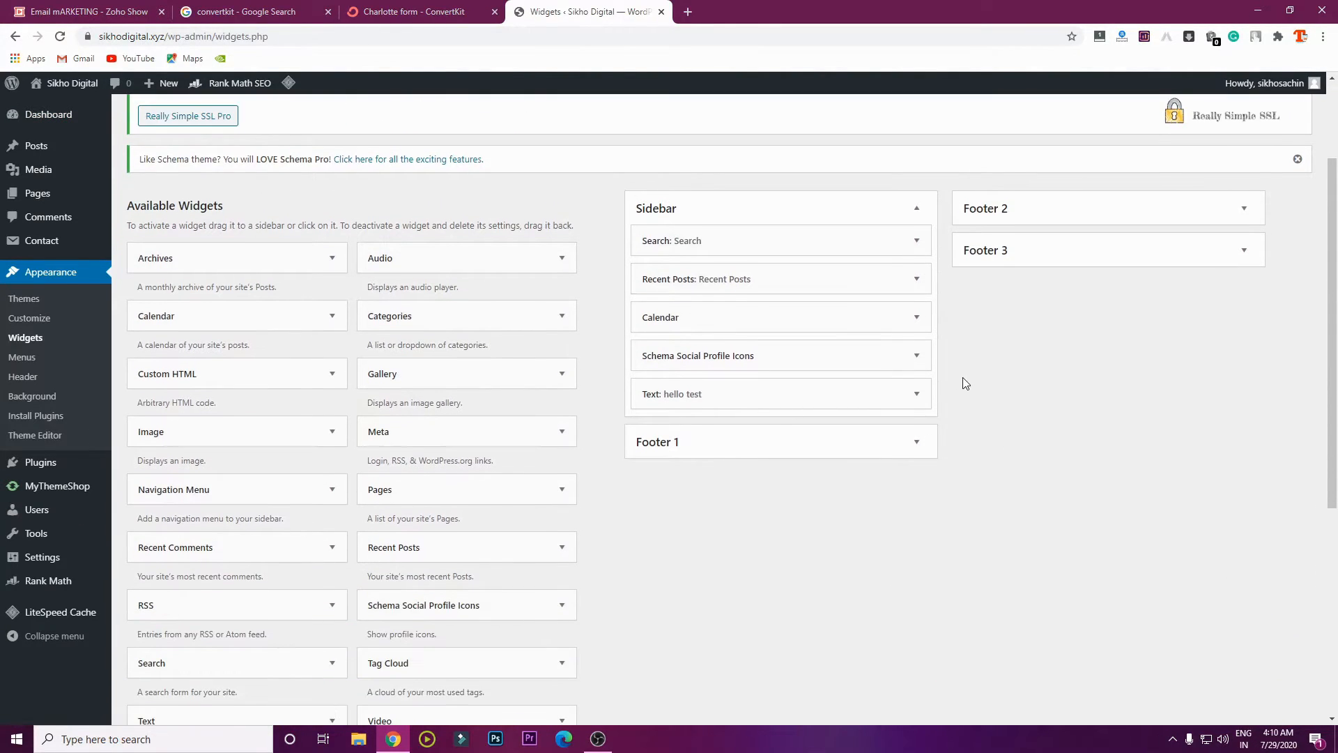
click(913, 393)
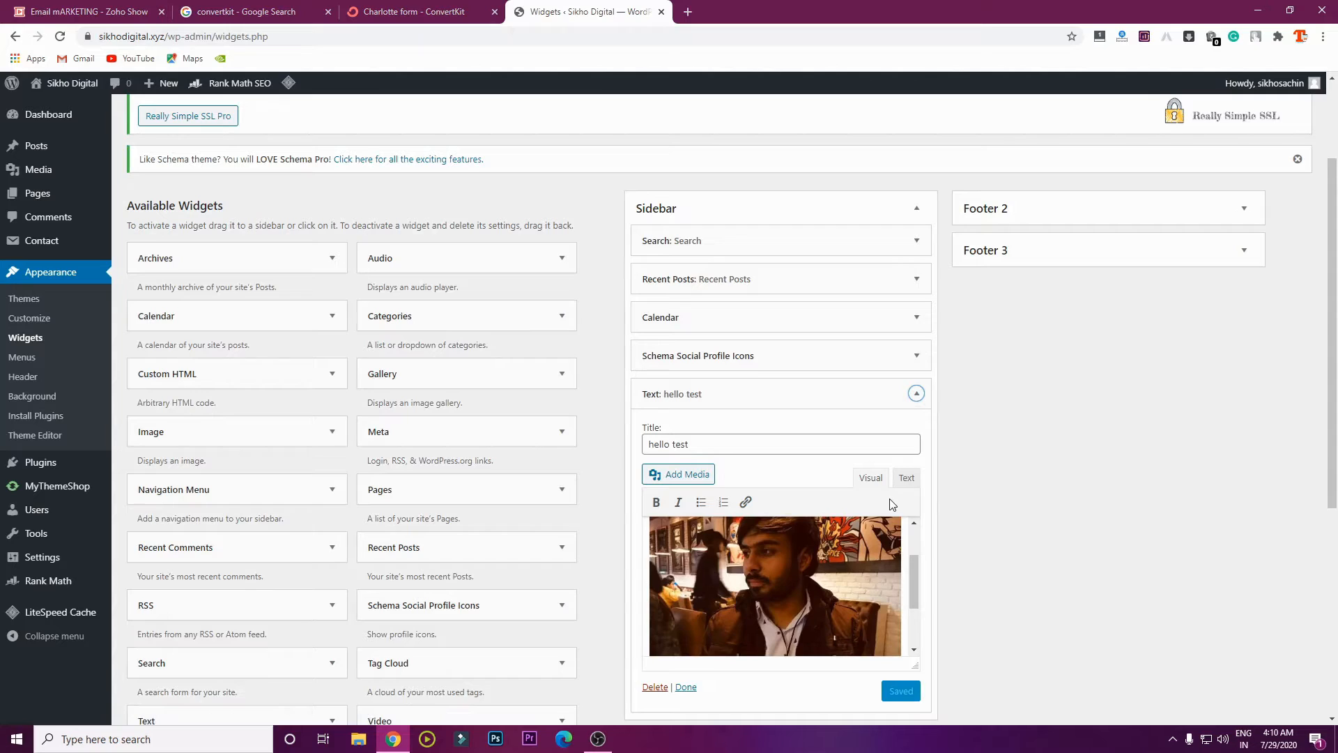
scroll(806, 523, down, 2)
click(909, 340)
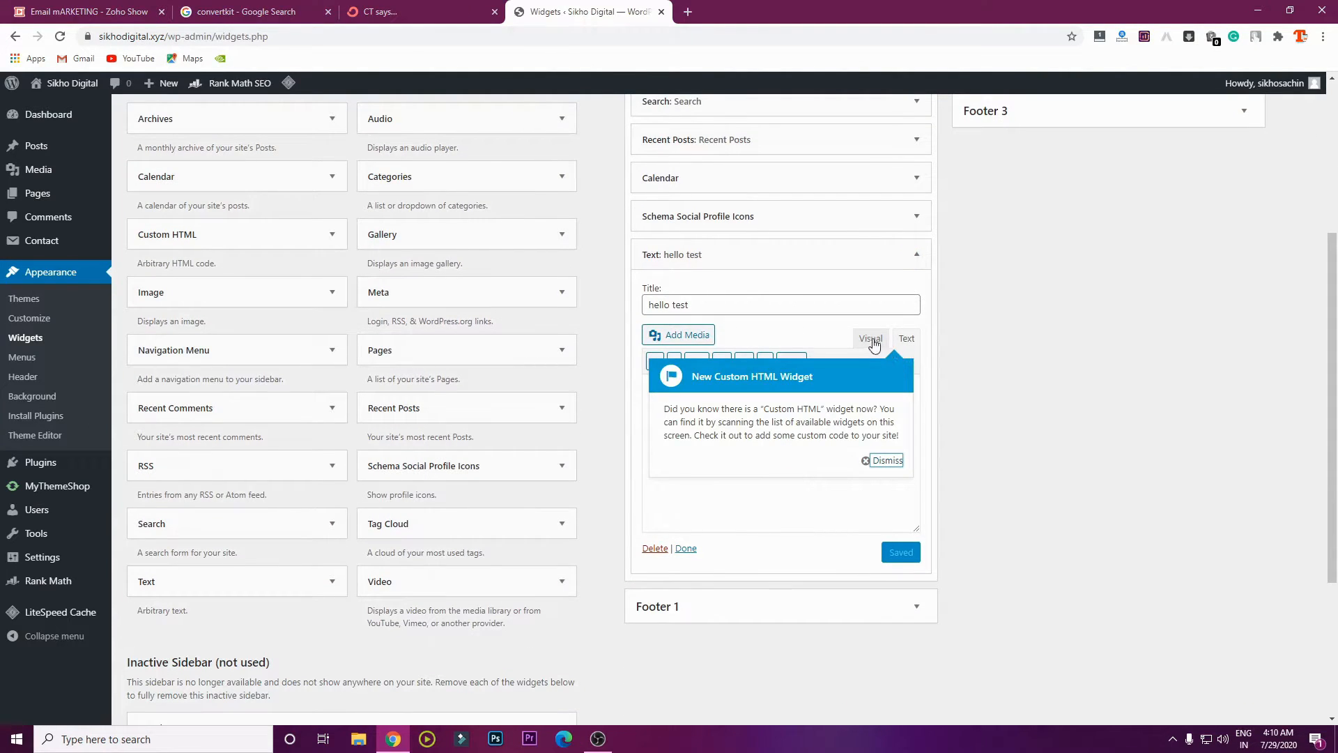
click(872, 341)
click(906, 340)
click(887, 461)
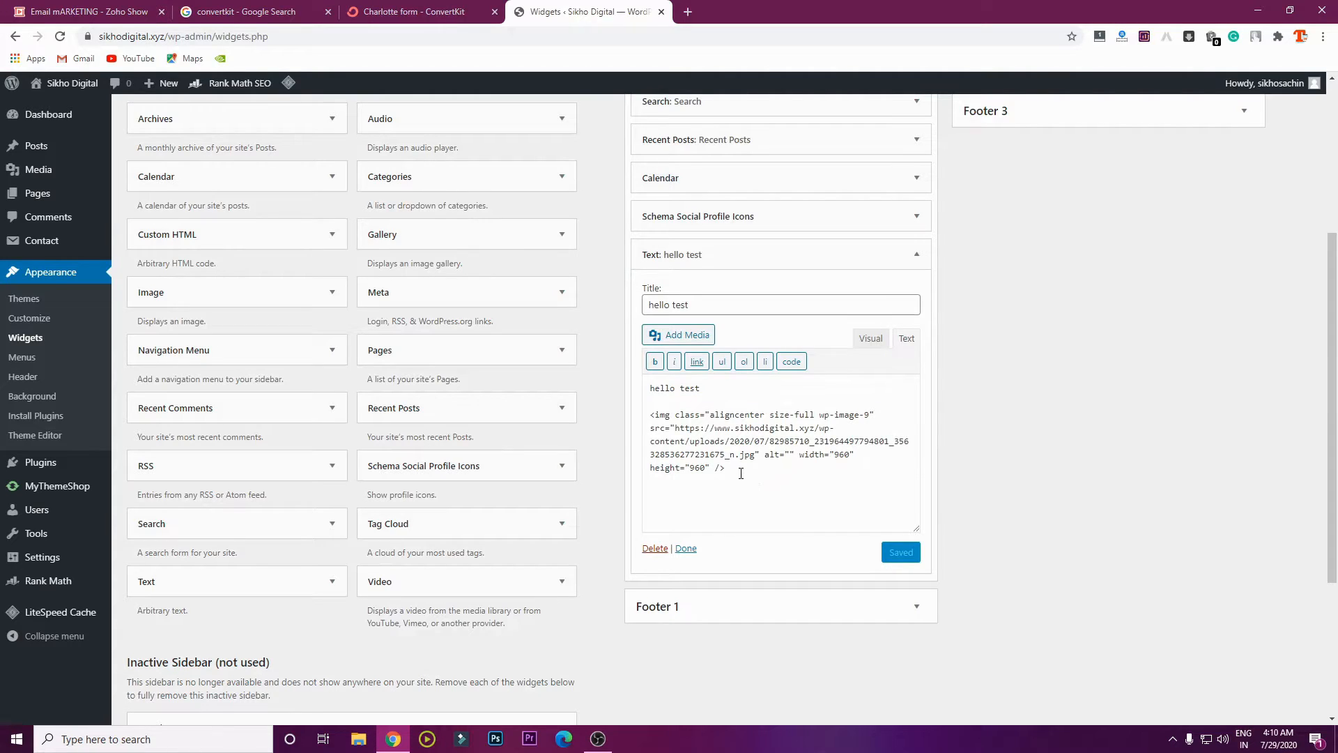
Paste the ConvertKit form's HTML embed code below the image tag in the text widget and save the widget.
key(Return)
key(Return)
key(ctrl+v)
click(903, 552)
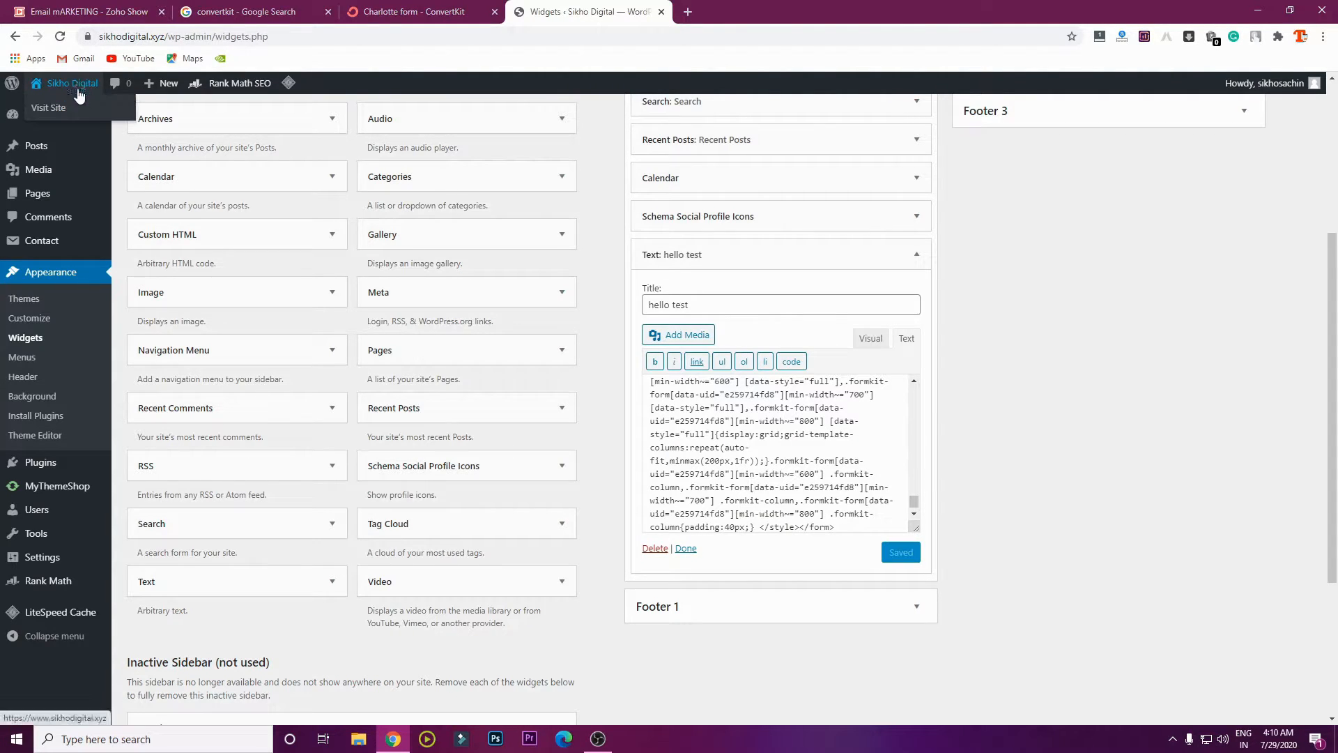
Visit the live Sikho Digital site, check how the modal signup form appears and dismiss it.
click(77, 110)
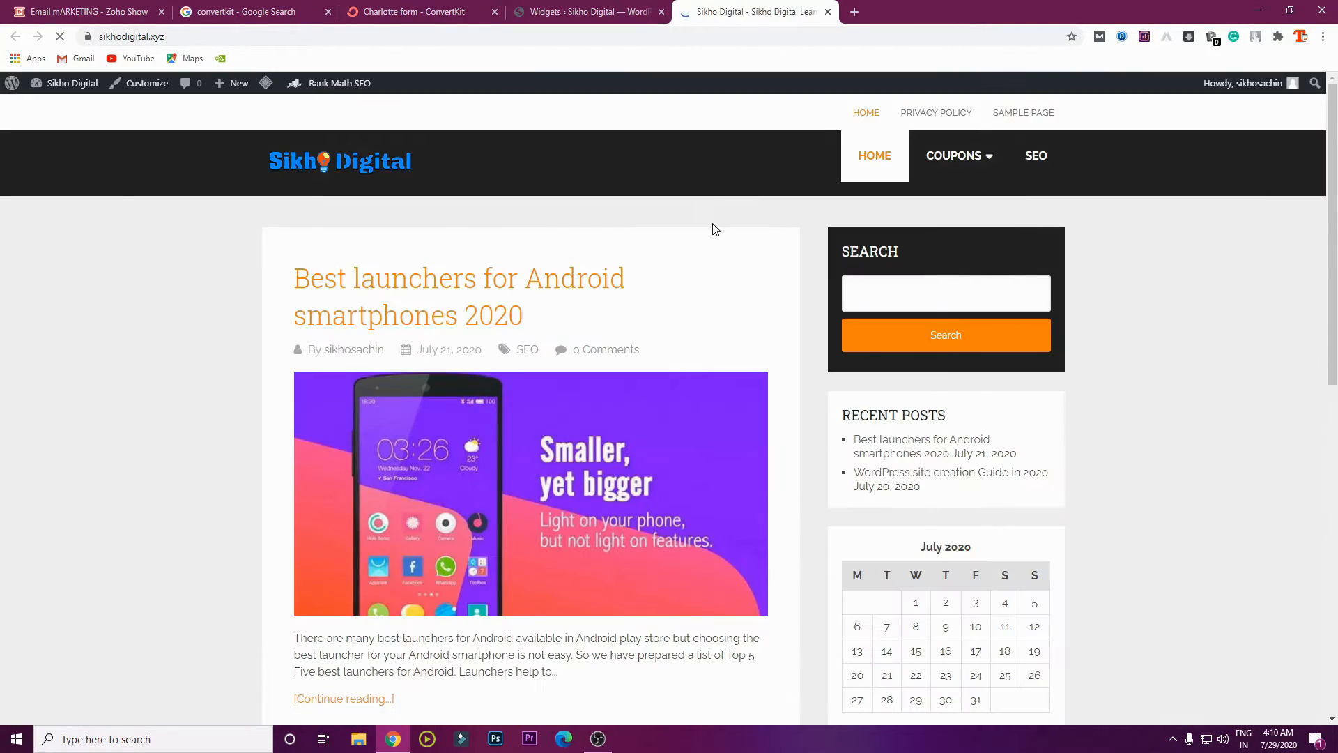
scroll(1337, 157, down, 7)
scroll(1309, 149, up, 7)
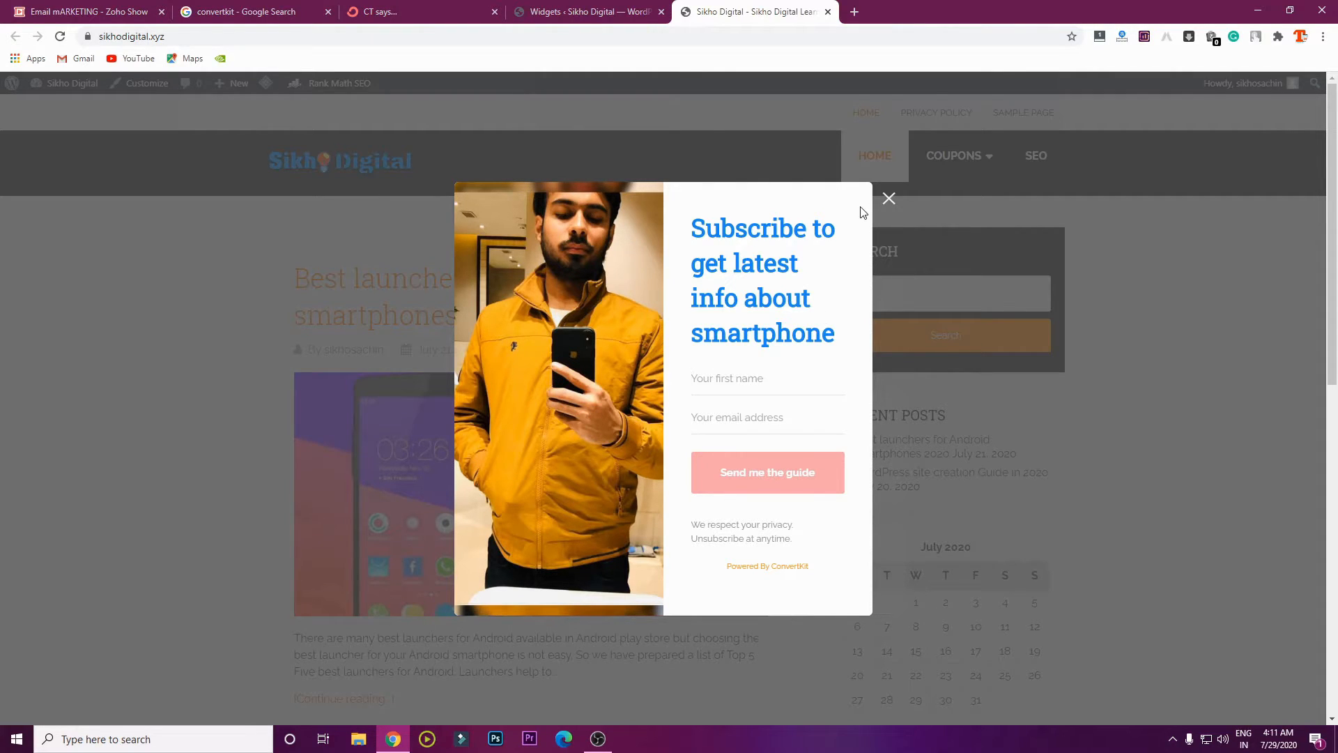
click(888, 200)
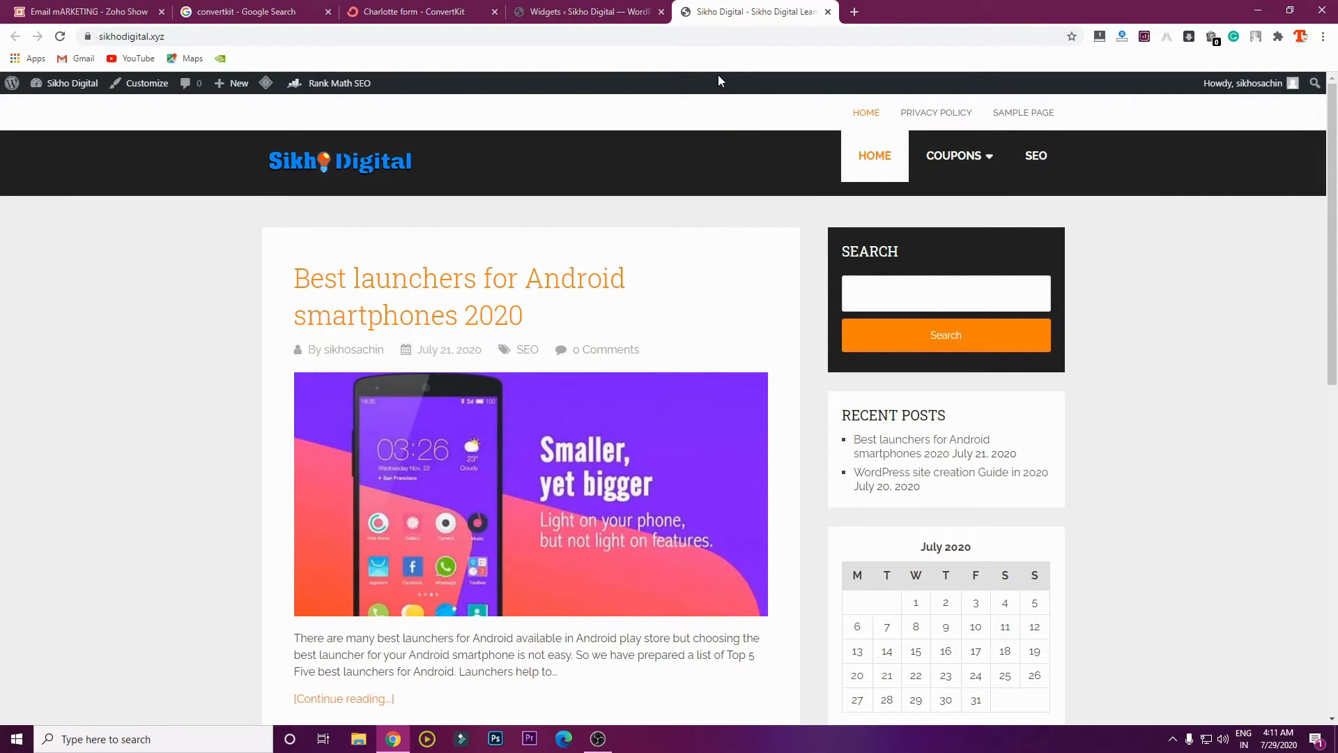
Open sikhodigital.xyz in a new incognito window.
key(ctrl+shift+n)
text(sikh)
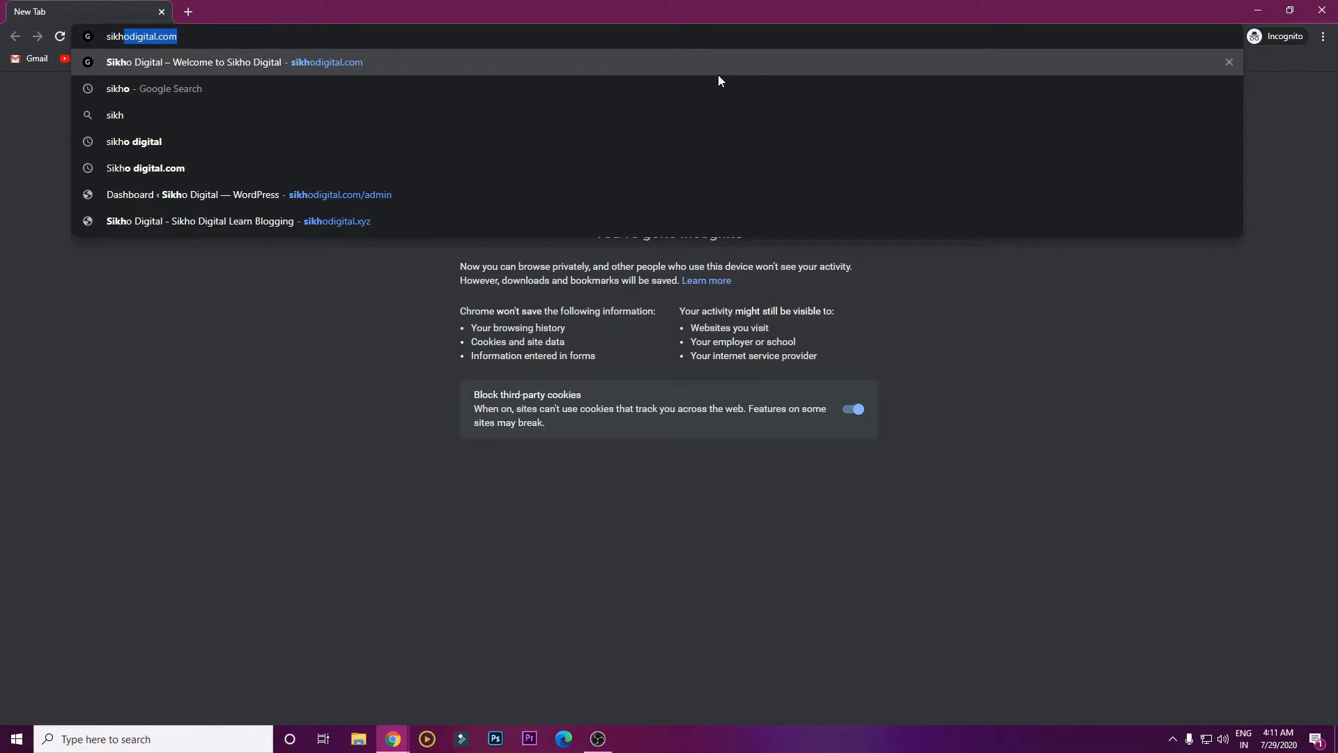
text(odigital.z)
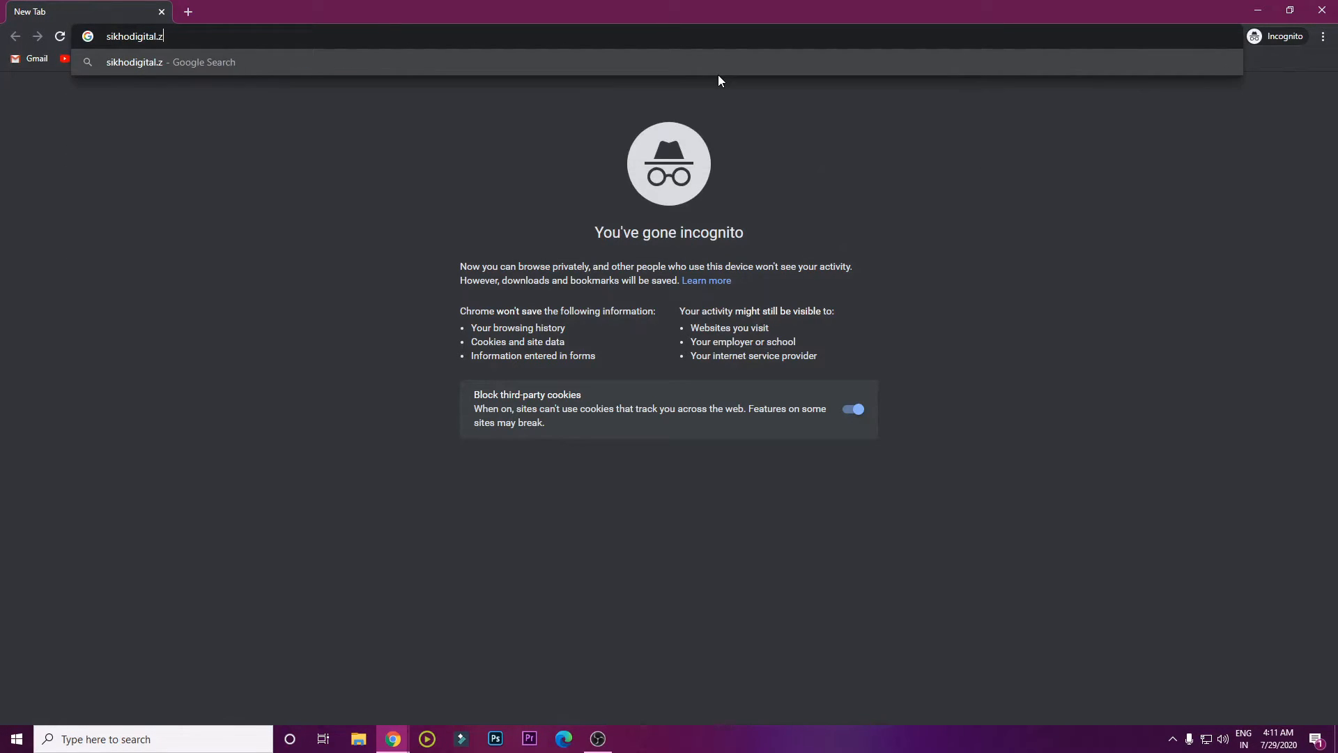
key(BackSpace)
text(xyz)
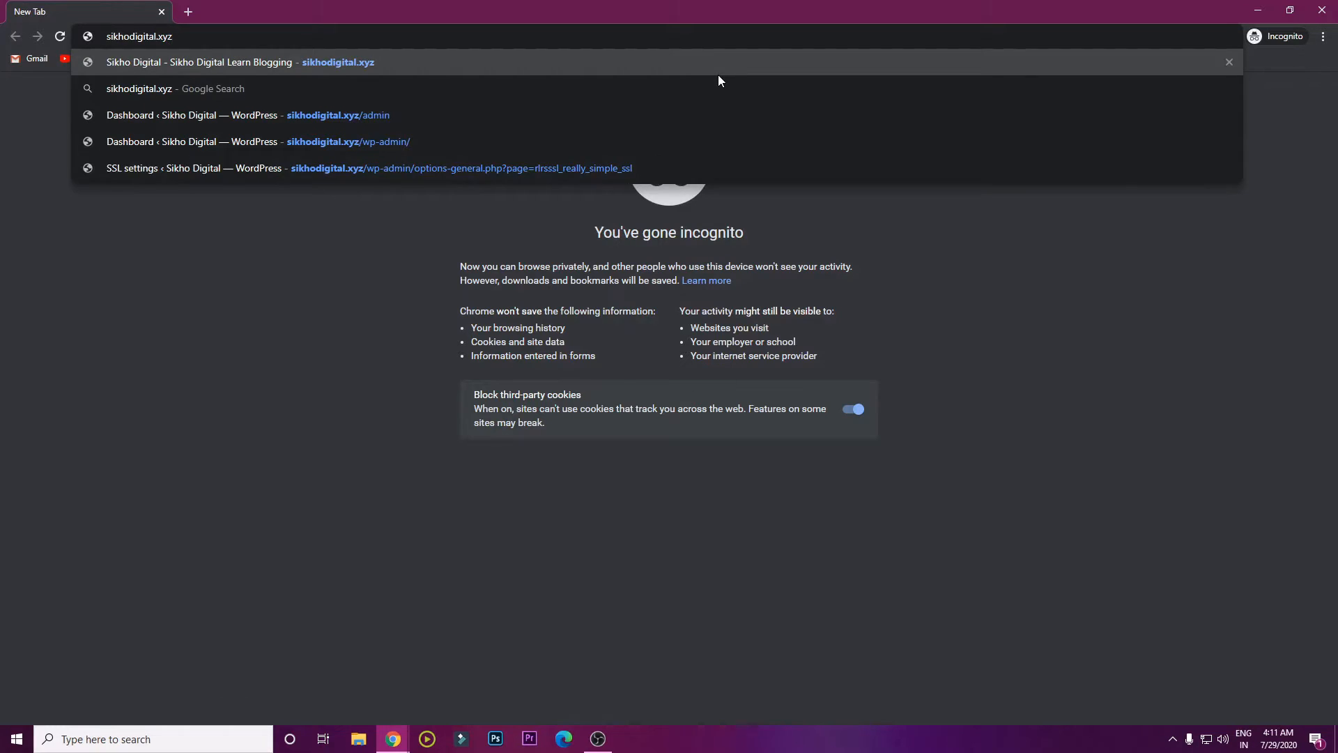
key(Return)
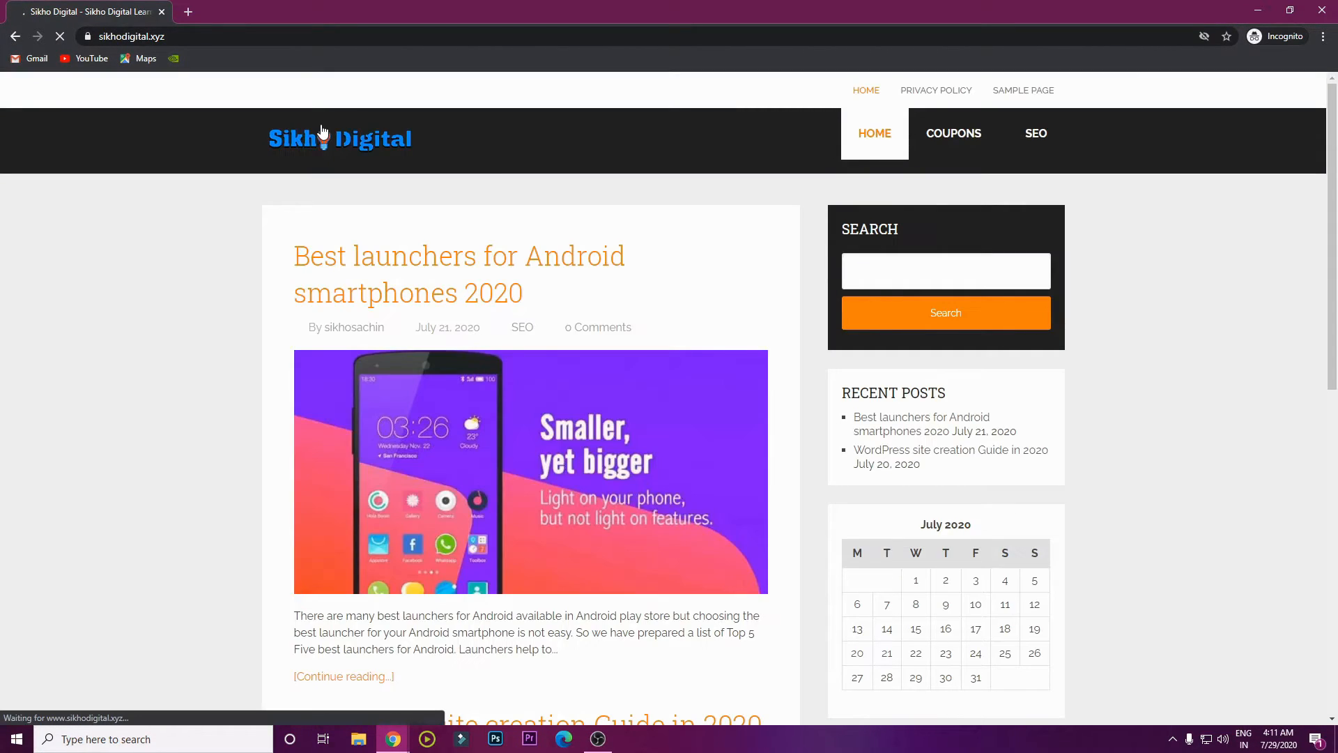
Open the post "Best launchers for Android smartphones 2020" and read down to the Hola Launcher section until the signup modal appears.
click(465, 256)
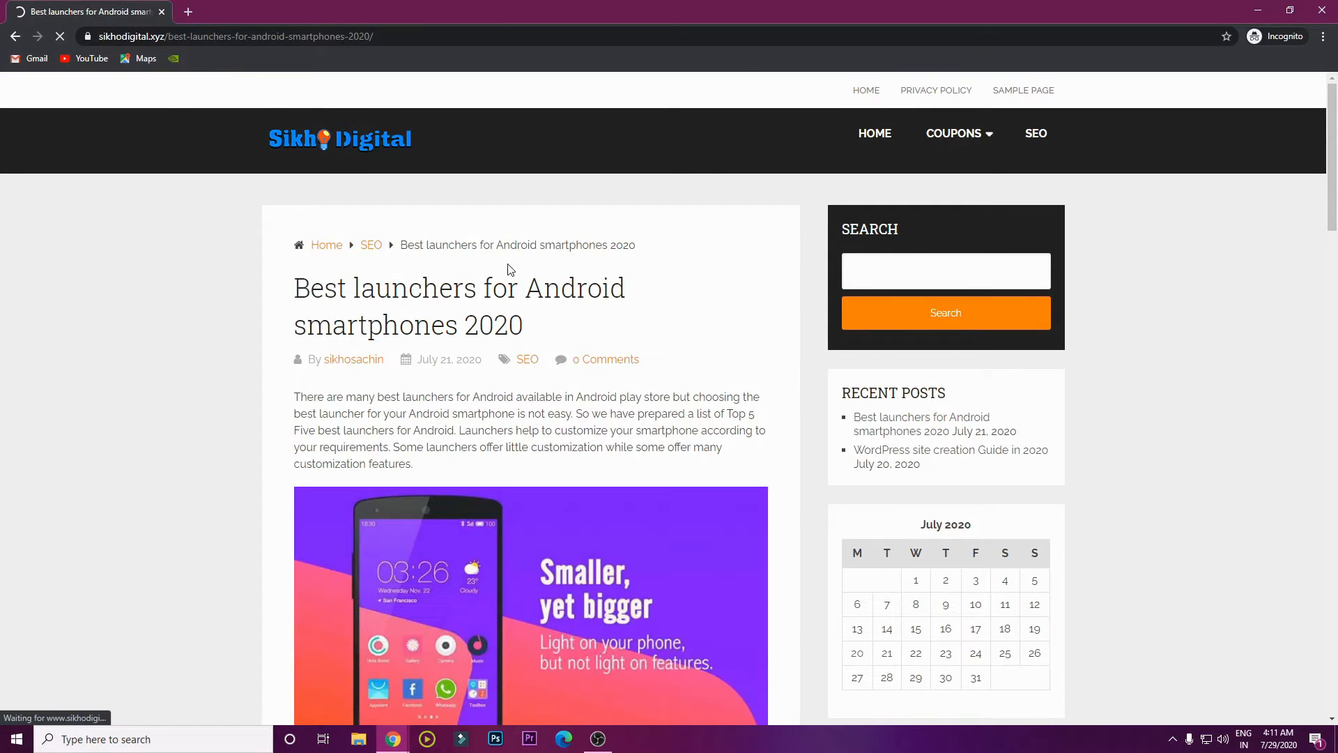
scroll(995, 325, down, 5)
scroll(631, 425, down, 2)
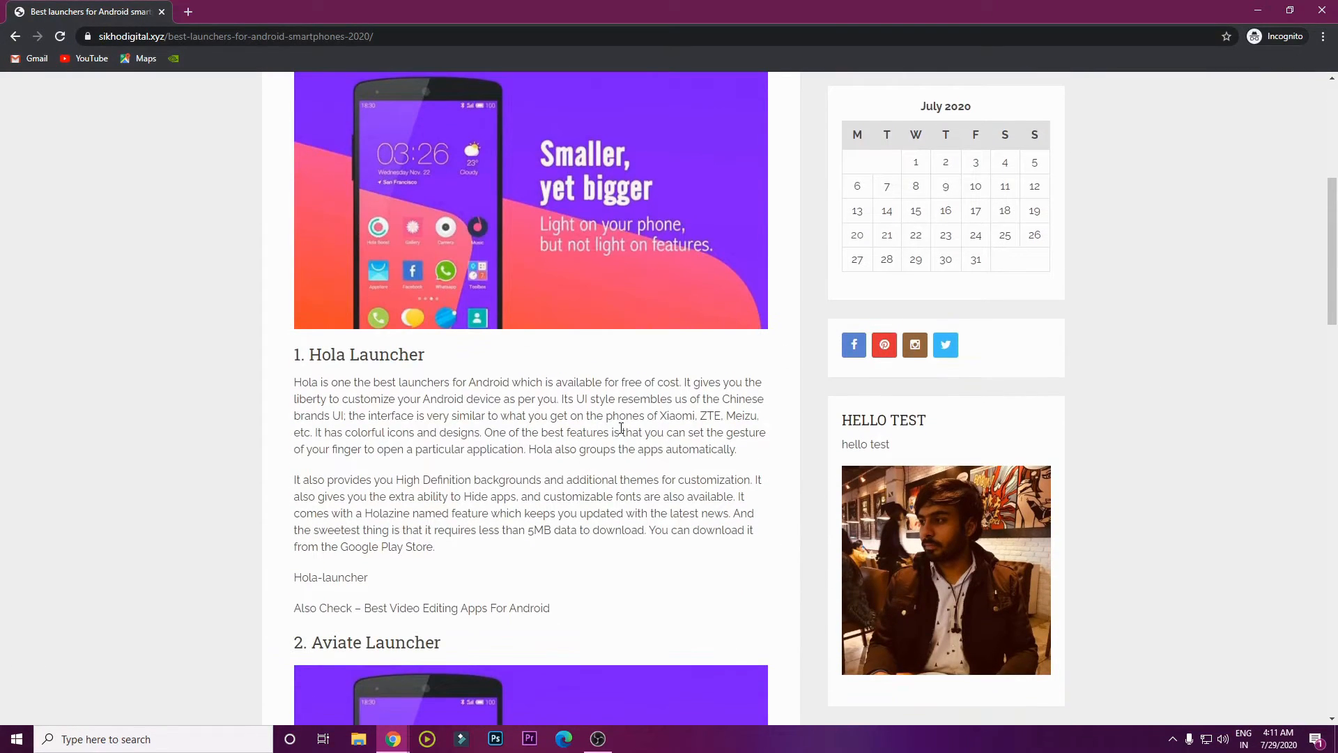
scroll(623, 433, down, 2)
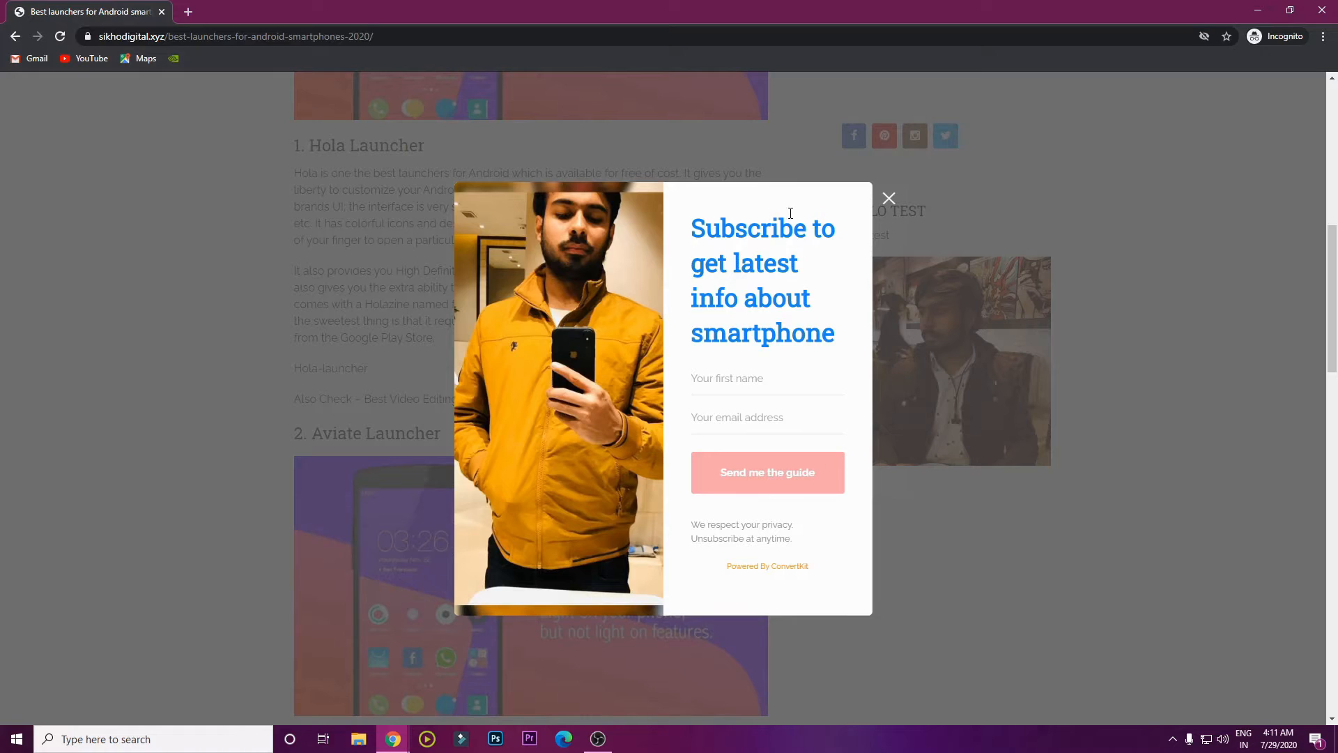
Fill in the subscriber's name and e-mail in the modal form, submit the signup and close the modal.
text(sacjh9in)
key(ctrl+a)
text(S)
text(t)
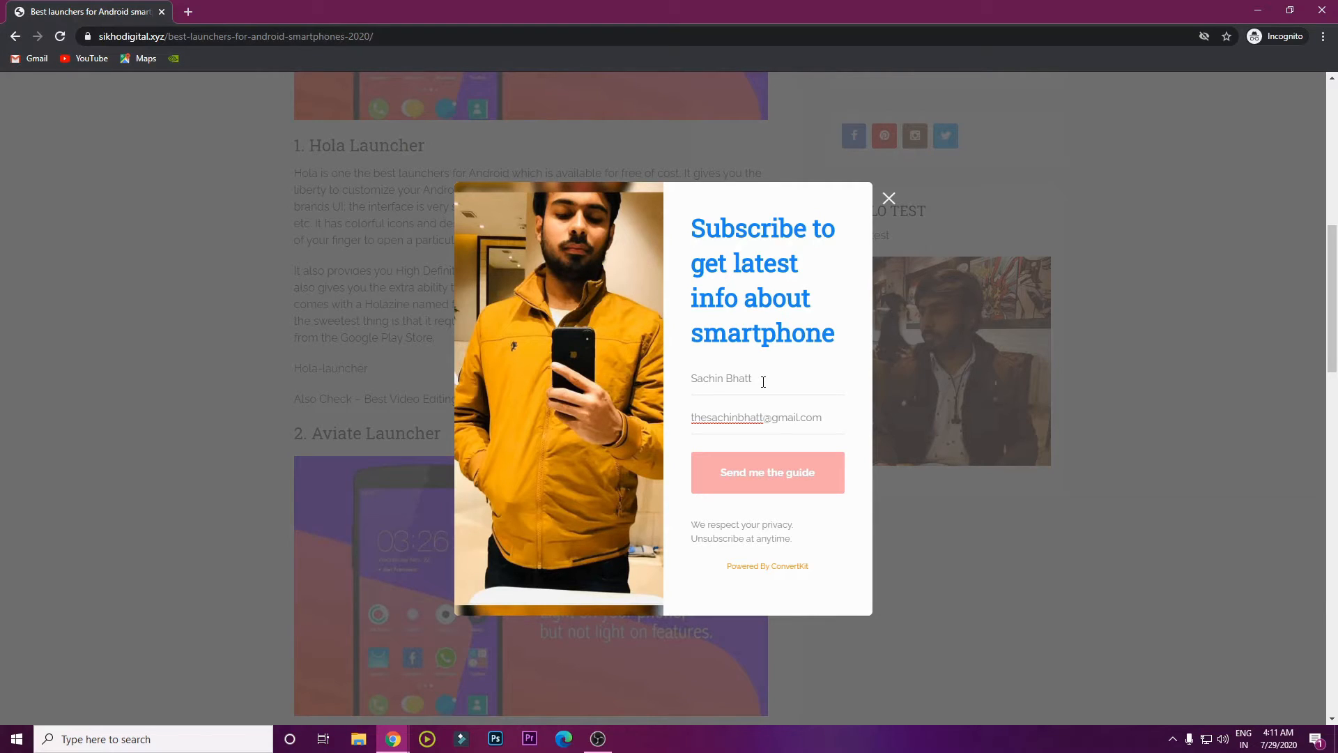
click(809, 472)
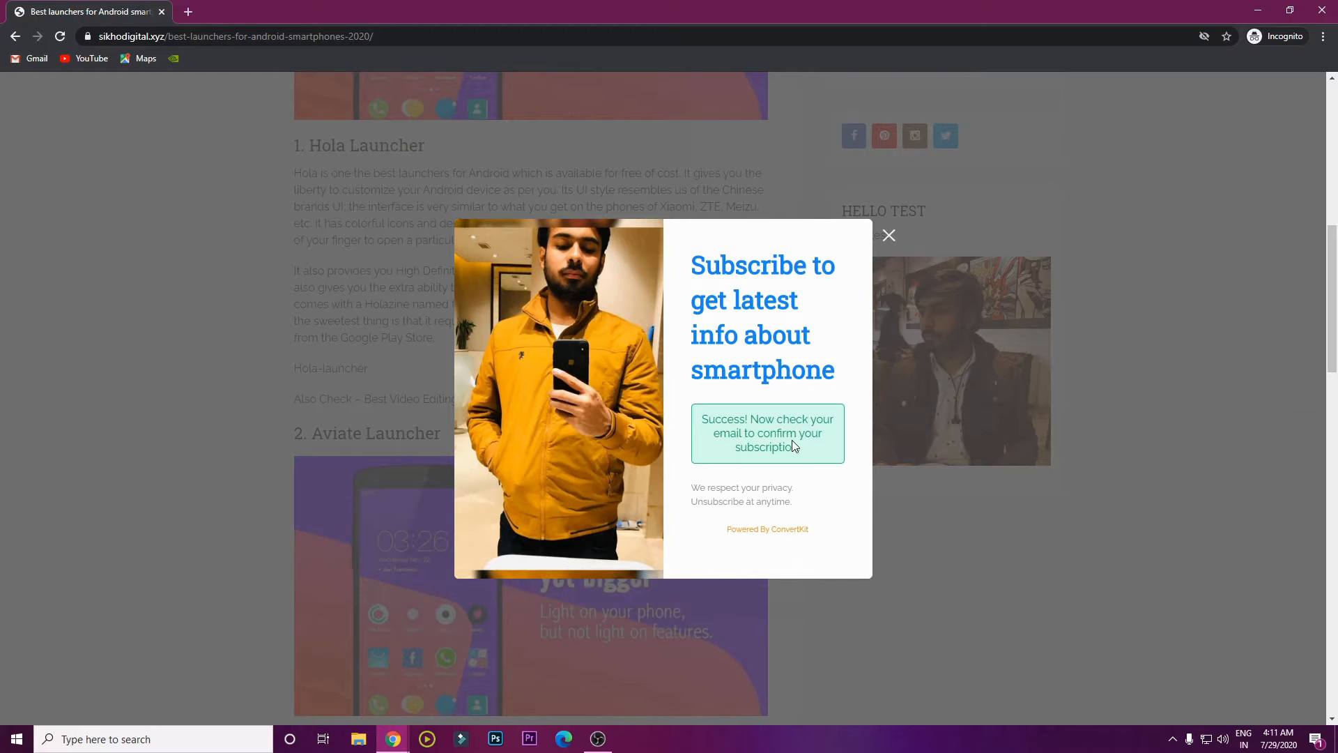
click(891, 237)
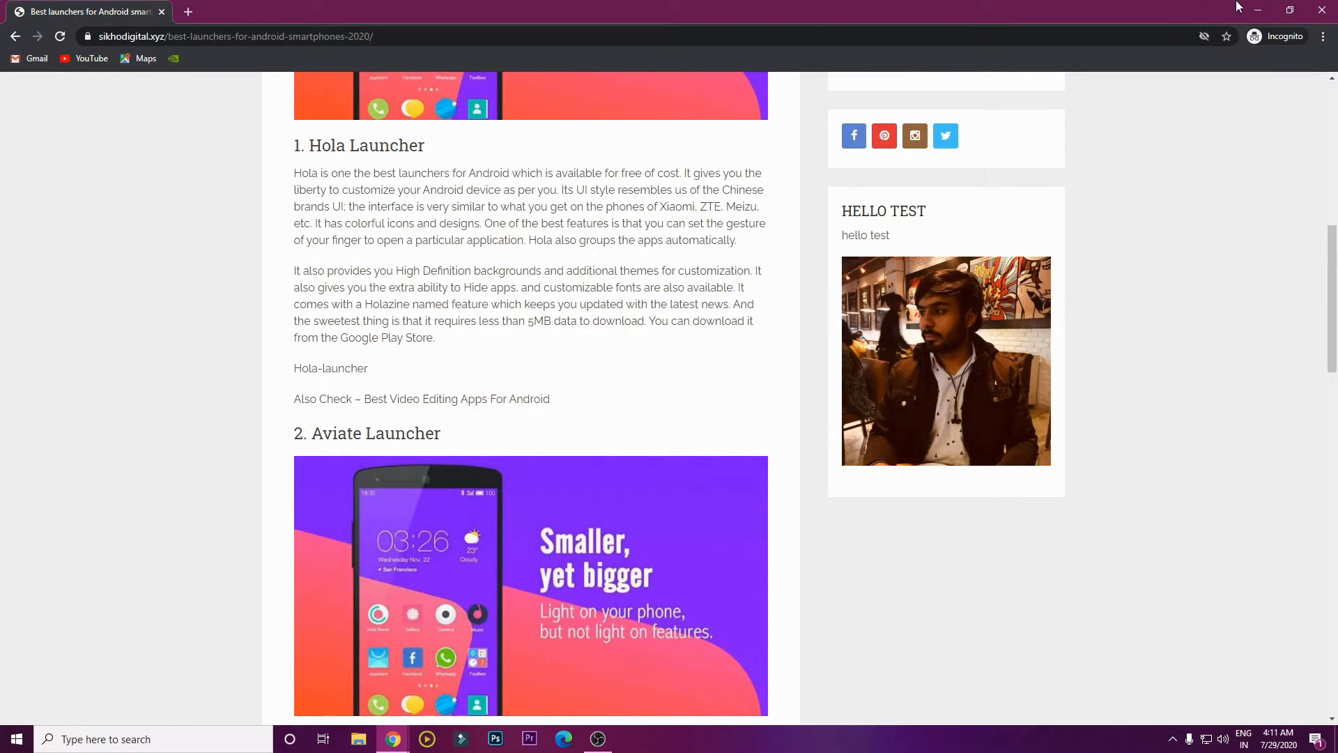
Return to the regular browser window and open the "Important: confirm your subscription" message in the Gmail inbox.
click(1258, 9)
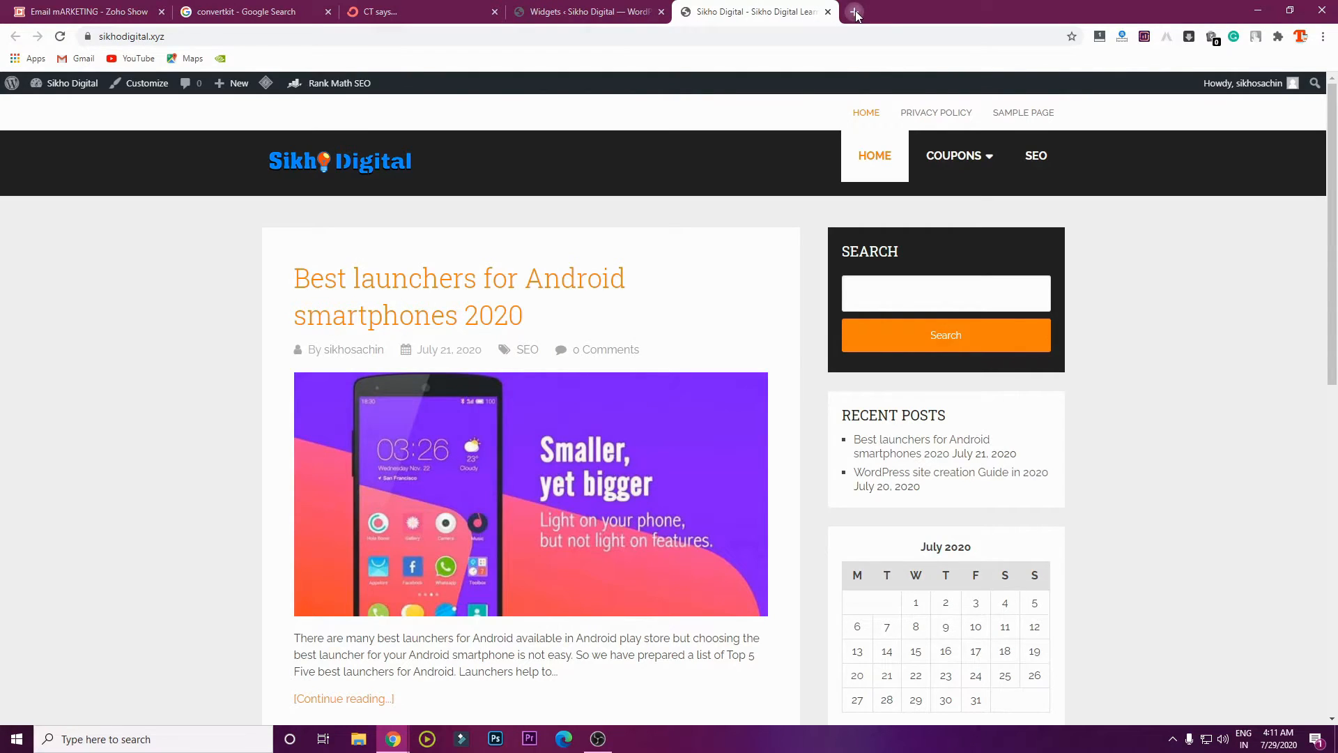
click(856, 15)
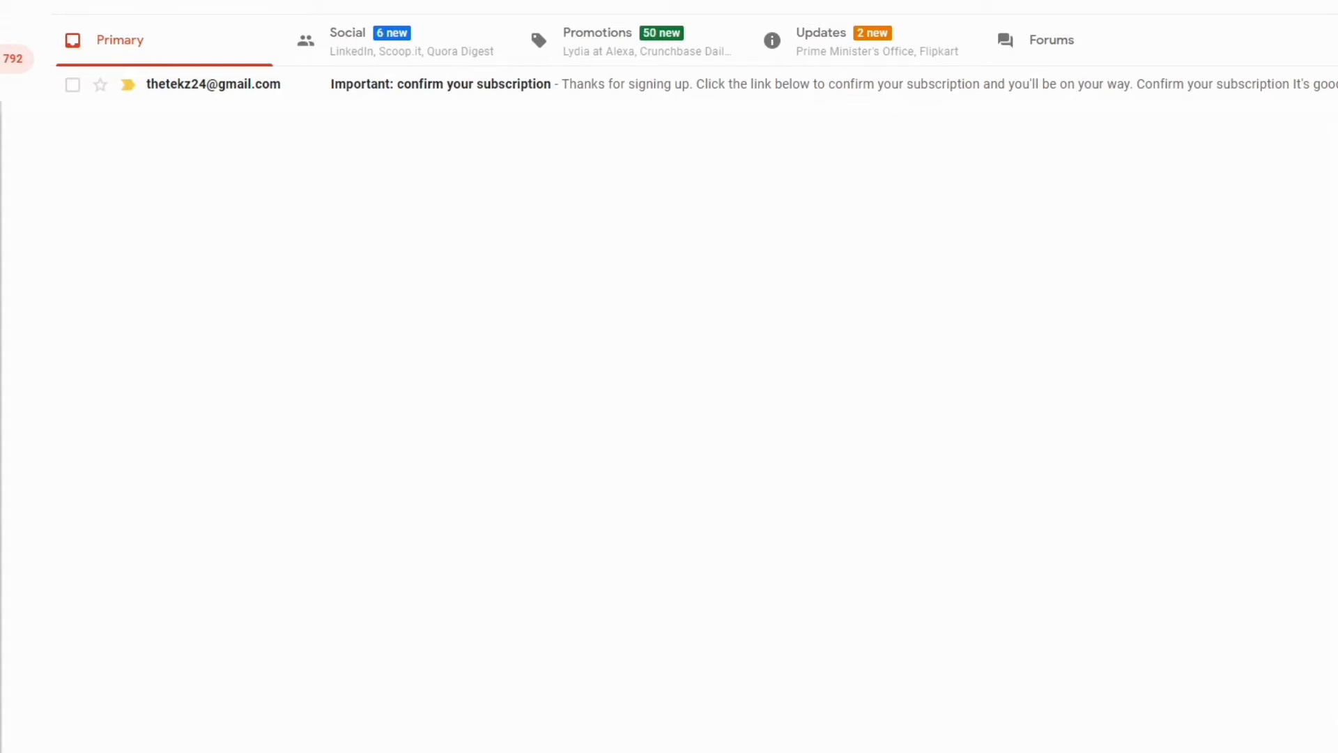
click(451, 93)
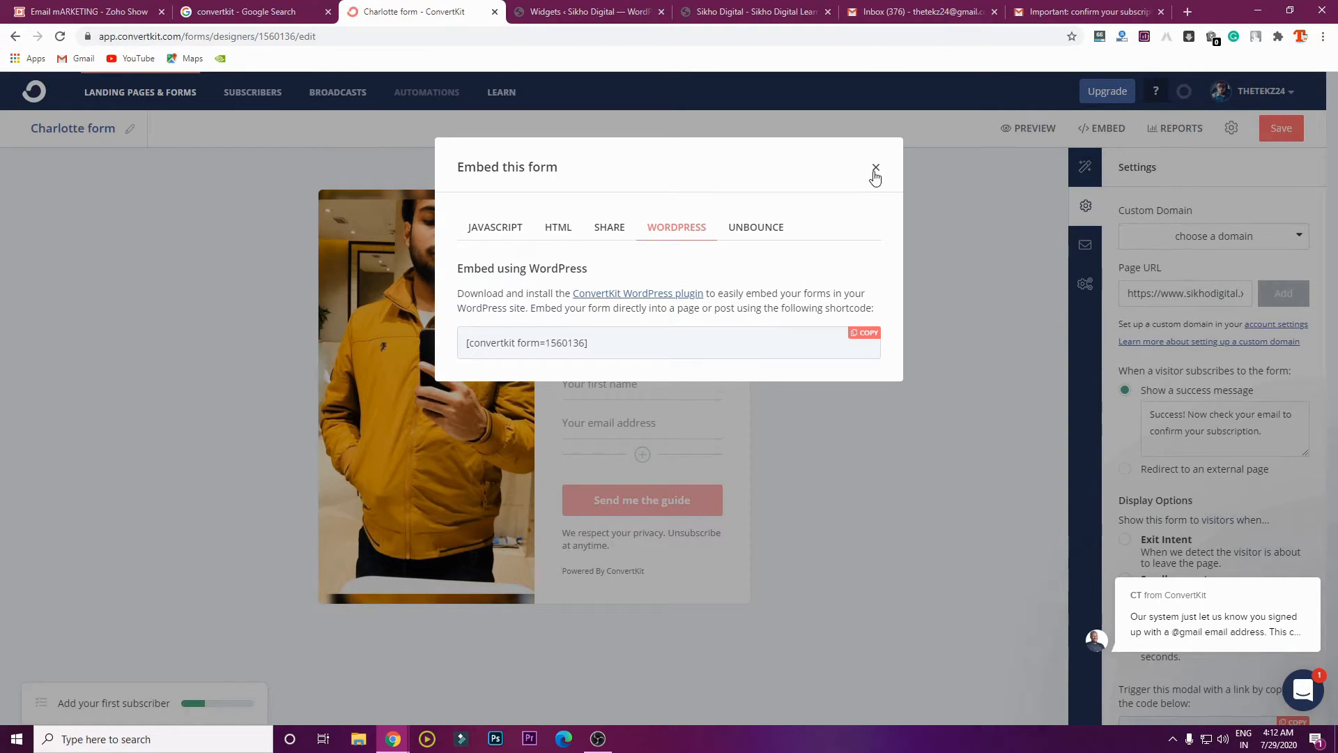
Close the form's embed options in ConvertKit and go back to the Landing Pages & Forms overview.
click(875, 169)
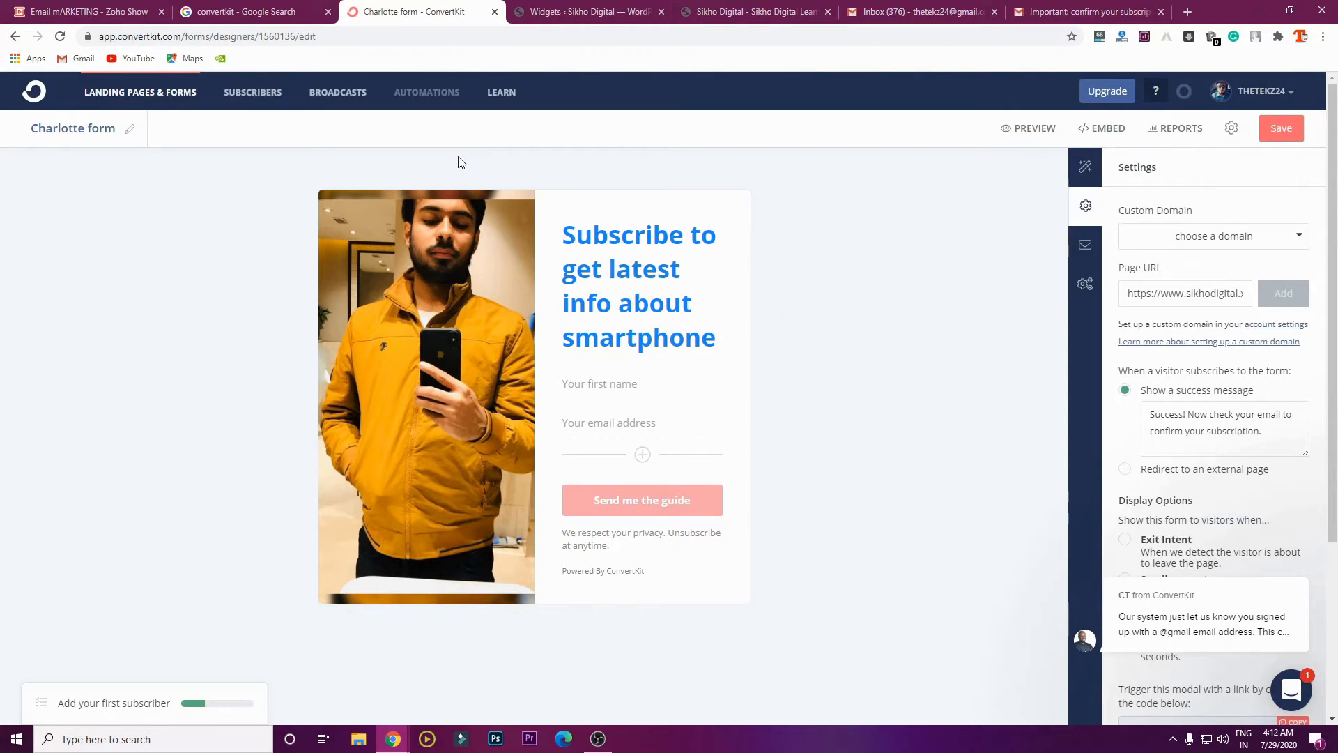
click(155, 105)
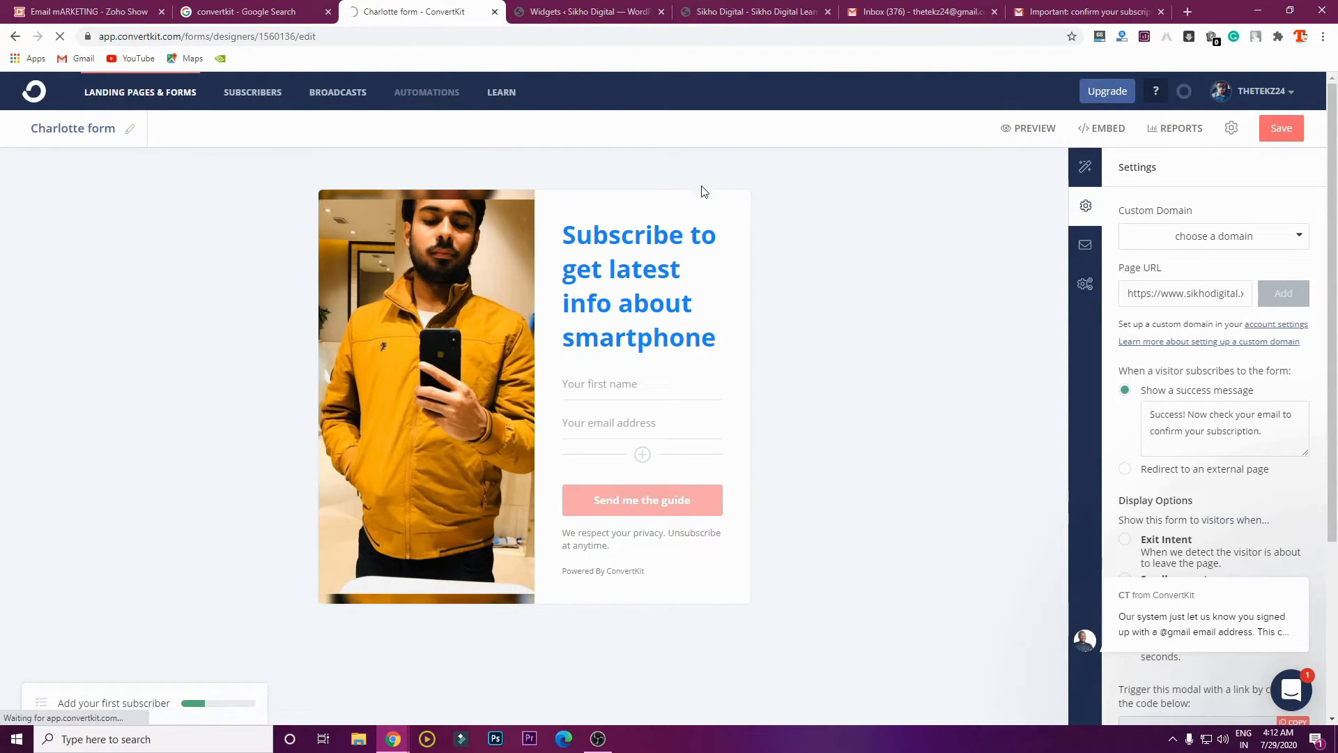
scroll(849, 415, down, 1)
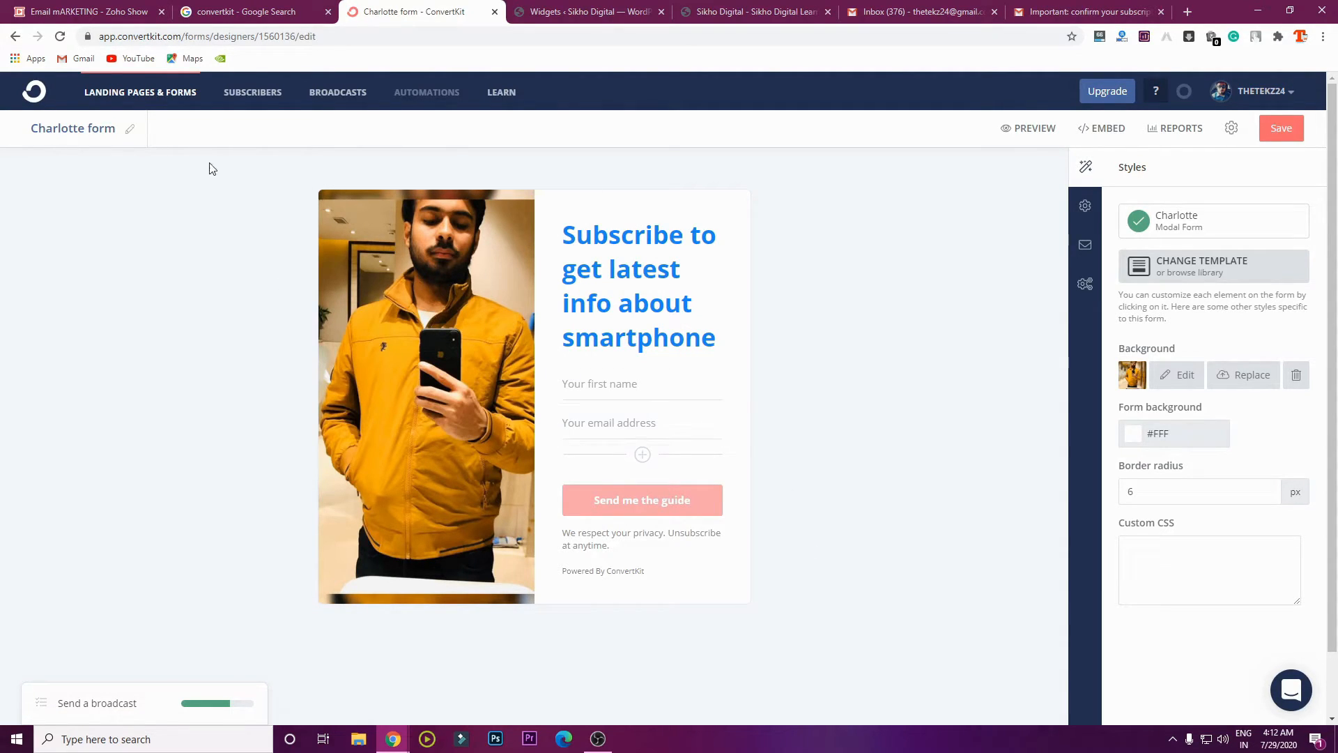
click(15, 36)
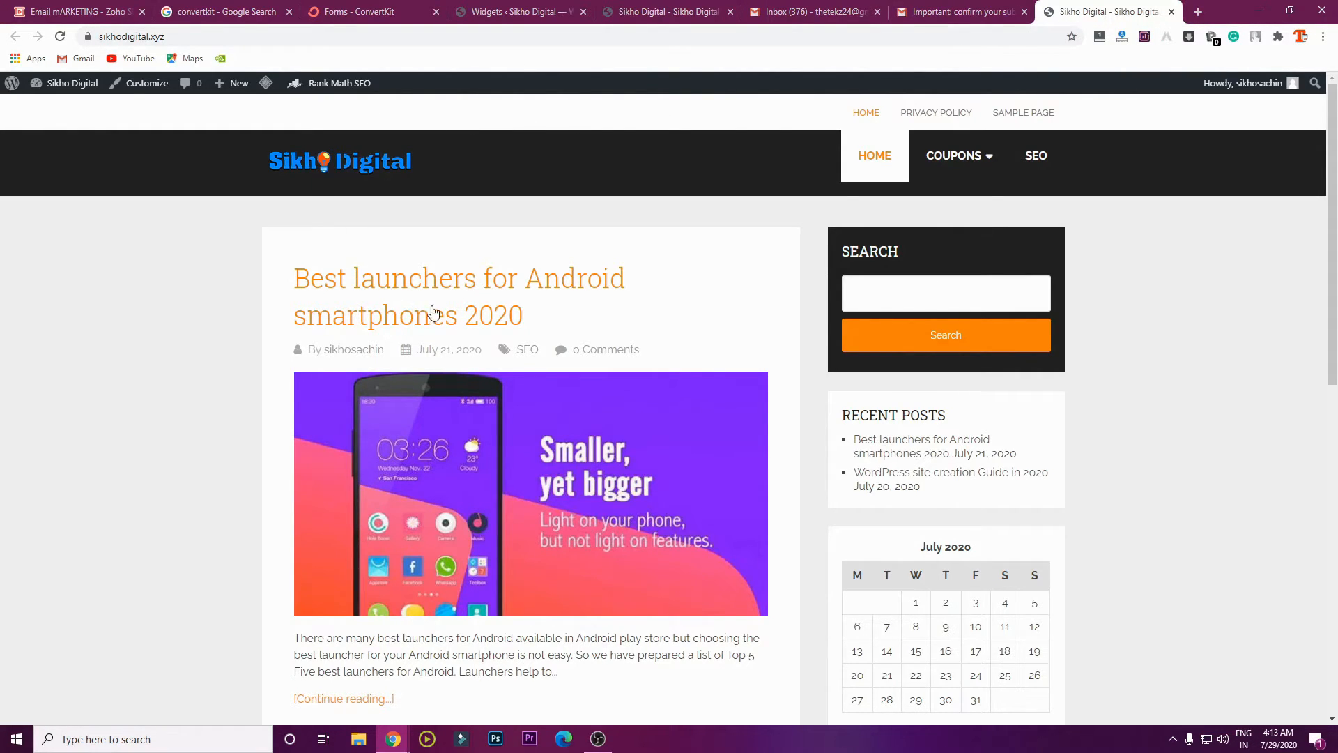
Refresh the ConvertKit forms overview to check the Charlotte form's visitor and subscriber statistics.
drag(1337, 183, 1337, 192)
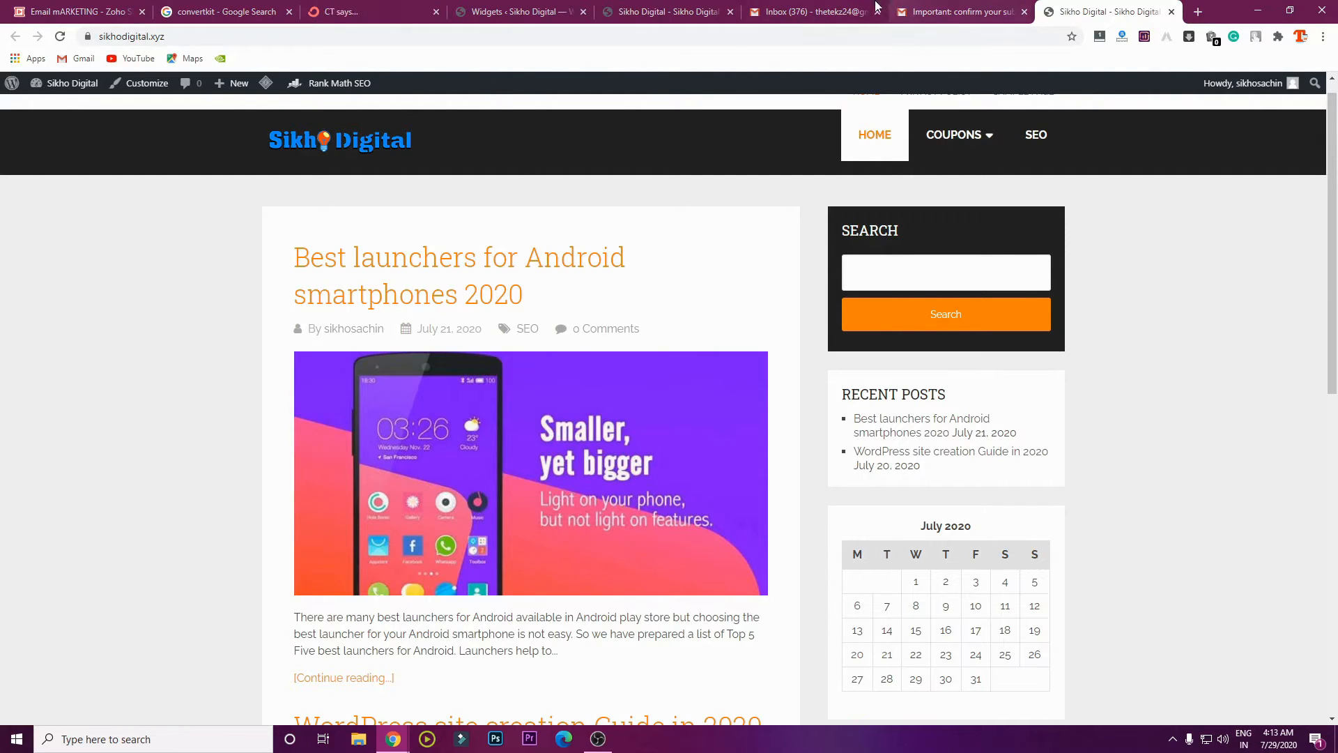
click(524, 8)
click(382, 8)
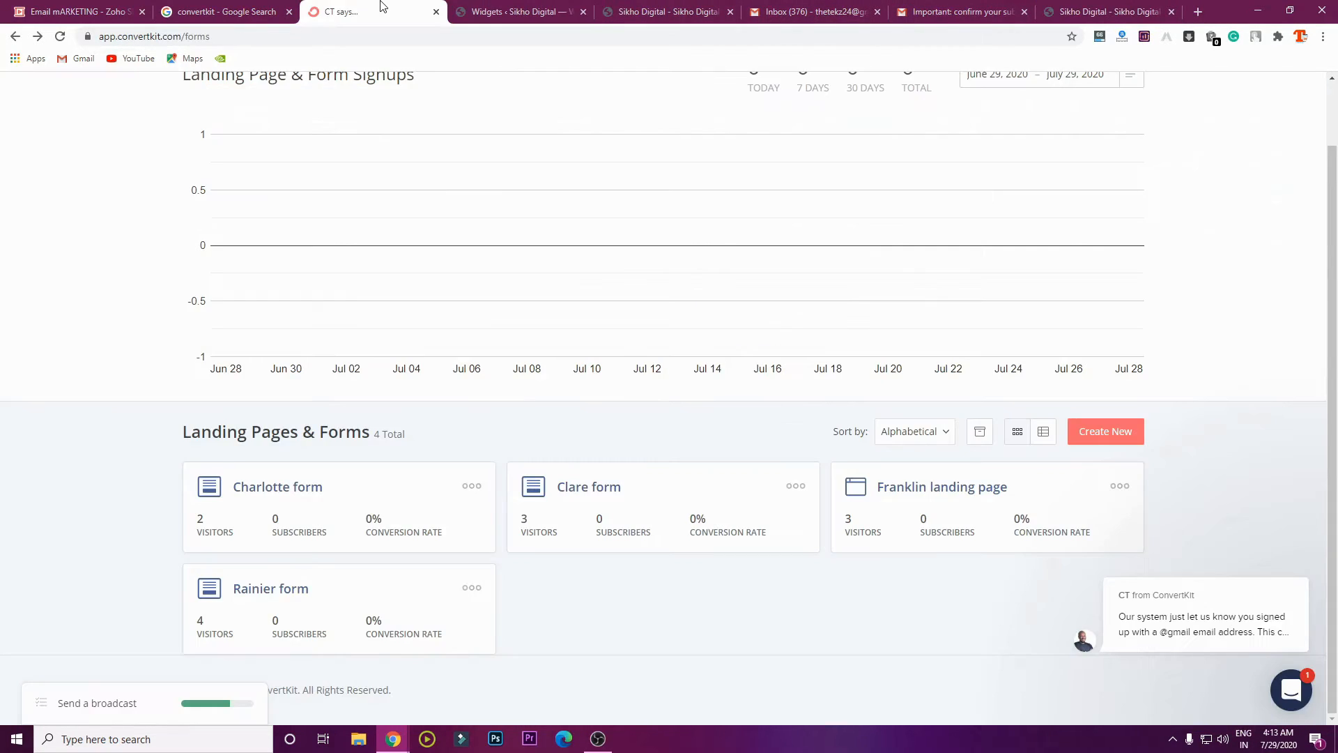
click(60, 36)
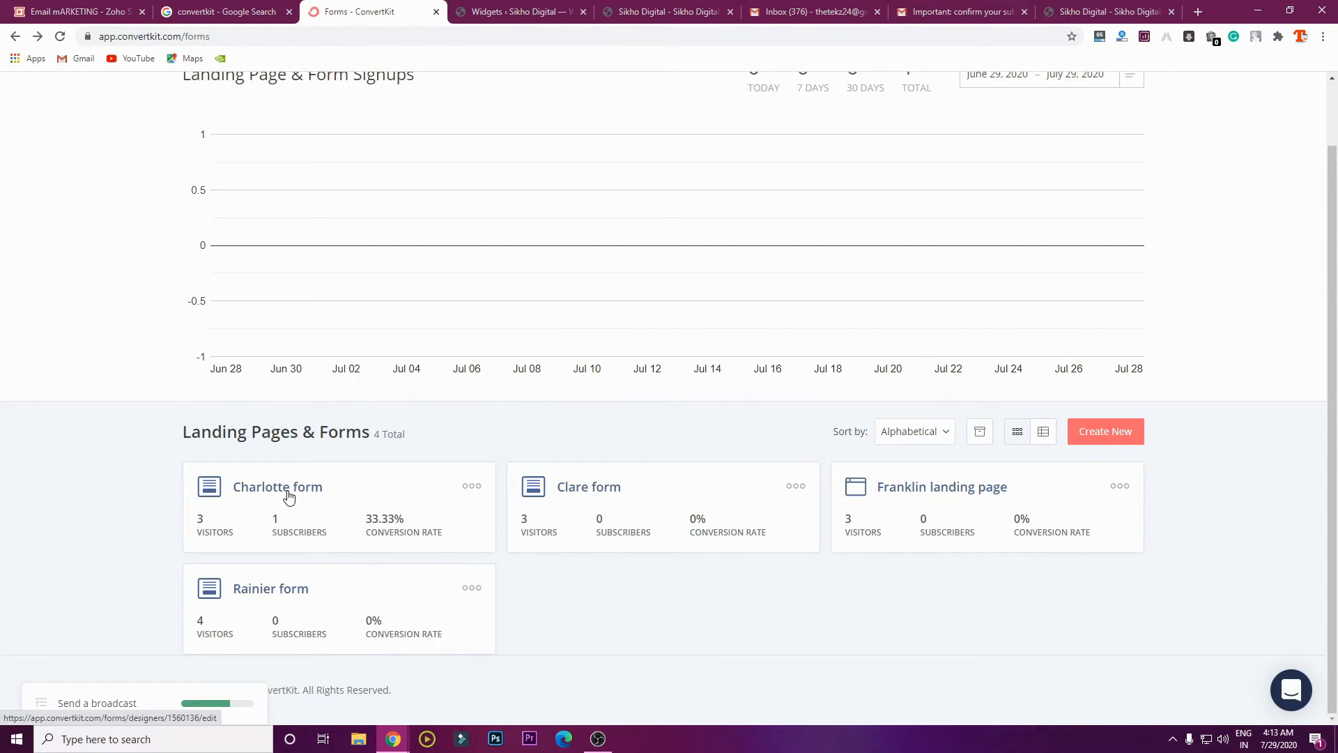
Reopen the Charlotte form in the editor and review its headline styles and general form styles.
click(293, 490)
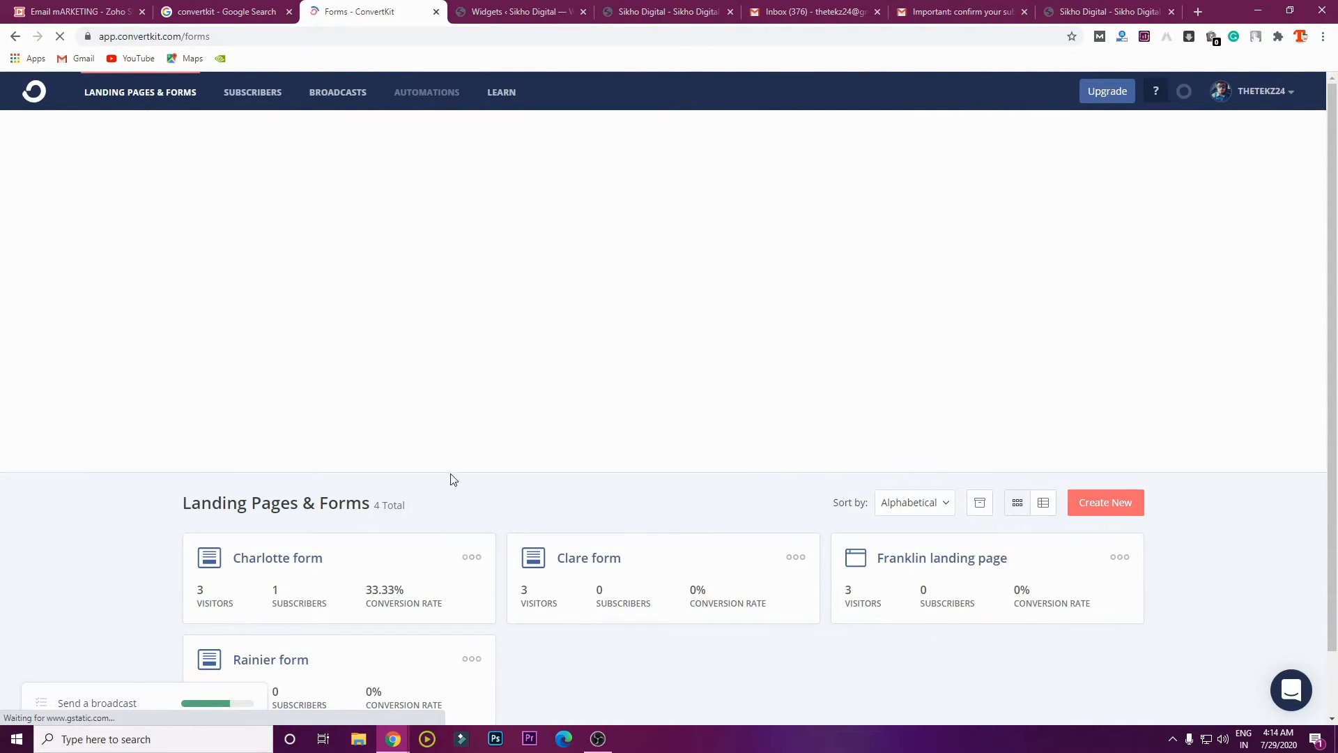
scroll(460, 481, down, 2)
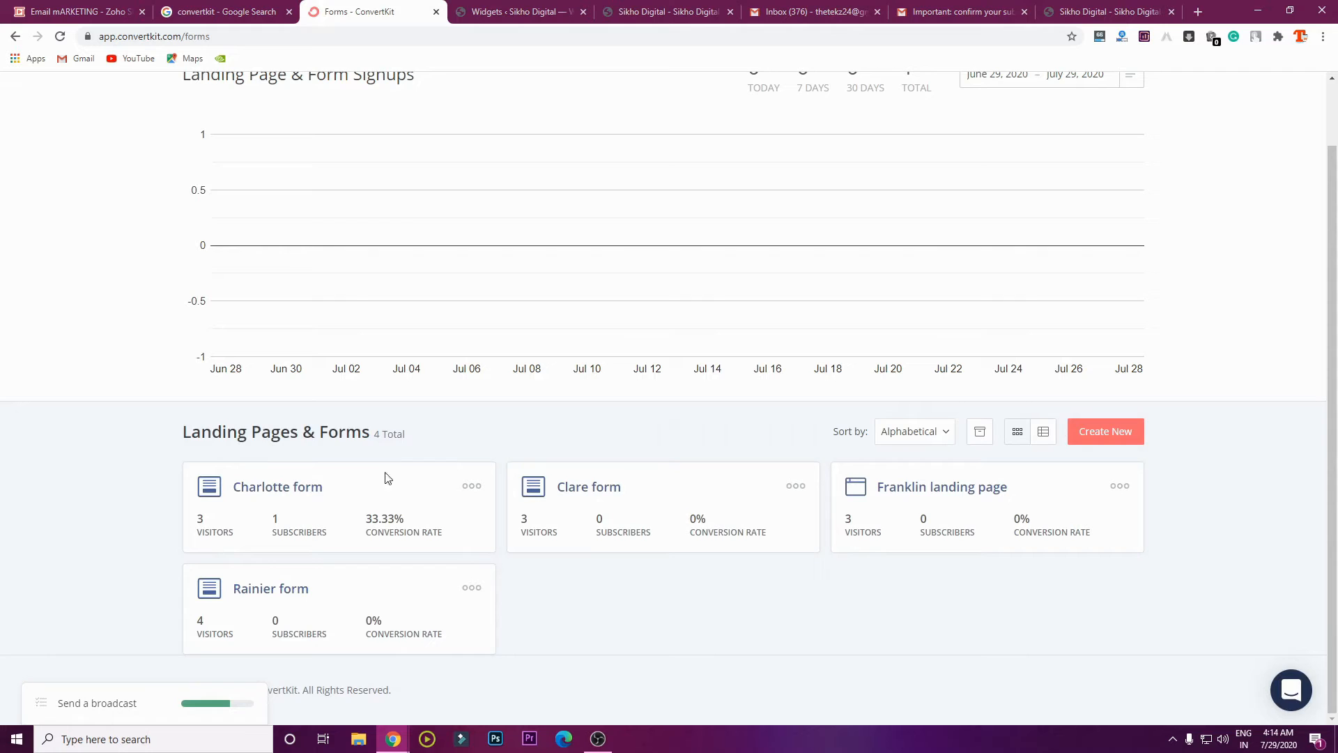
scroll(808, 408, up, 1)
click(309, 557)
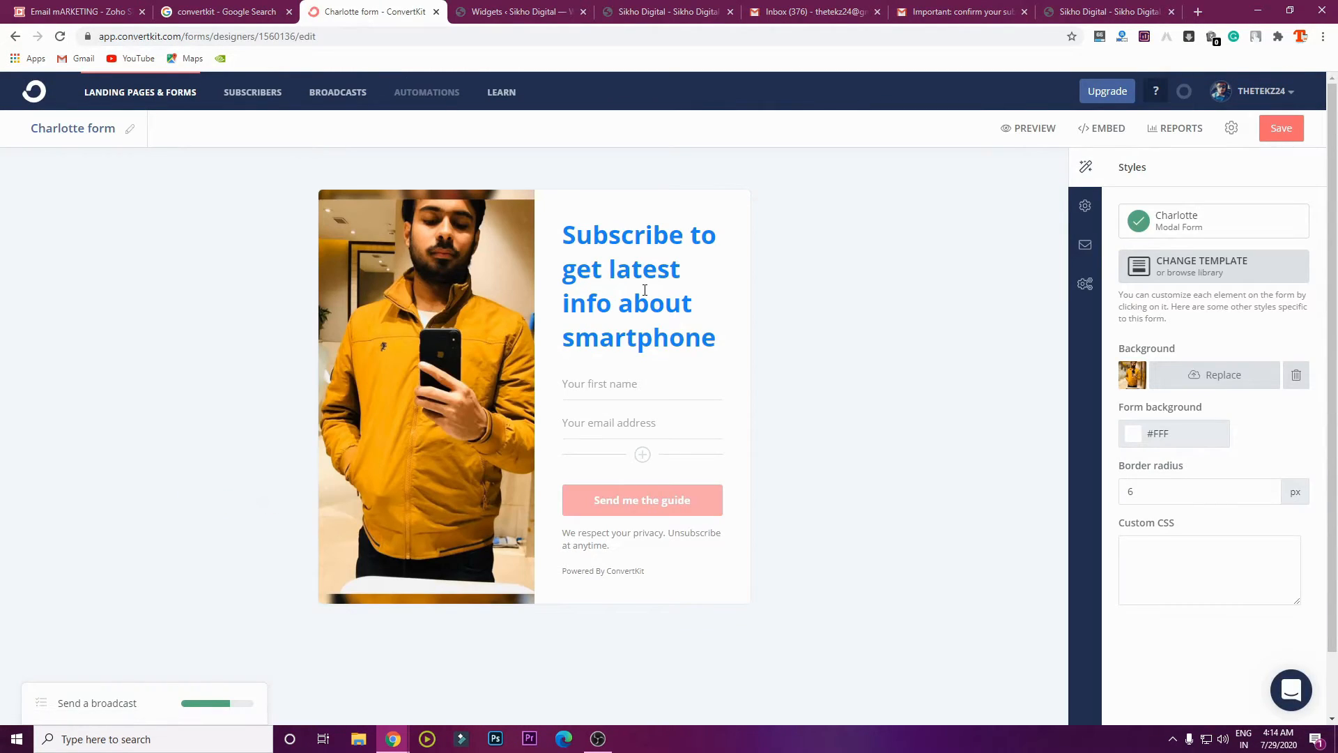
click(685, 298)
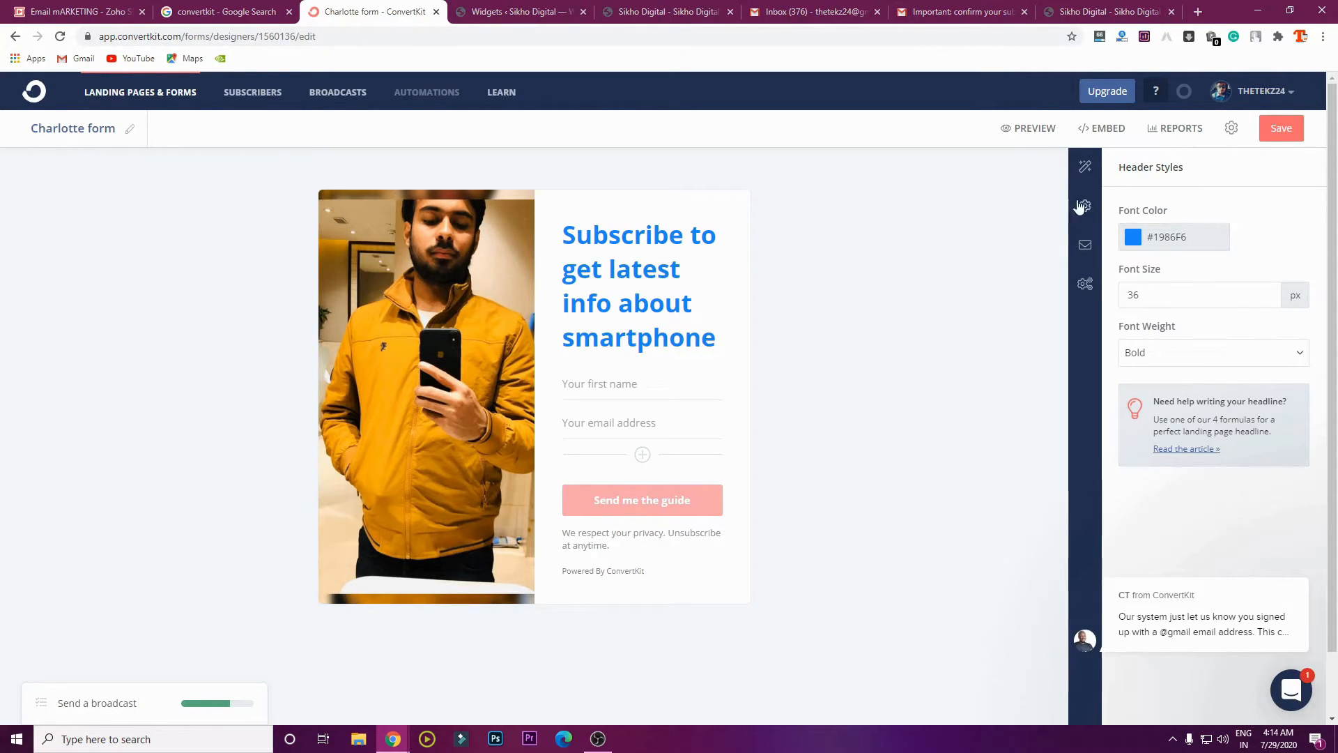
click(1082, 171)
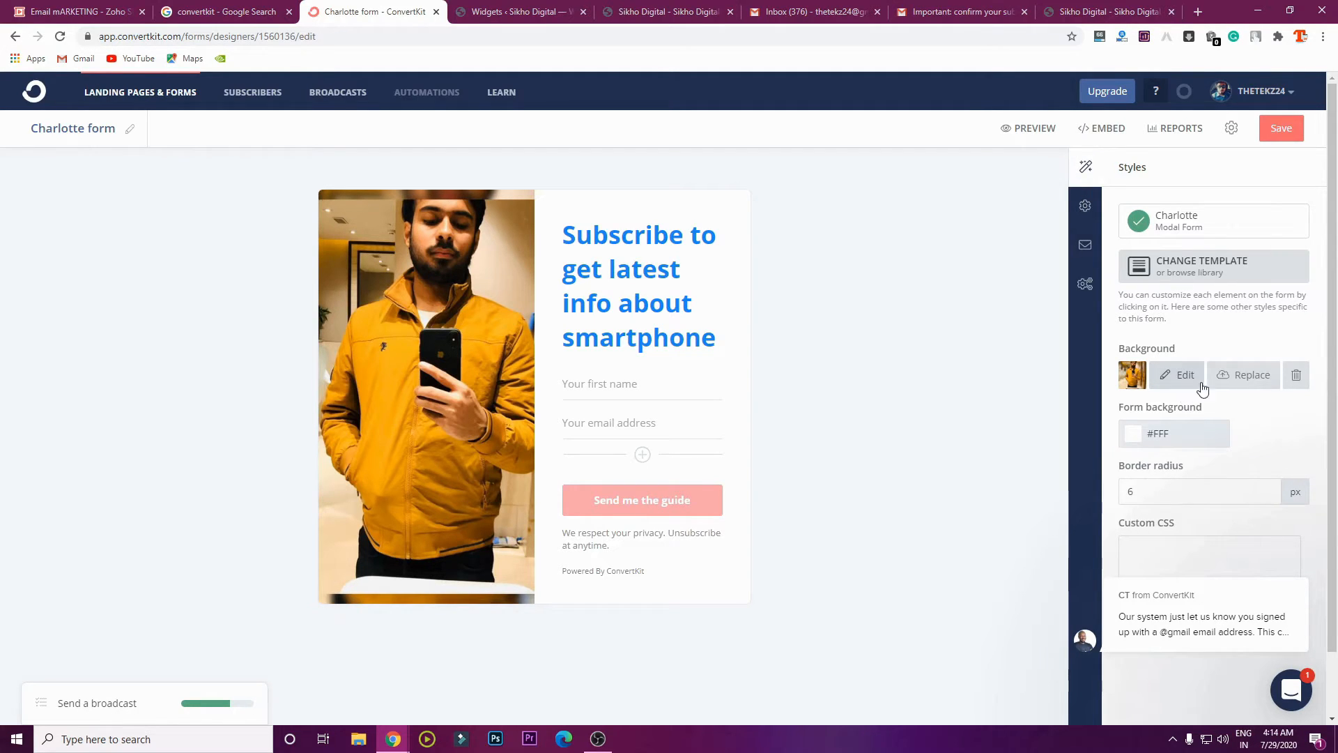
Inspect the form background color picker in the Charlotte form's styles and close it.
click(1133, 435)
drag(1199, 471, 1081, 444)
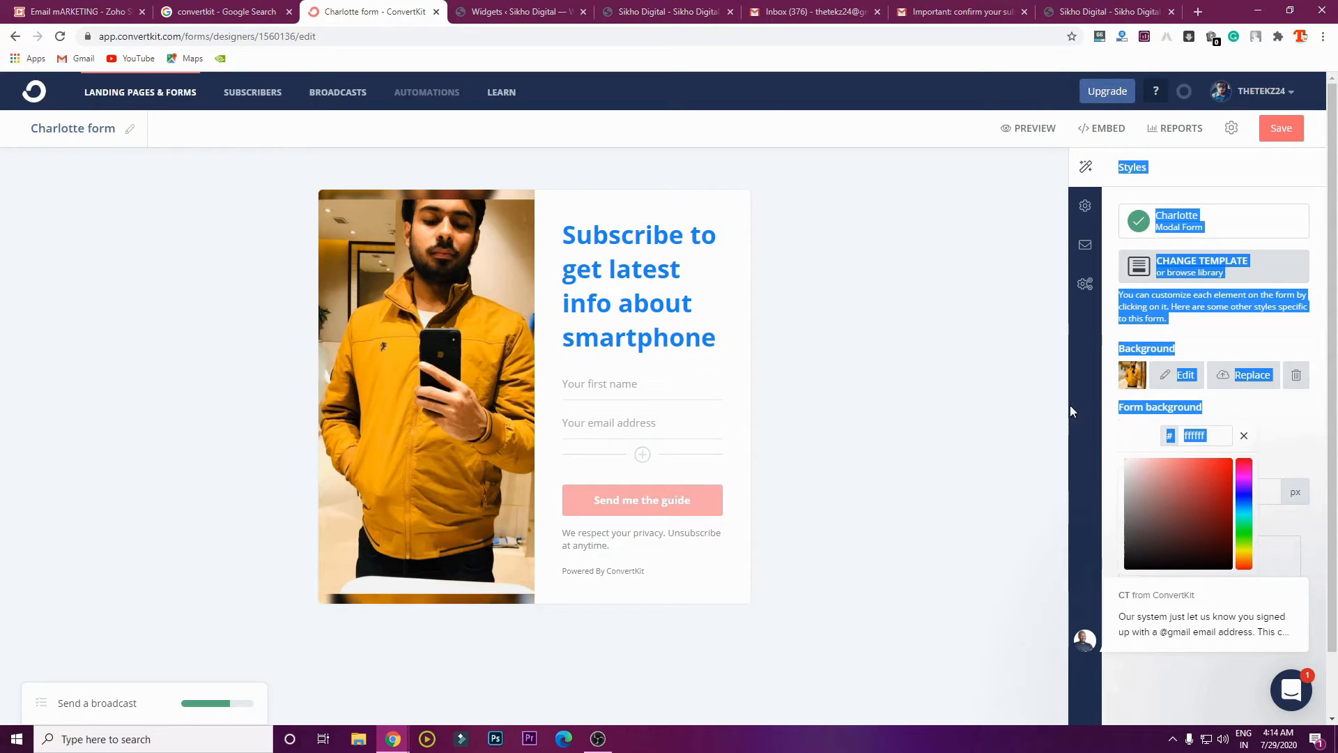
click(1267, 338)
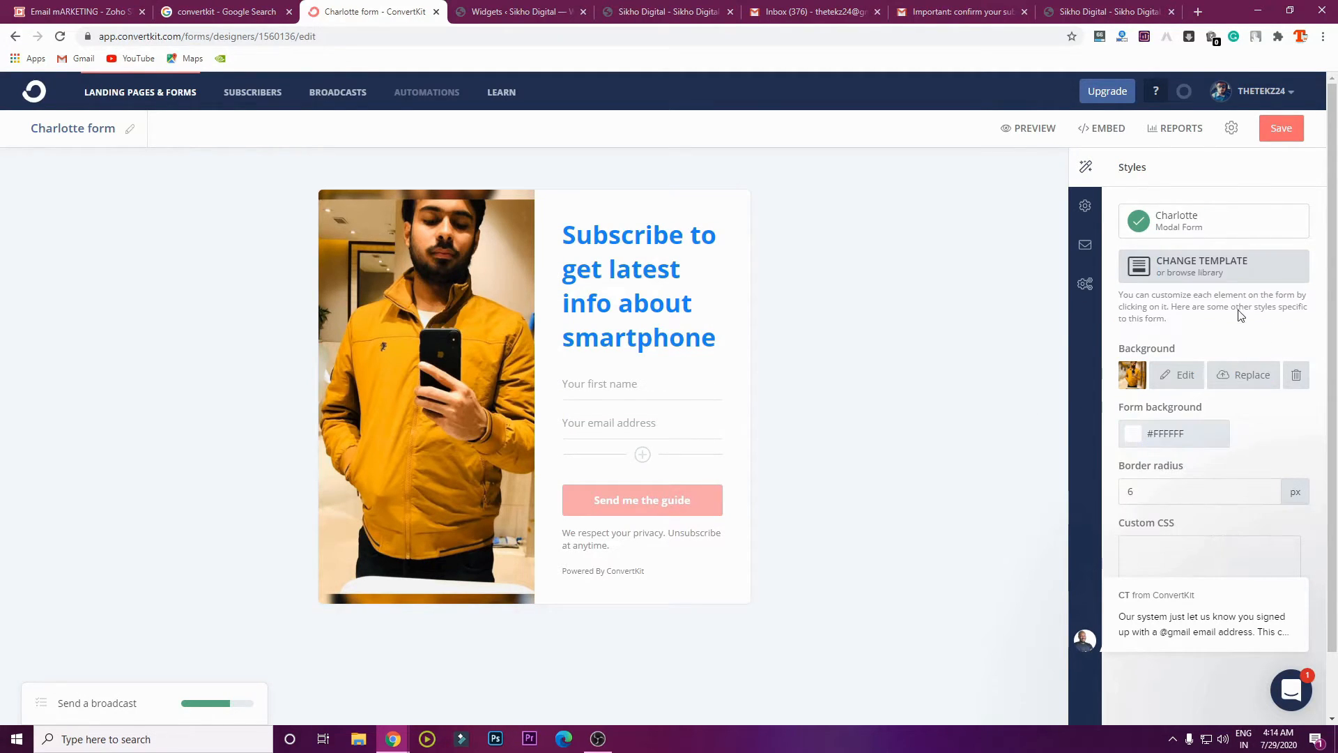
Review the form's incentive email, advanced and general settings, including the success message and display options.
click(1085, 245)
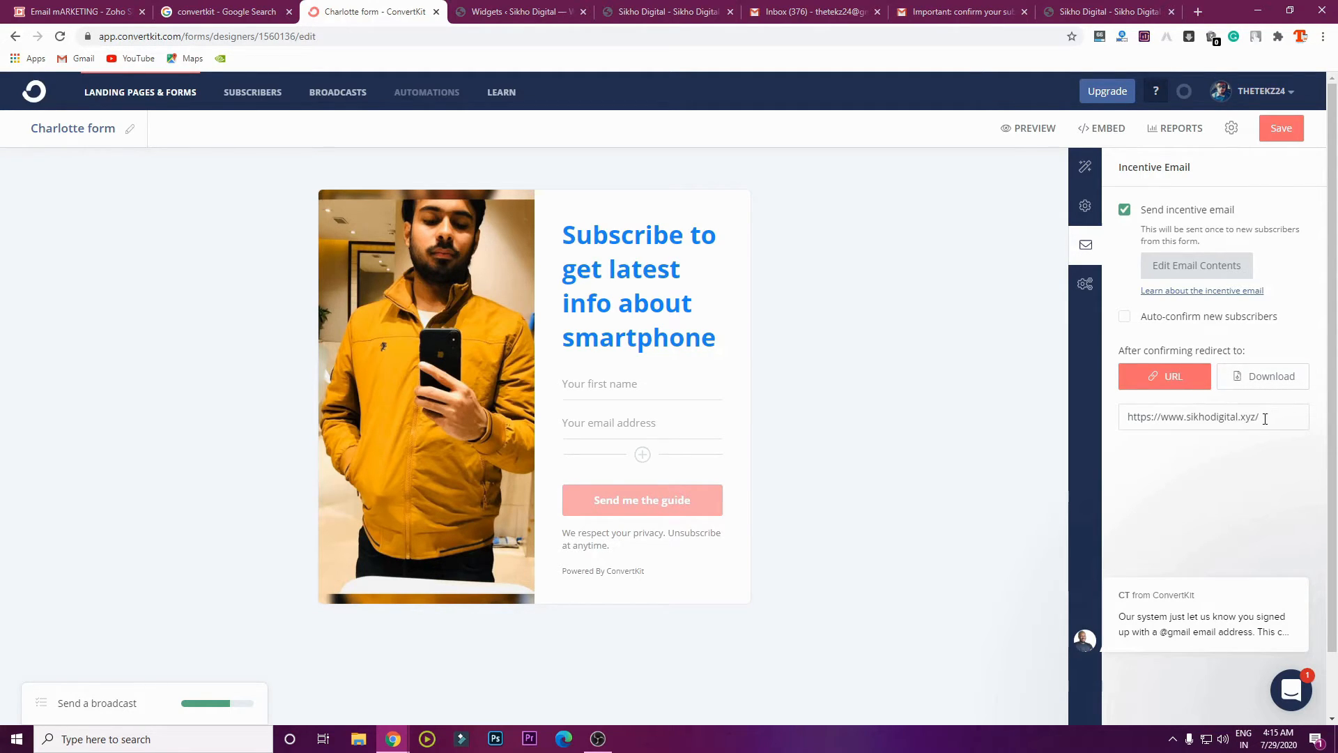
click(1084, 289)
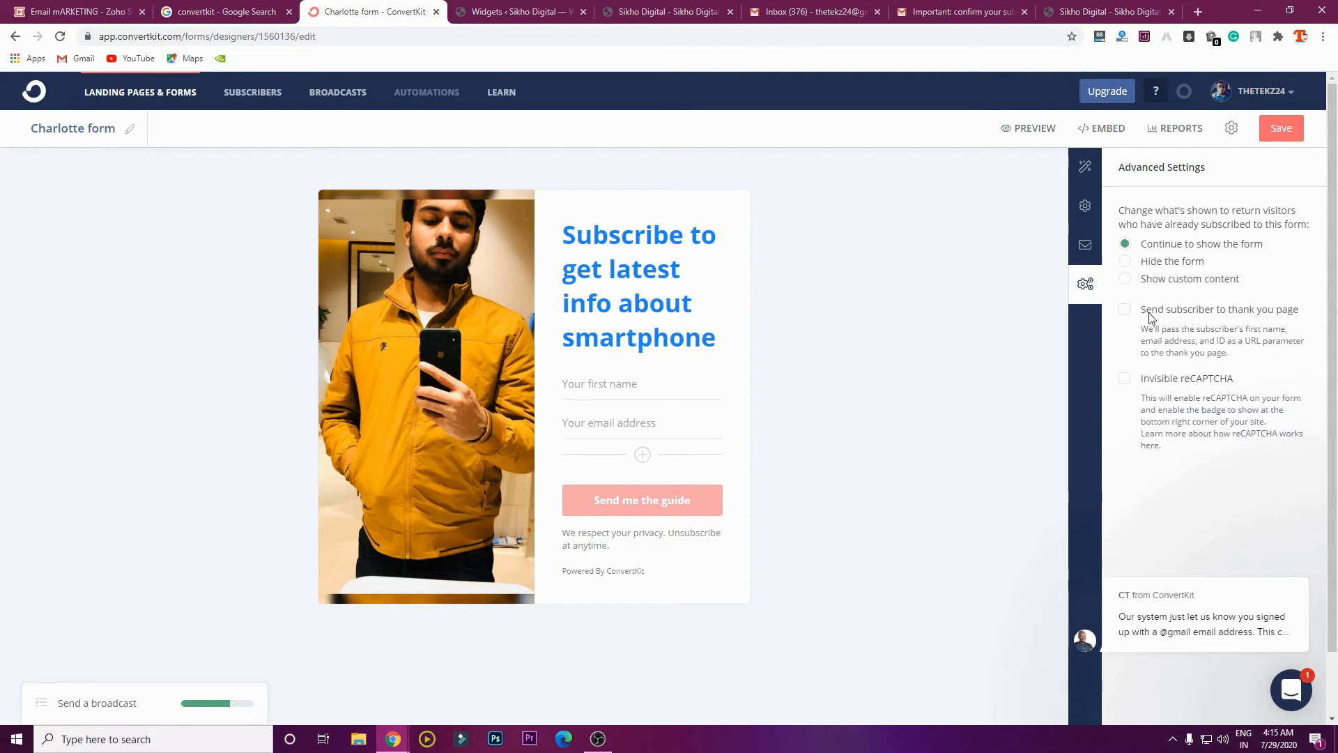
click(1086, 248)
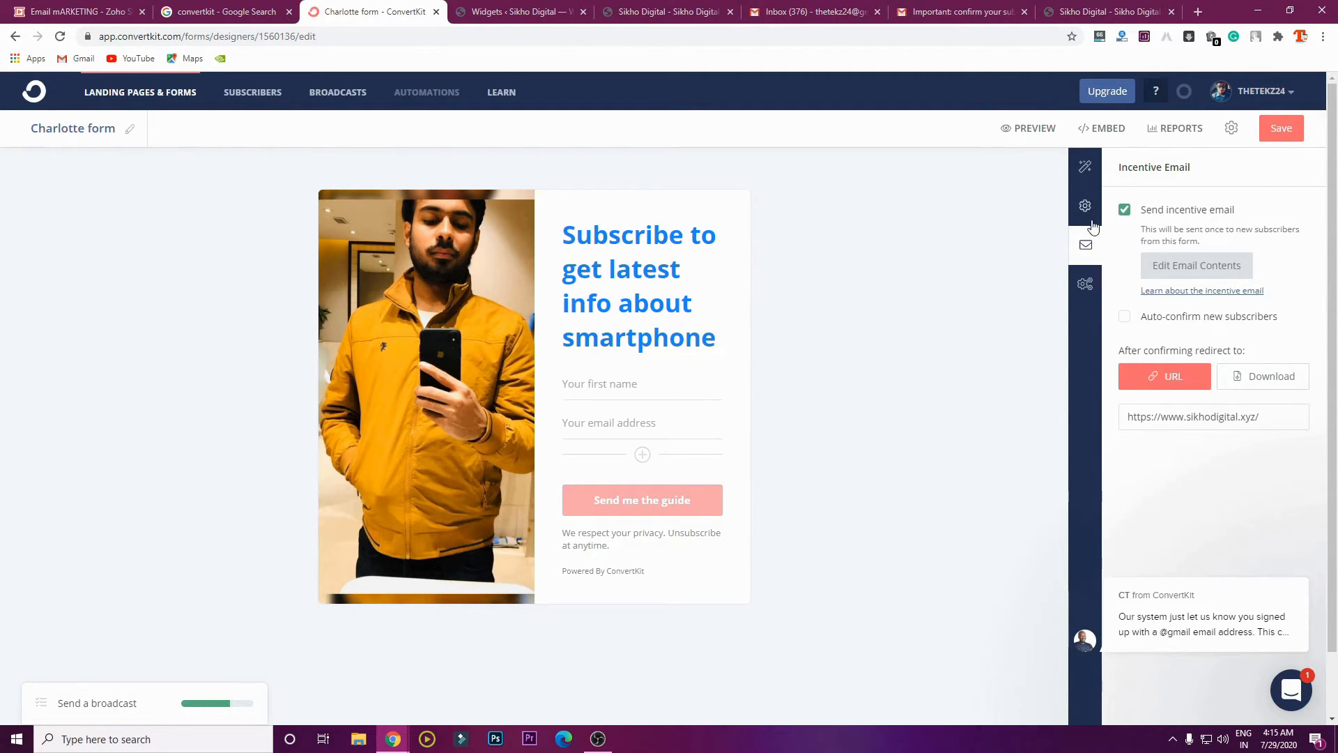
click(1086, 207)
scroll(1201, 419, down, 4)
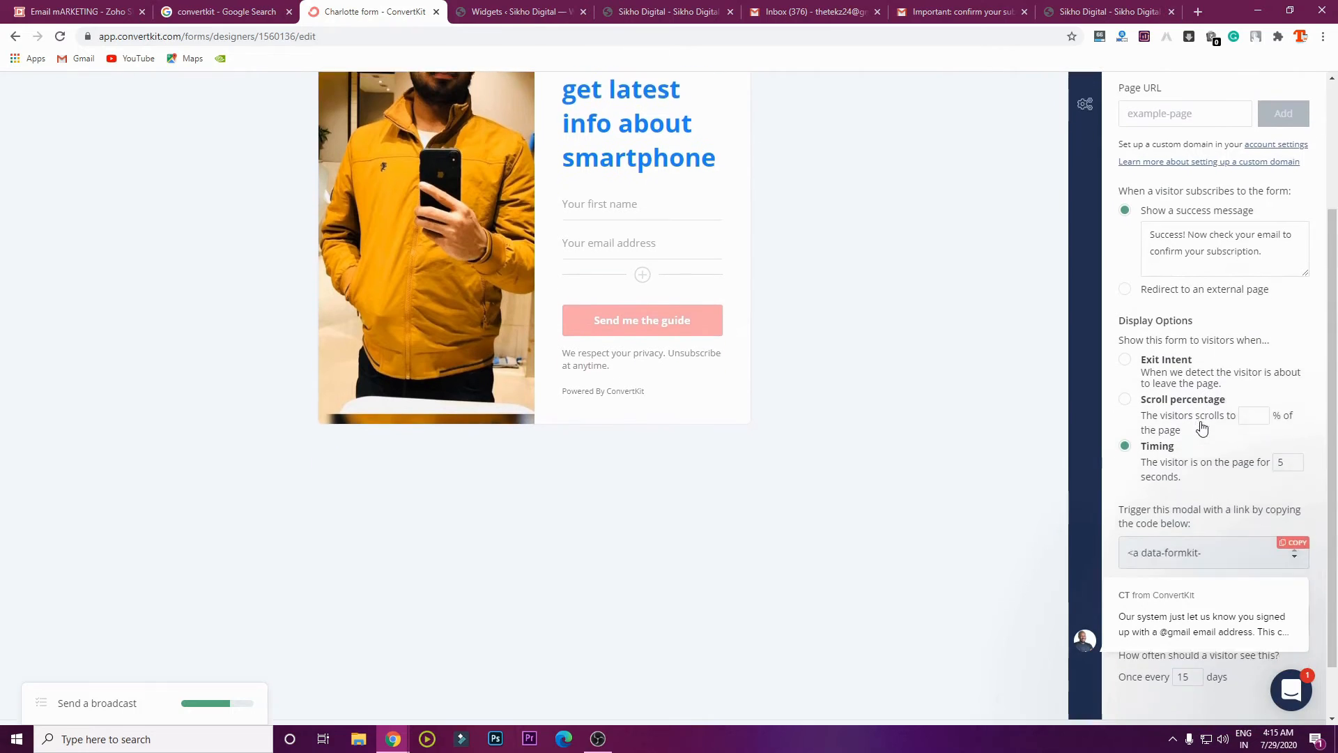
scroll(1249, 442, up, 4)
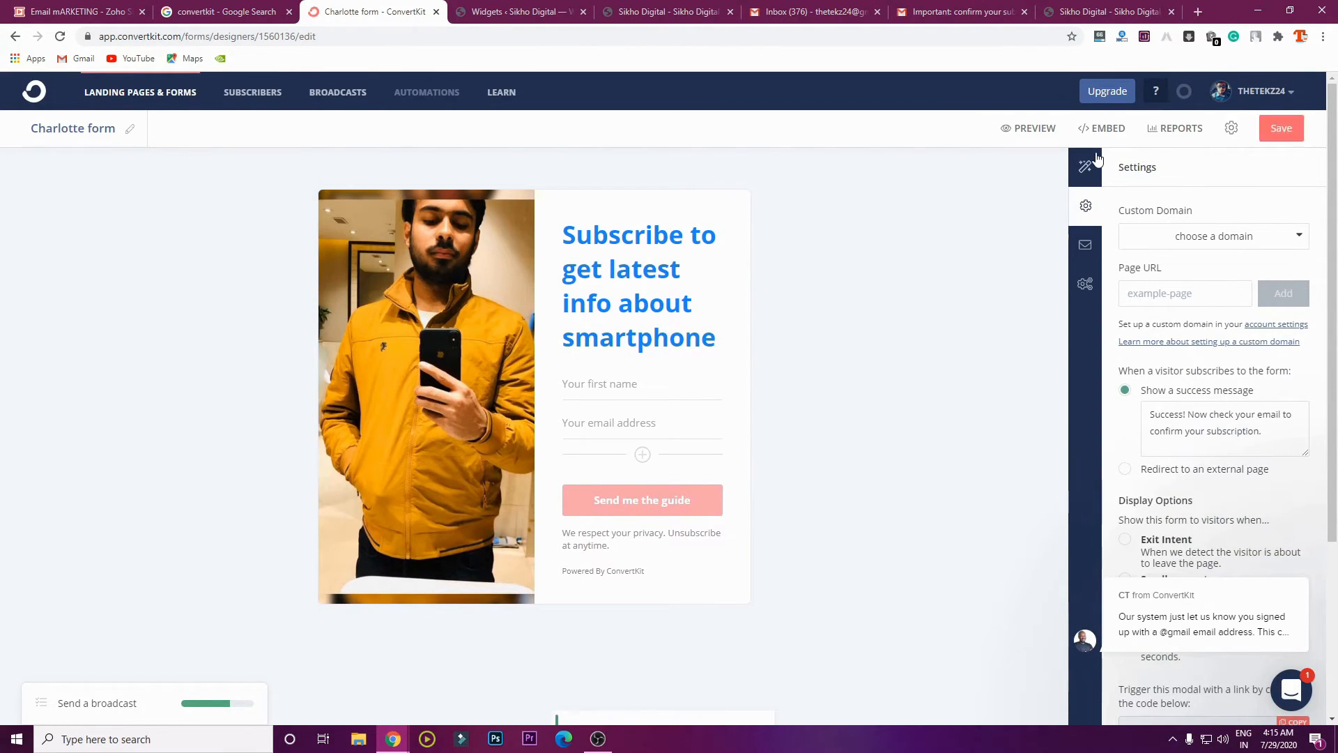
Open the form's embed options and copy the full HTML embed code.
click(1109, 131)
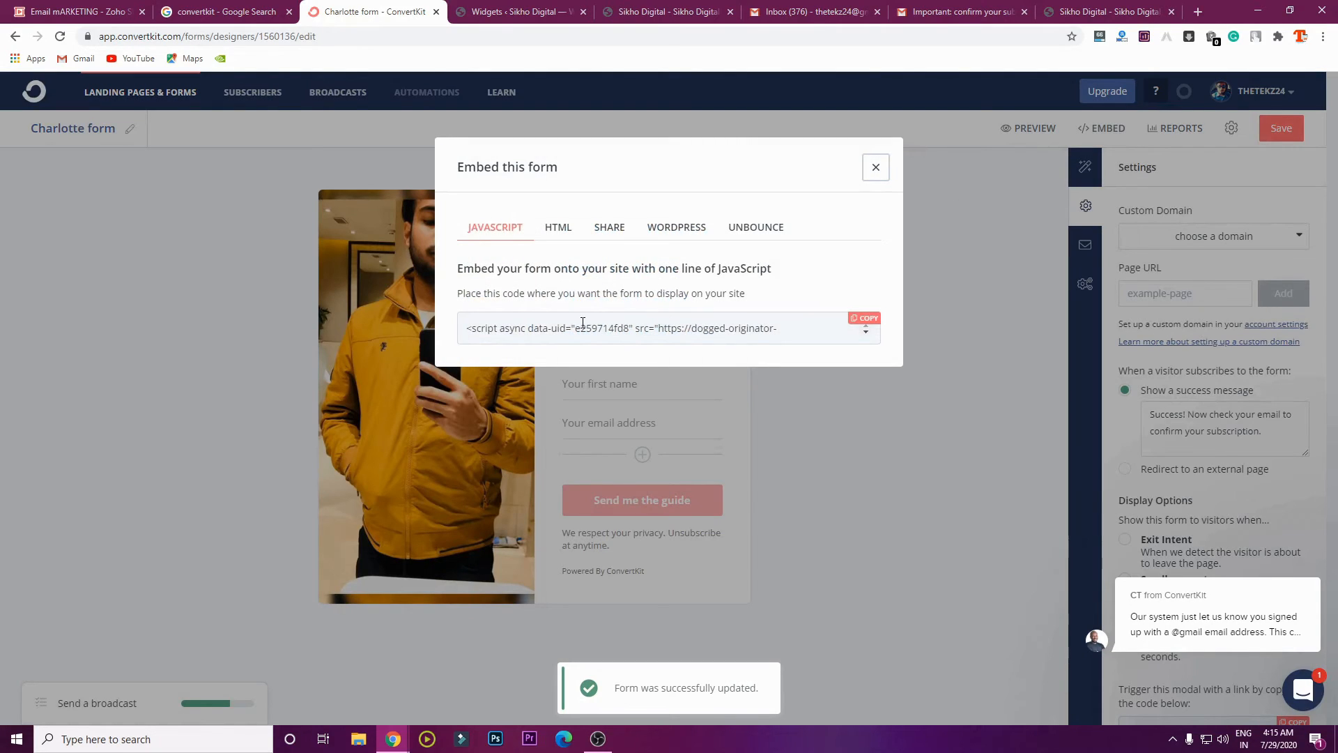
click(564, 233)
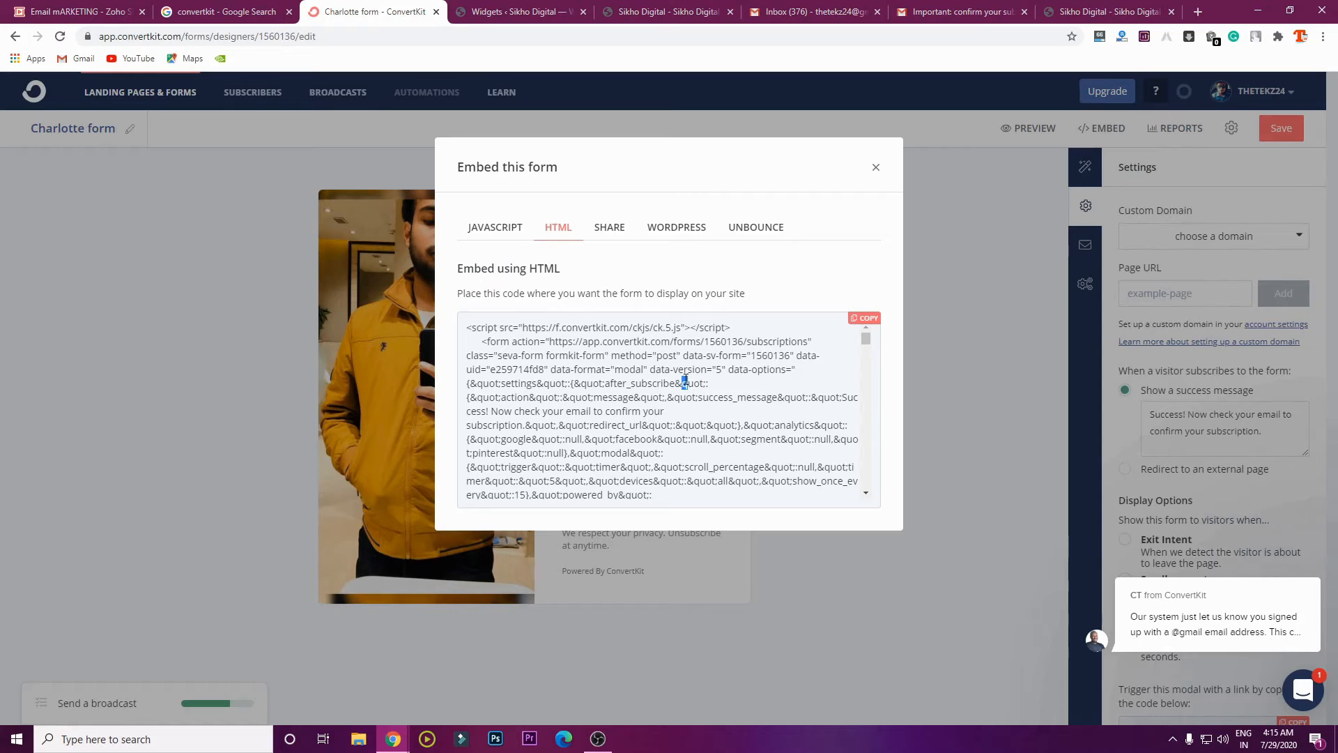
click(665, 361)
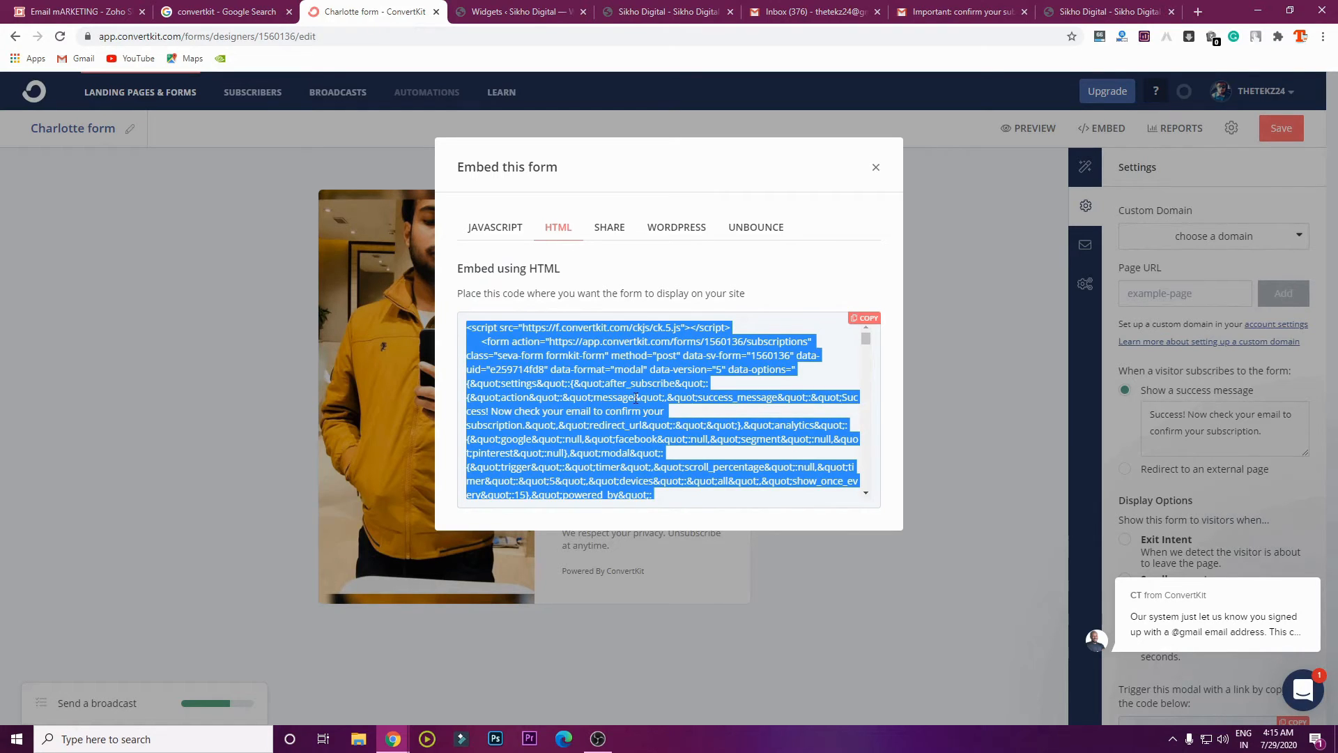
Return to the WordPress widgets page, reload it and add a new Text widget to the Sidebar below the "hello test" widget.
click(488, 12)
click(391, 7)
click(516, 11)
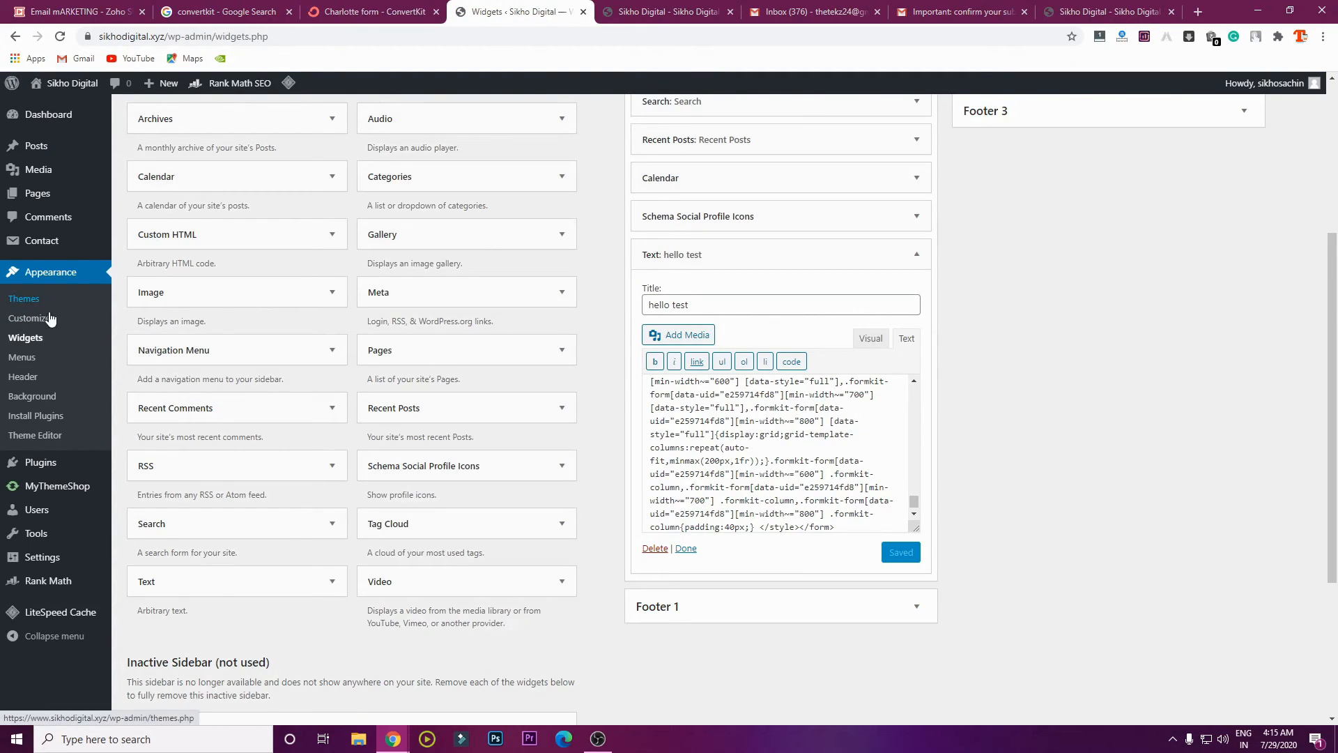
click(35, 340)
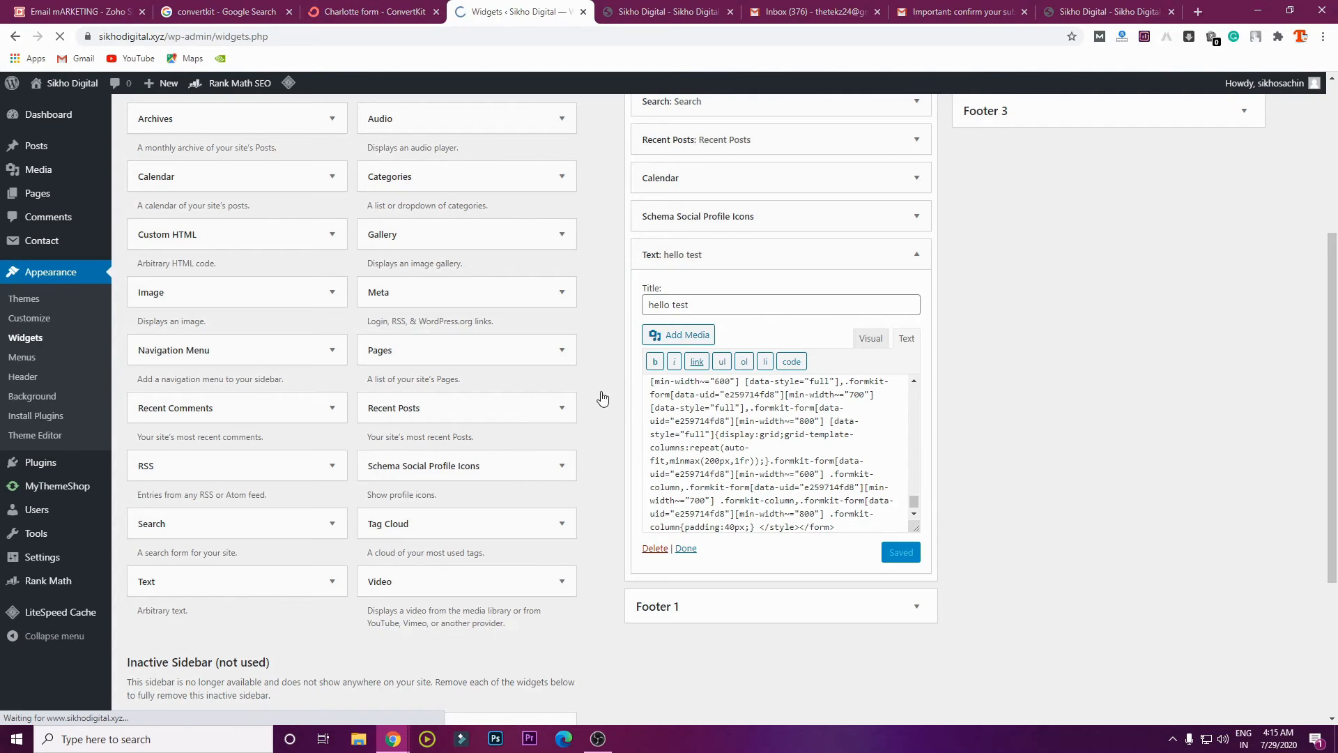
scroll(494, 499, down, 1)
scroll(494, 499, down, 3)
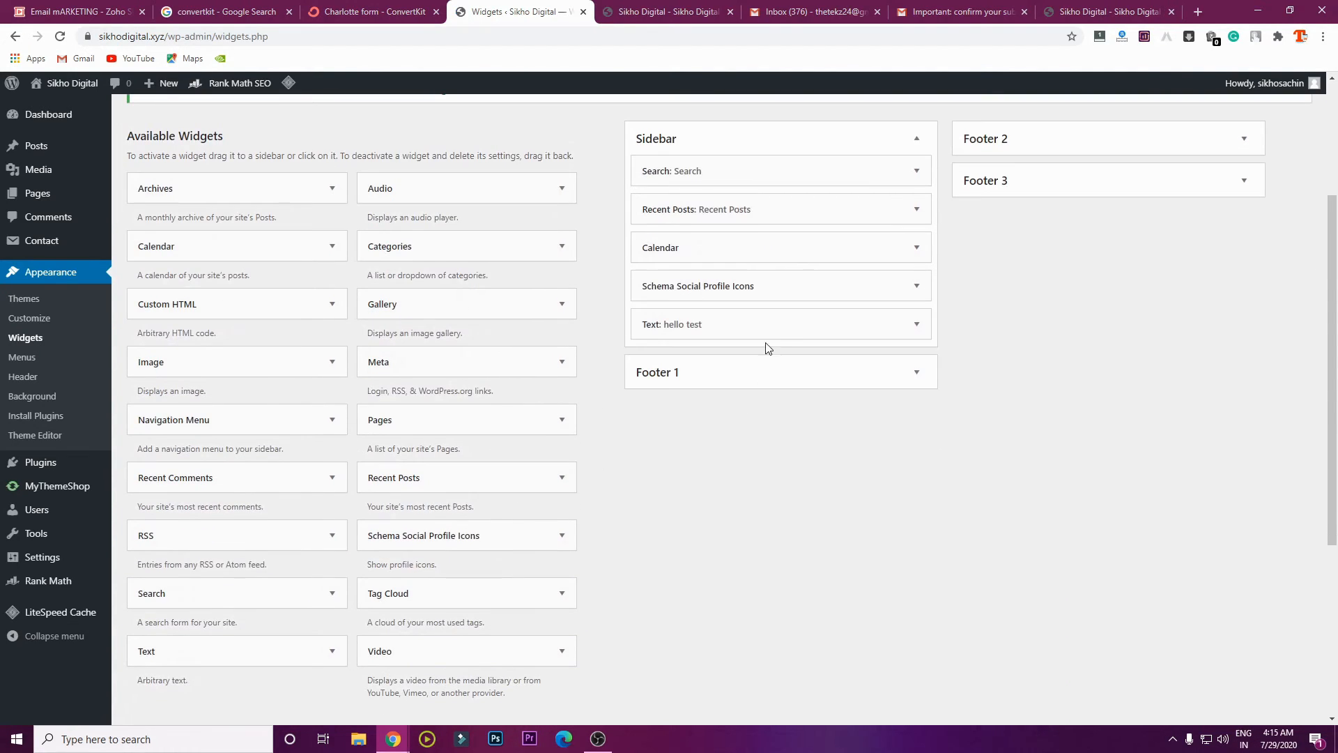
scroll(710, 495, down, 4)
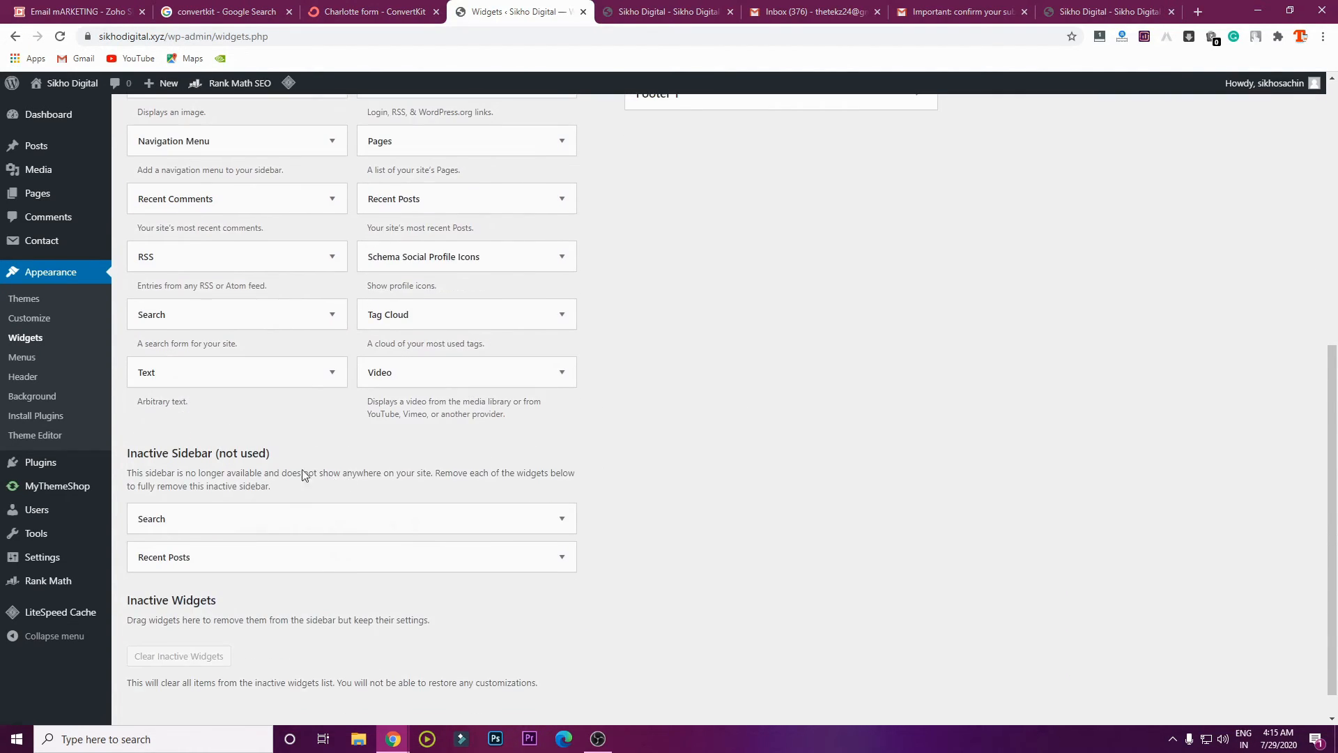
drag(277, 372, 795, 359)
click(907, 447)
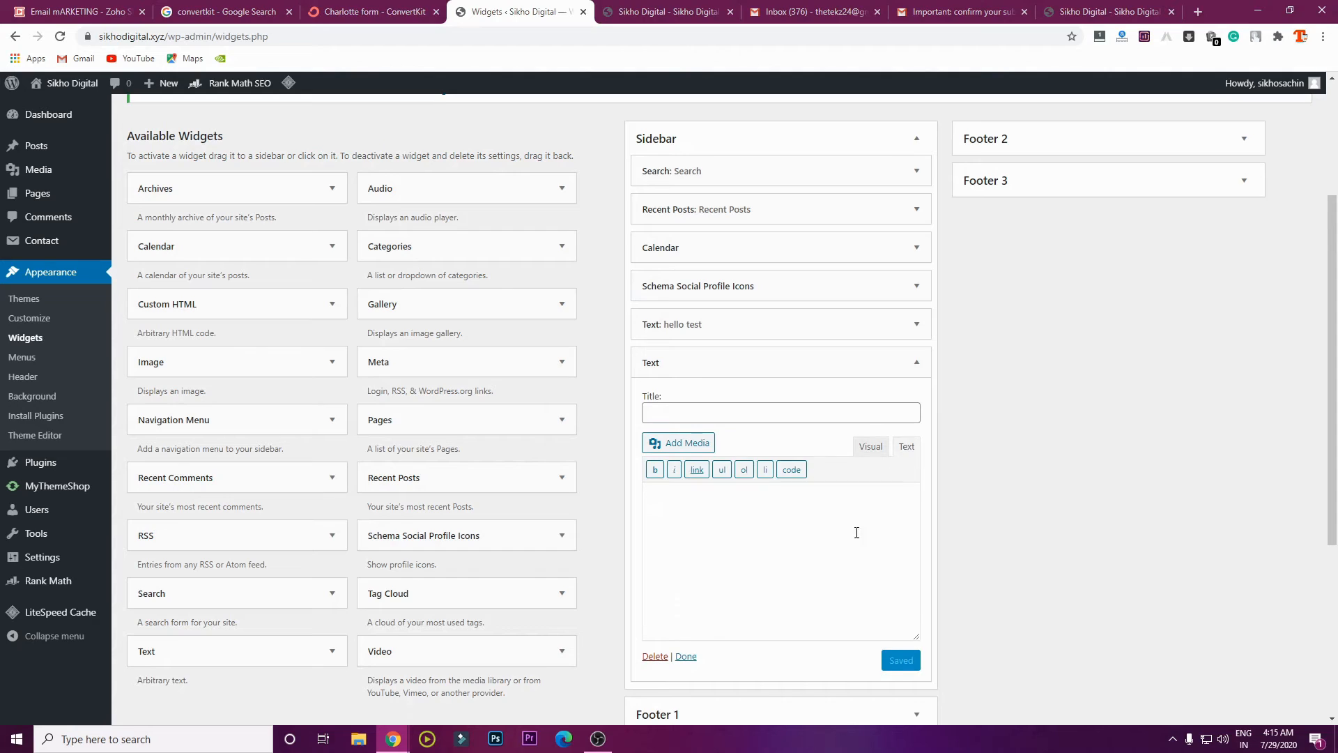
Try pasting the HTML embed code into the new widget's Visual editor, dismiss the notice and clear the content.
click(877, 448)
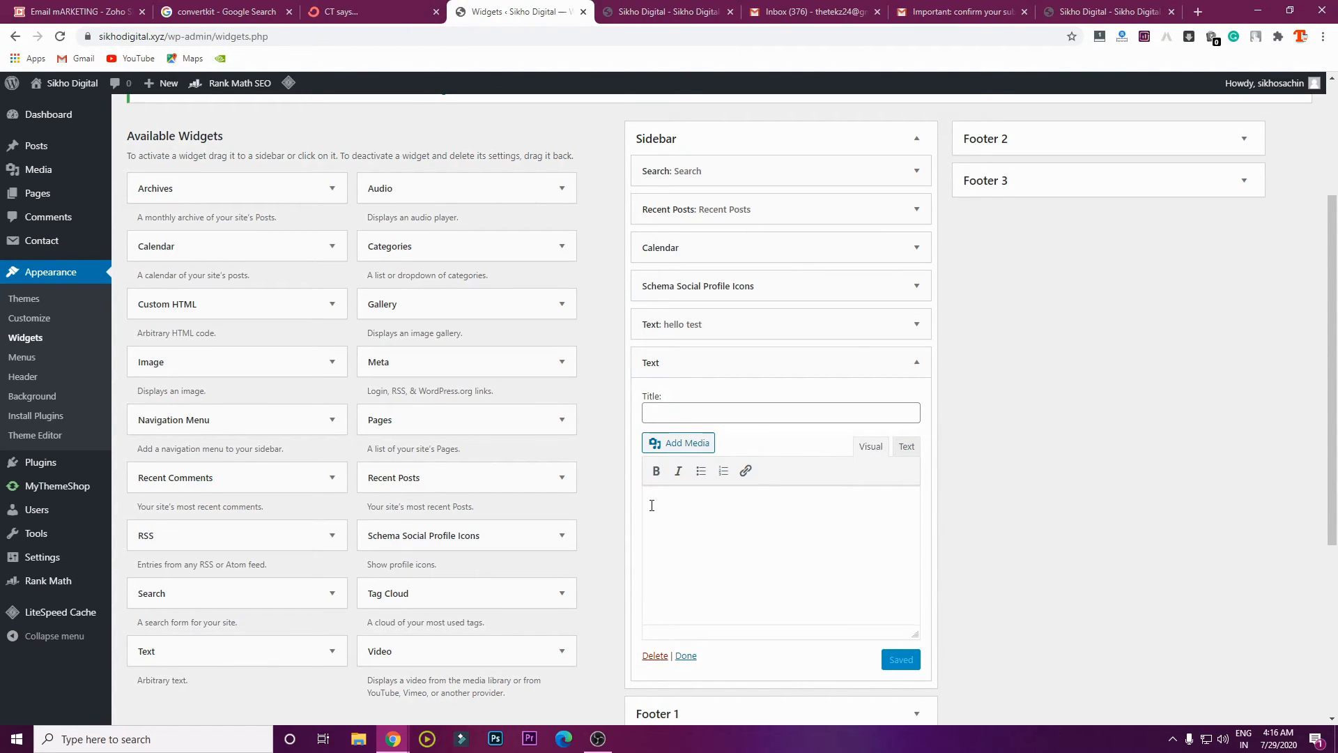
key(ctrl+v)
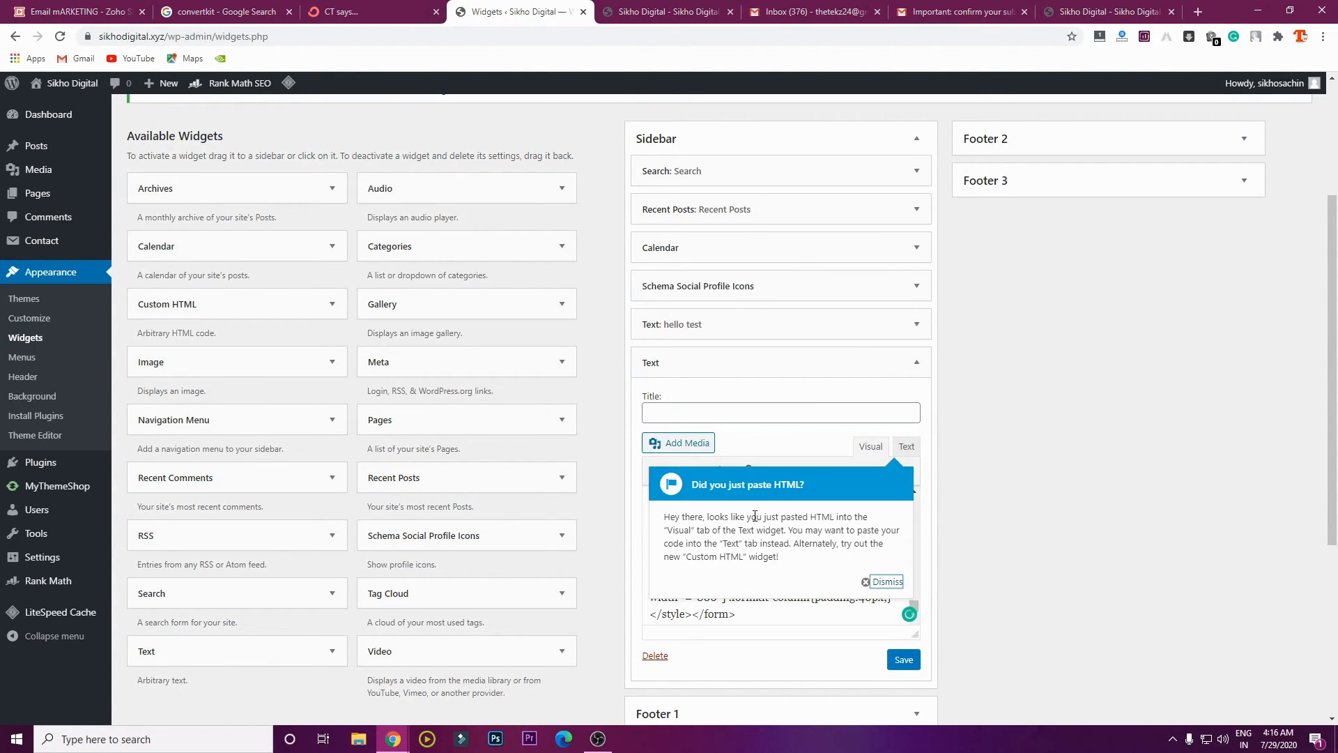
click(884, 581)
key(ctrl+a)
key(BackSpace)
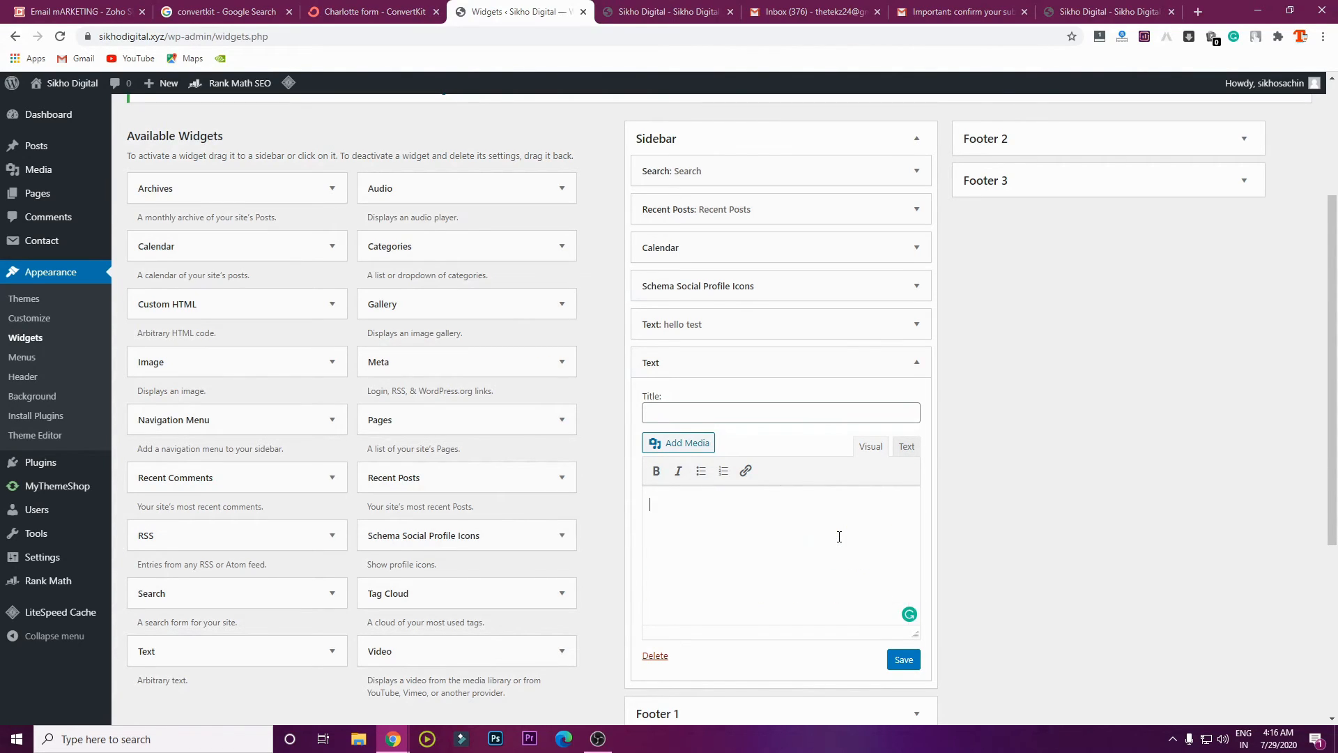
Paste the form's HTML embed code into the new widget's Text editor.
click(903, 448)
click(762, 499)
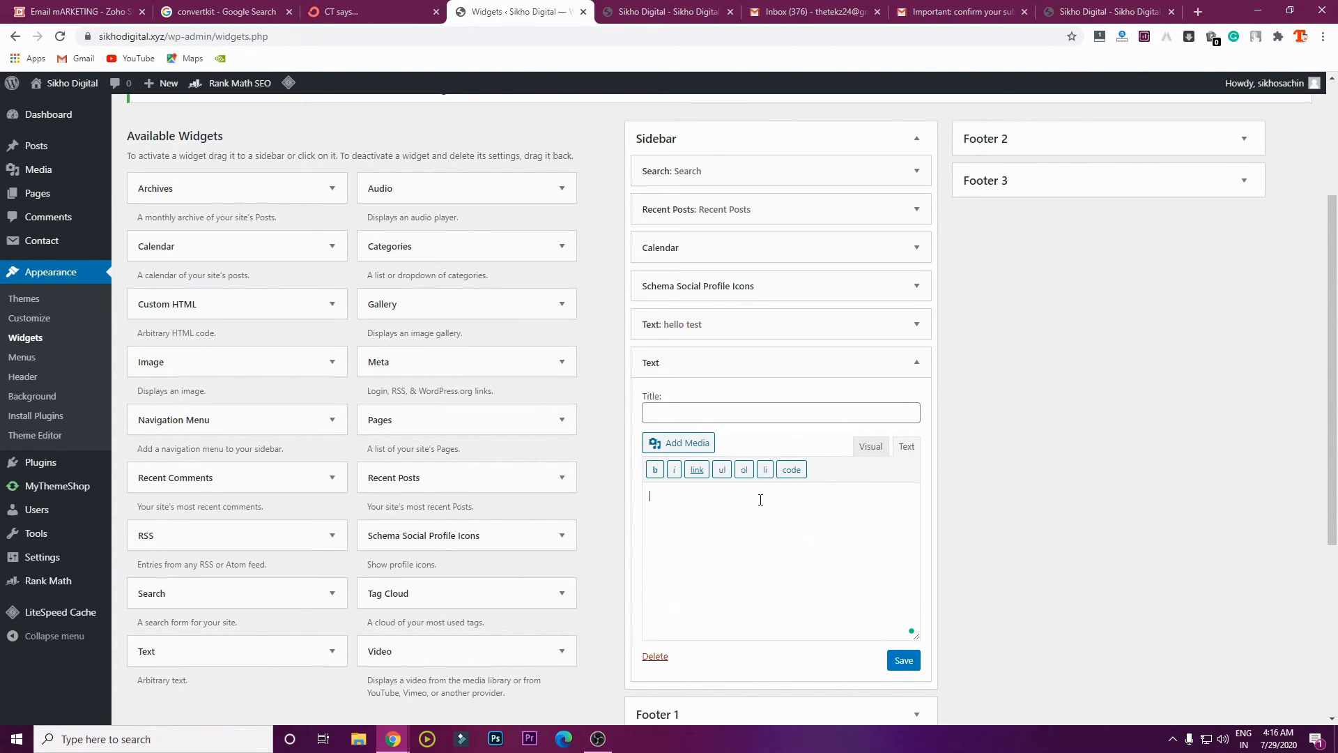
key(ctrl+v)
Delete the new untitled Text widget from the Sidebar.
click(917, 363)
click(918, 363)
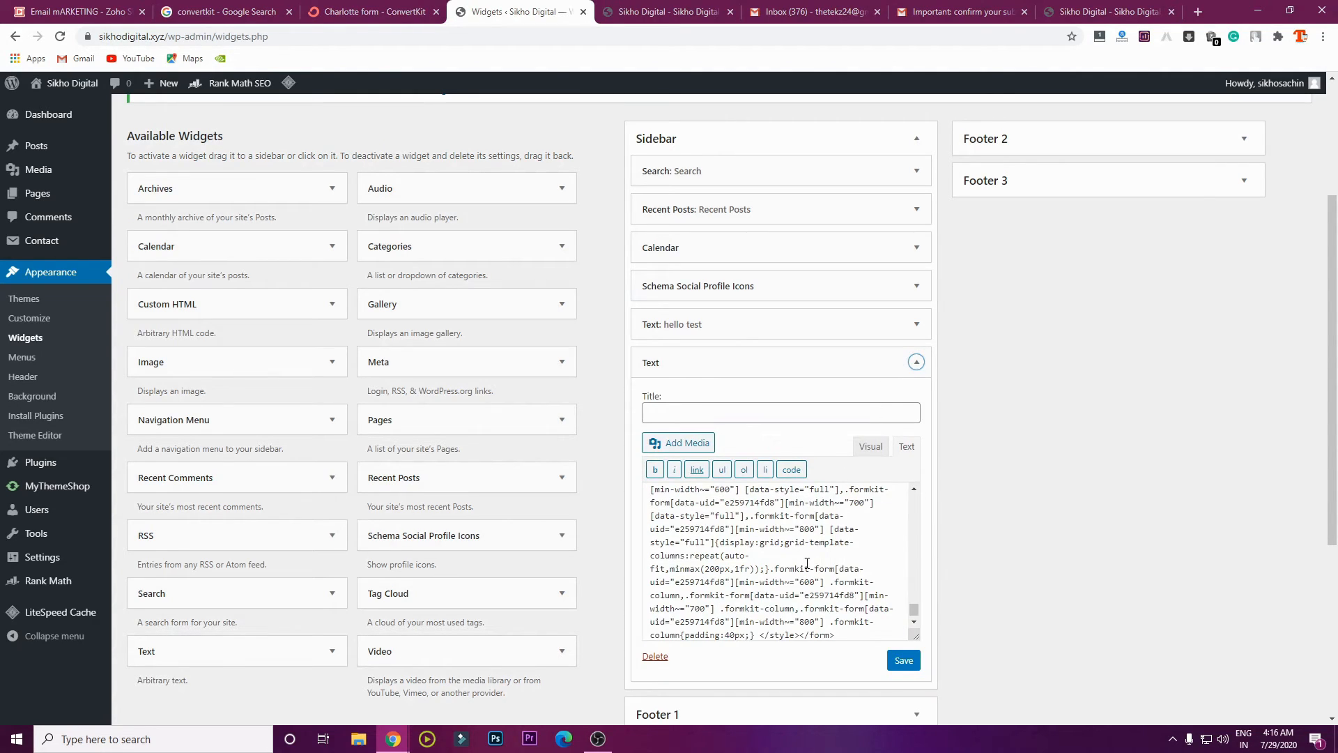
click(655, 656)
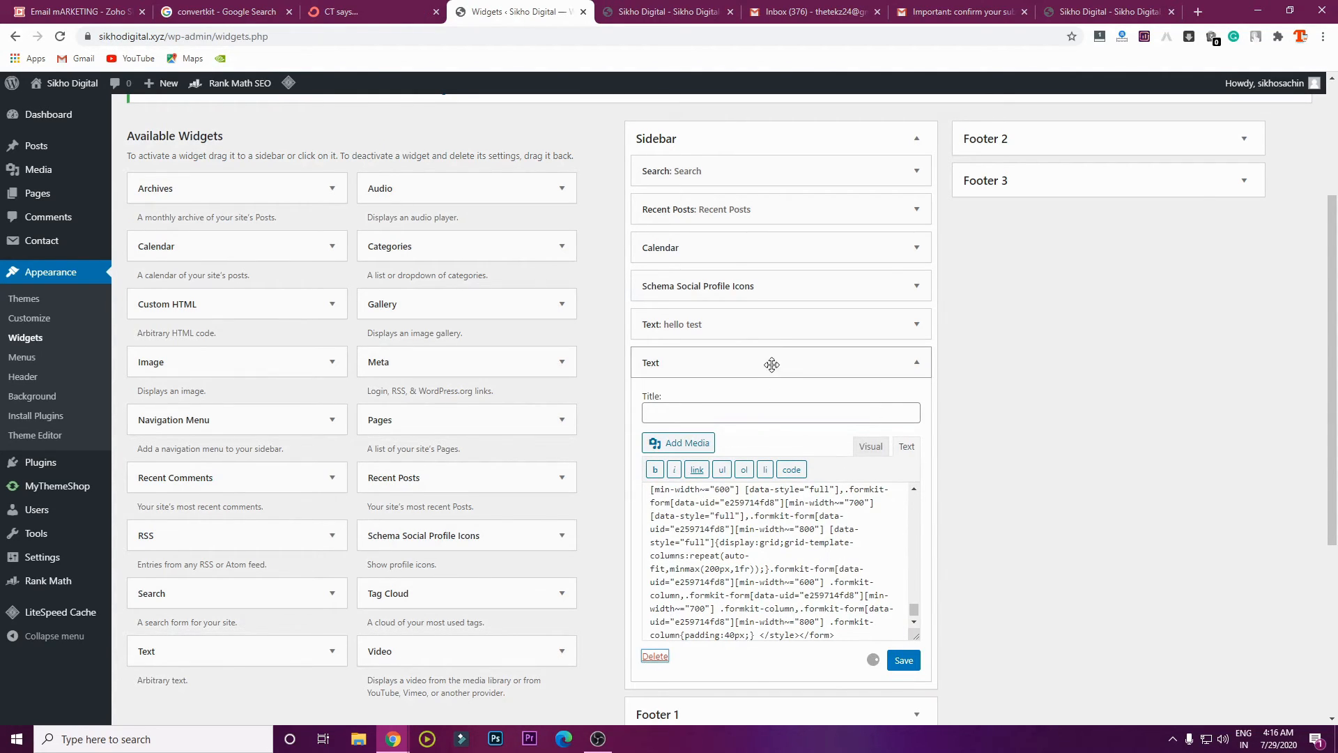
Expand the "hello test" text widget and examine its embedded form content in the Visual view.
click(908, 328)
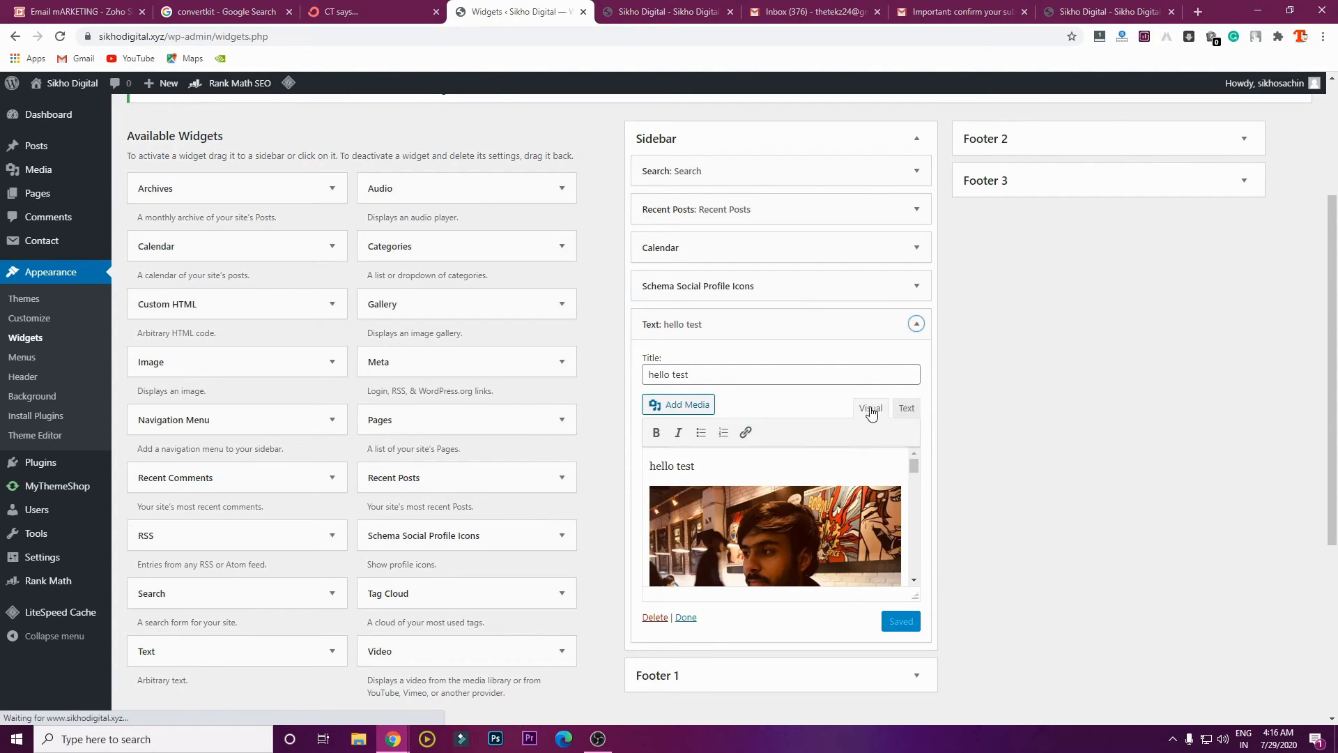
click(900, 411)
click(871, 409)
scroll(815, 532, down, 5)
scroll(815, 532, up, 1)
scroll(815, 532, down, 1)
scroll(813, 532, up, 3)
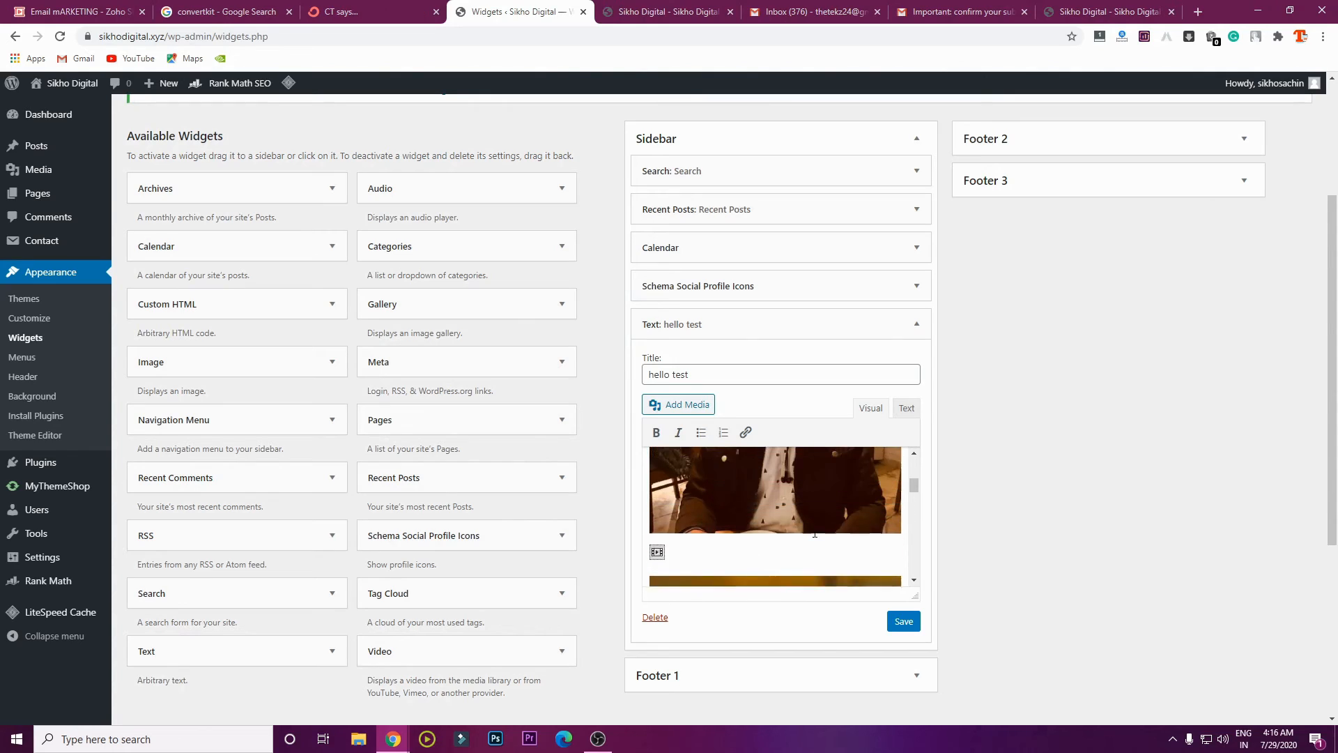
scroll(742, 545, down, 2)
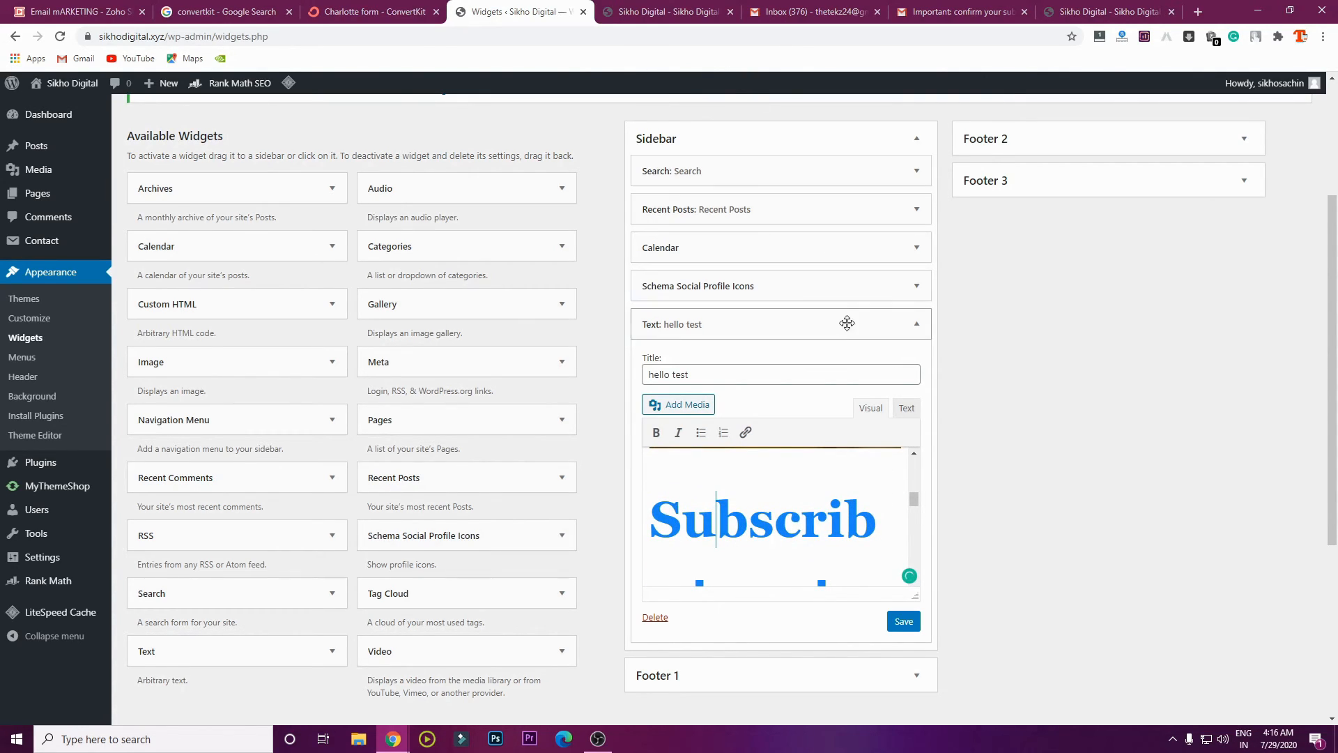
Look at the live site and the ConvertKit embed code, and return to the WordPress widgets page.
click(1108, 11)
click(667, 7)
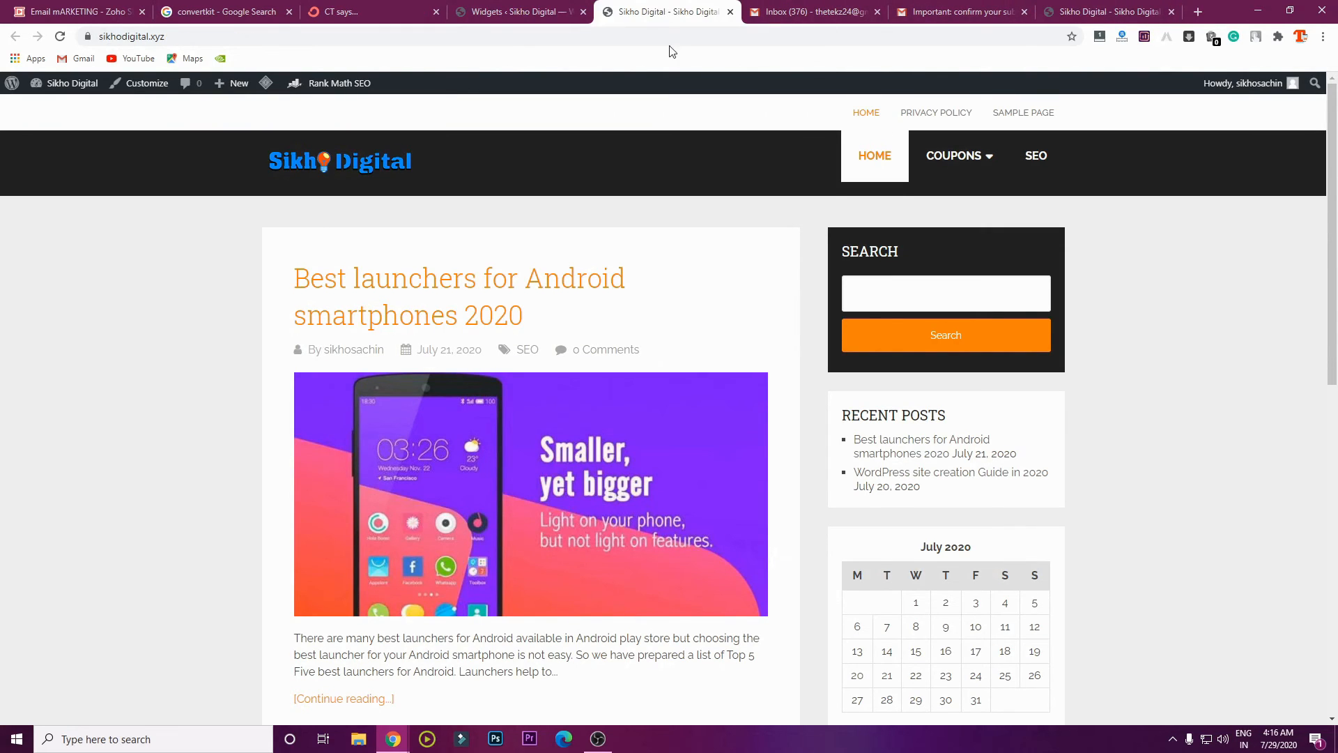
click(376, 11)
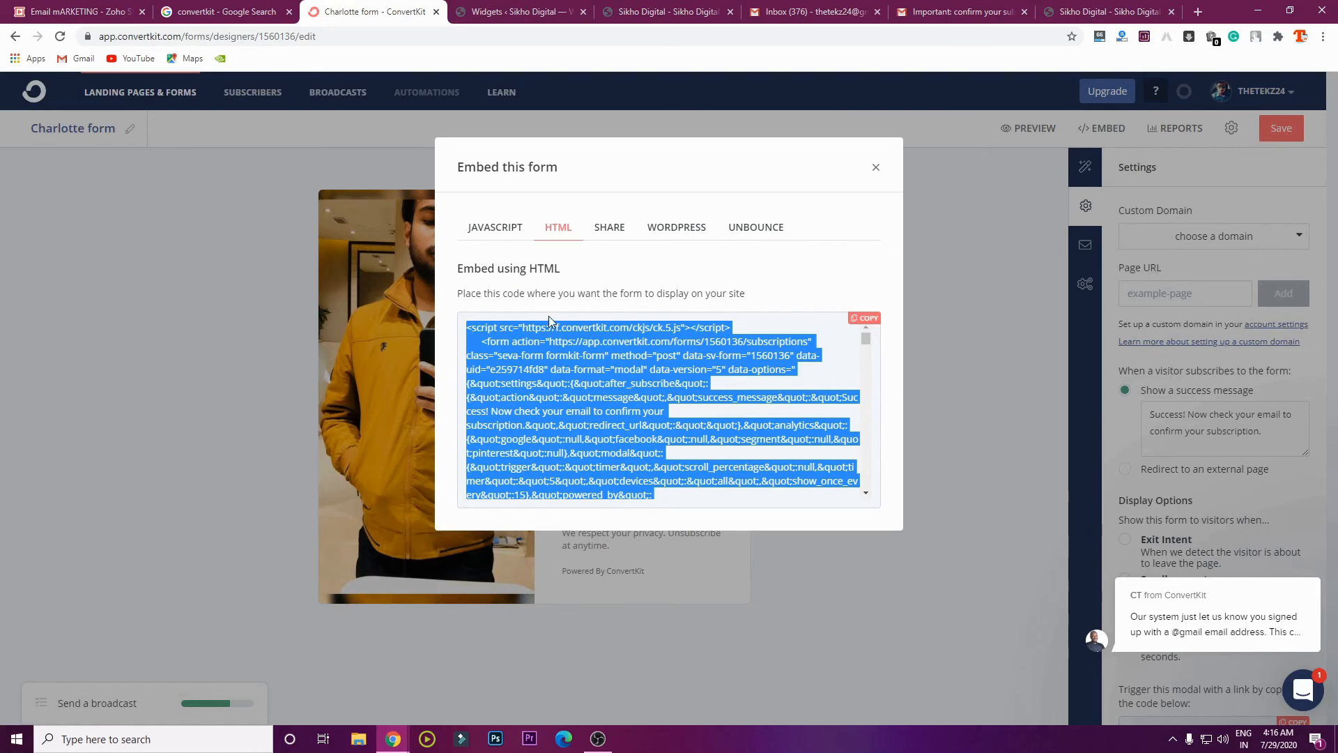
click(704, 11)
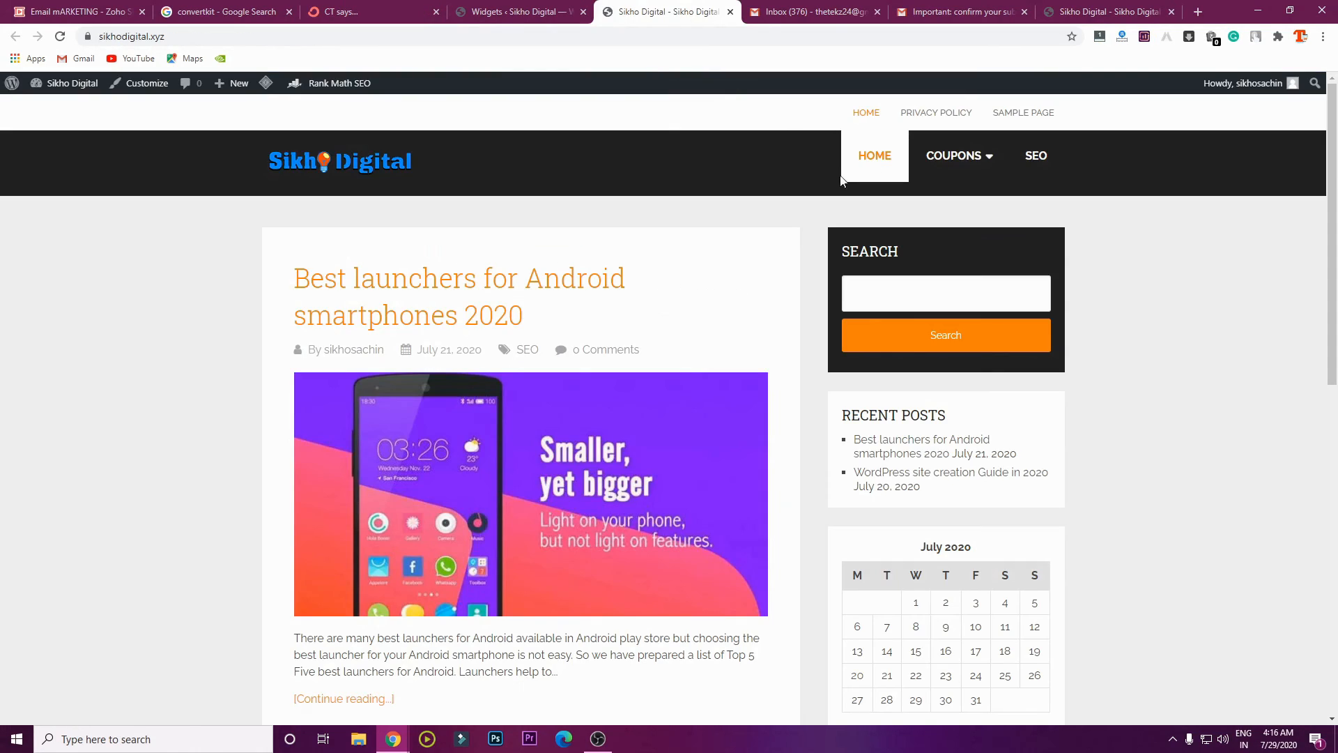
click(809, 11)
click(525, 8)
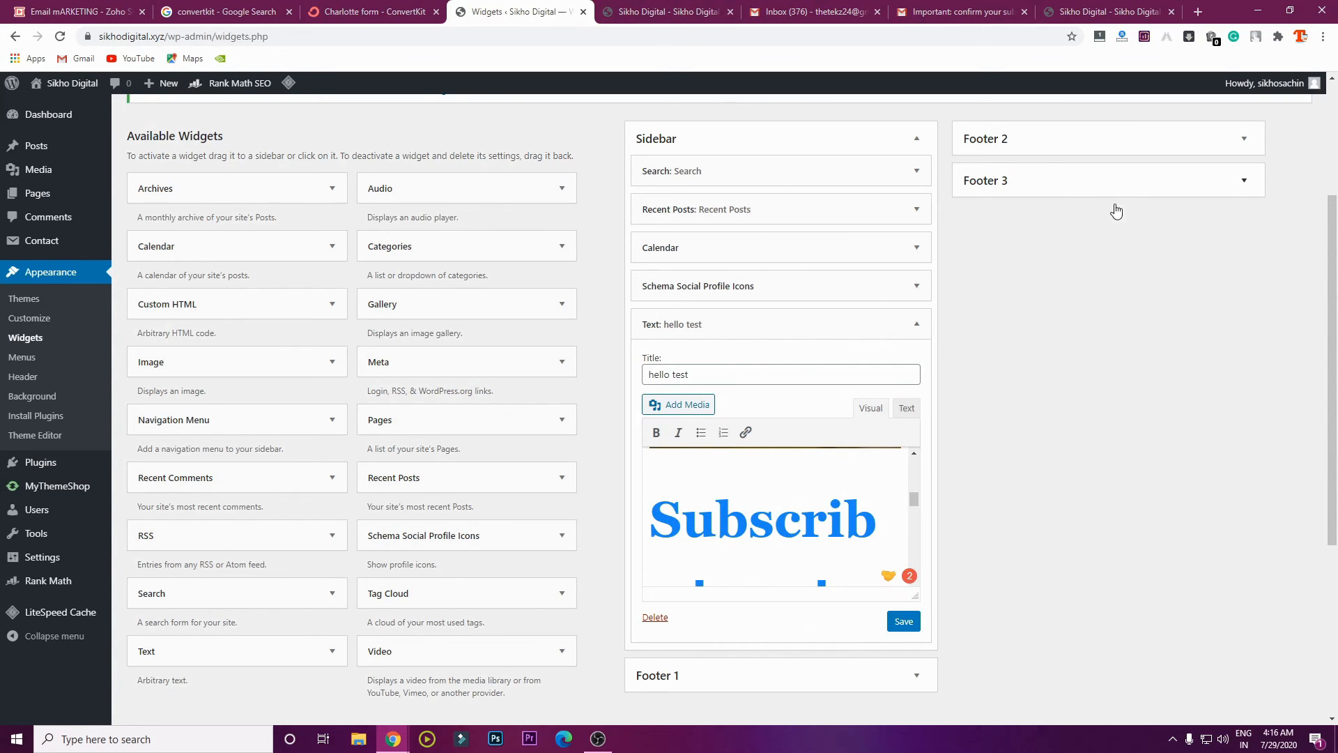
Review the "hello test" widget's embed code in the Text view and save the widget.
click(905, 409)
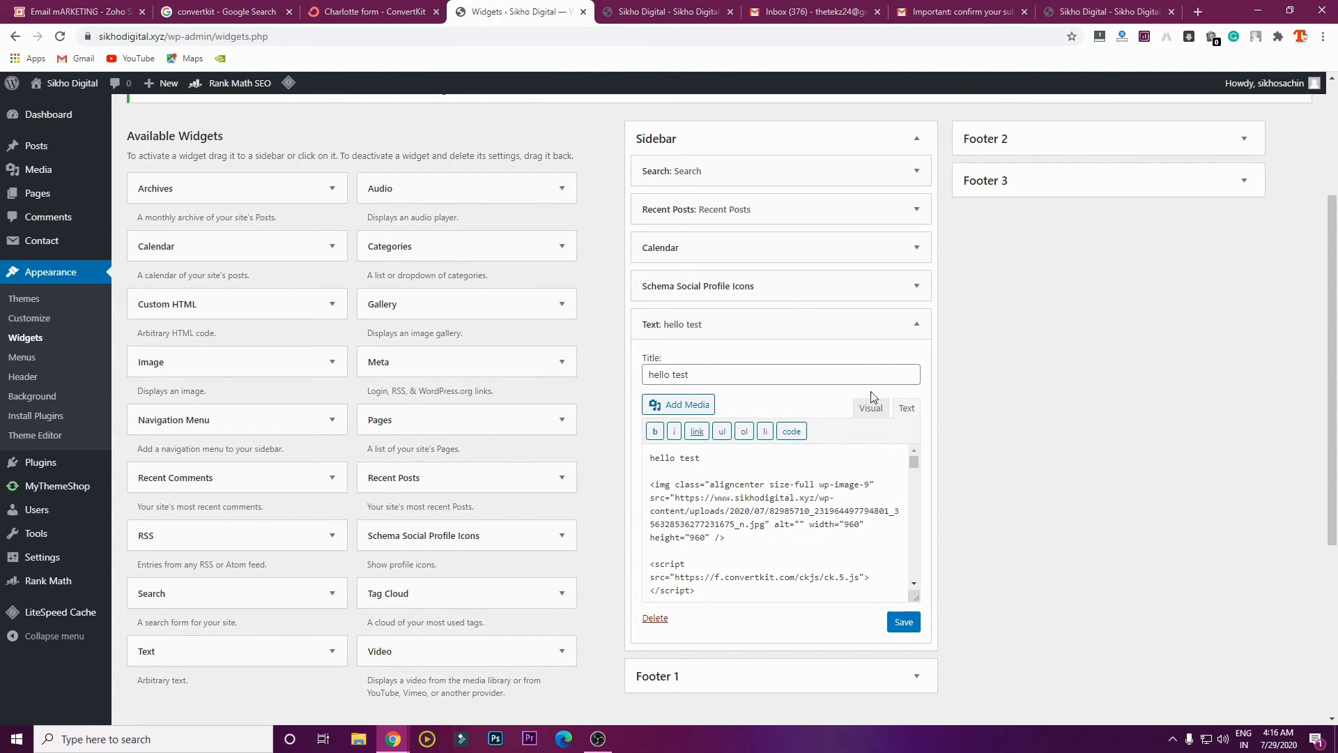
click(871, 411)
click(906, 410)
scroll(774, 523, down, 5)
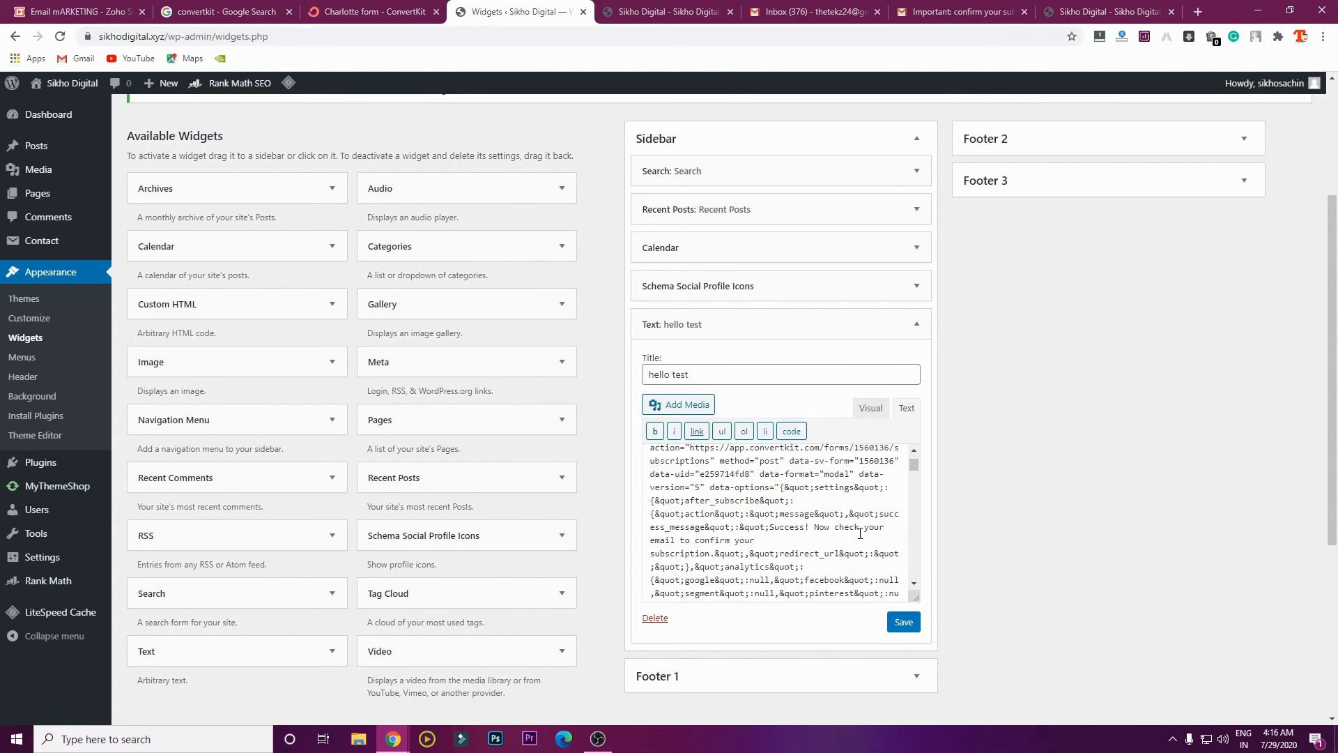
click(913, 626)
Go to the open sikhodigital.xyz home page and reload it to check for the signup form.
click(799, 5)
click(666, 11)
click(962, 12)
click(1149, 6)
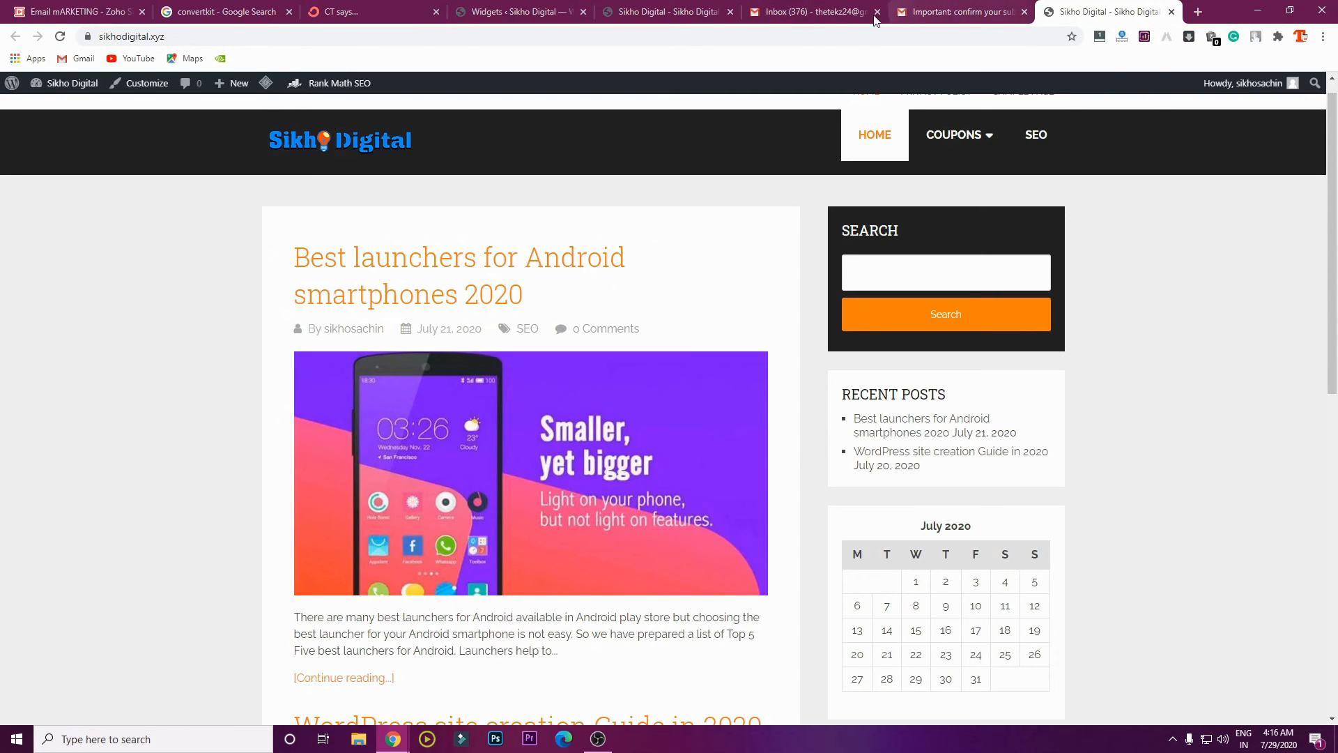
click(809, 11)
click(1108, 12)
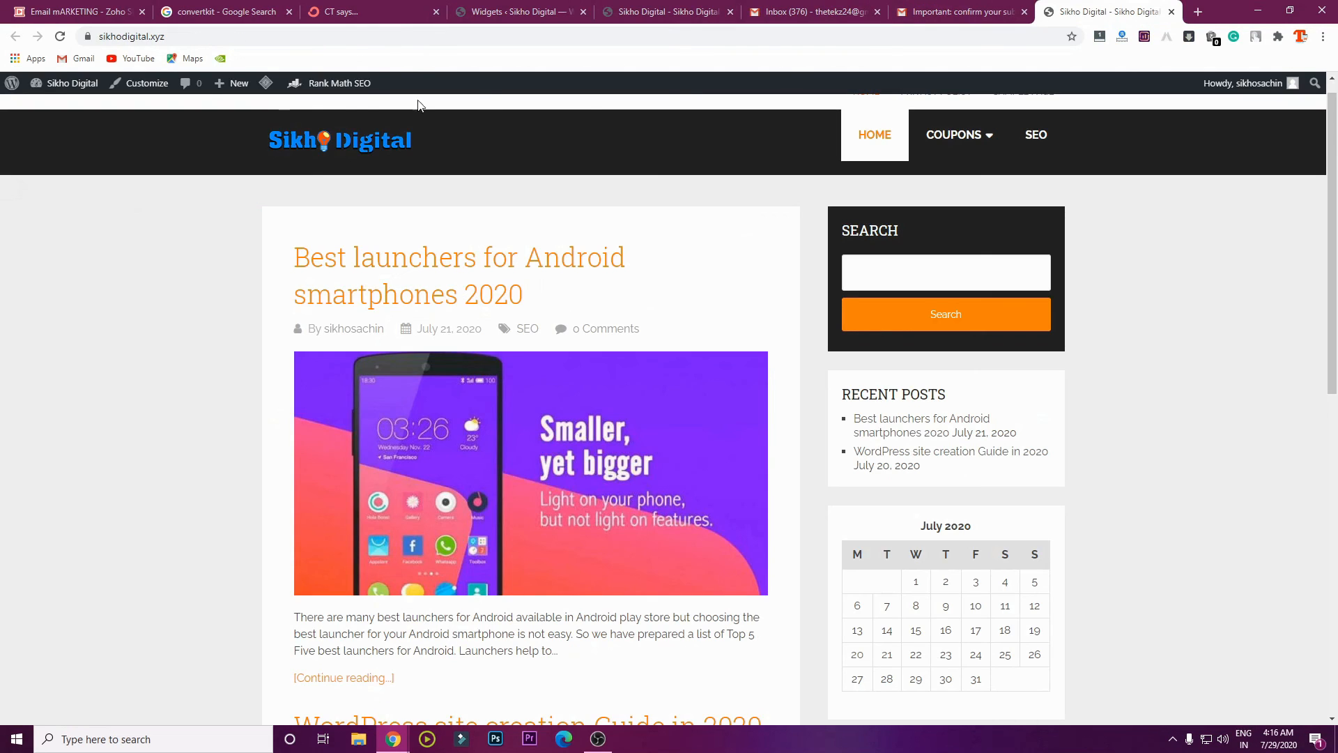
click(68, 36)
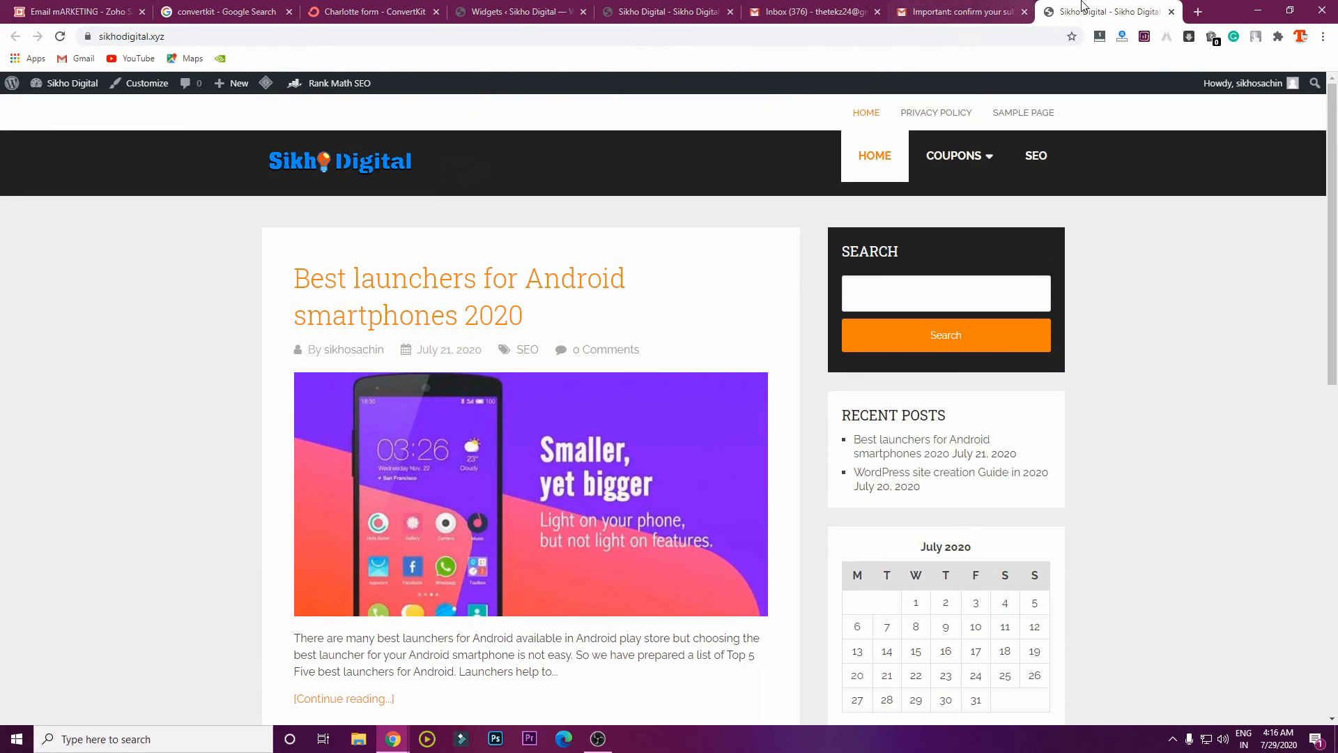
Look at the subscription confirmation email in Gmail again and open a new incognito window.
click(962, 11)
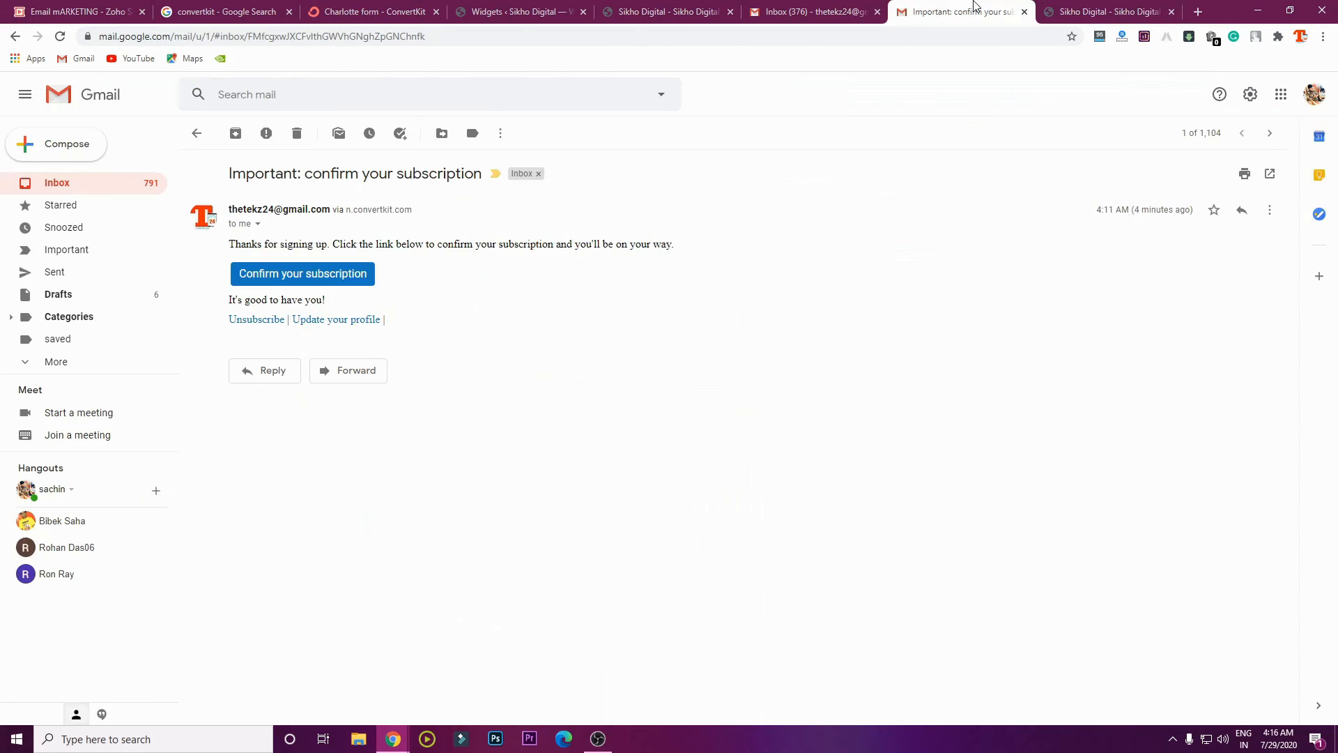
click(1067, 5)
key(ctrl+shift+n)
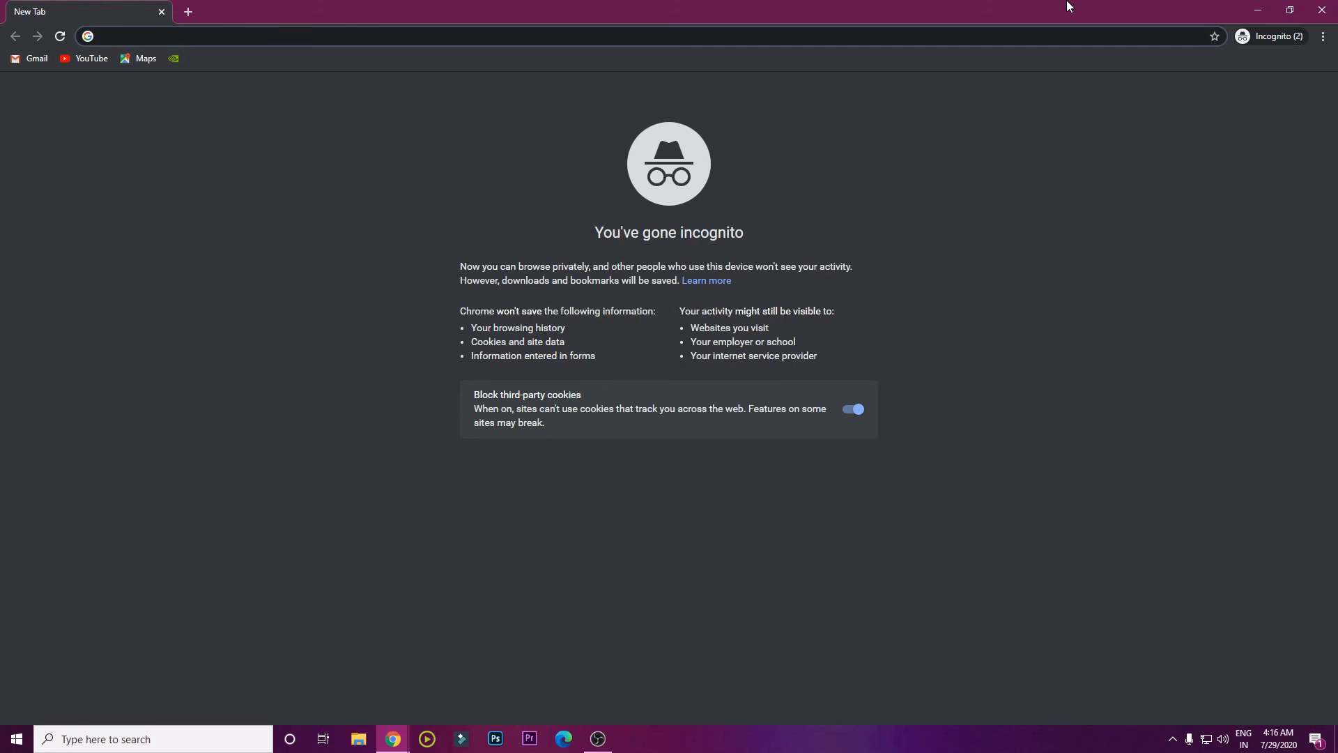
Check sikhodigital.xyz and its "Best launchers for Android smartphones 2020" post for the signup form in the incognito window, and close that window.
text(sikhodigital.xy)
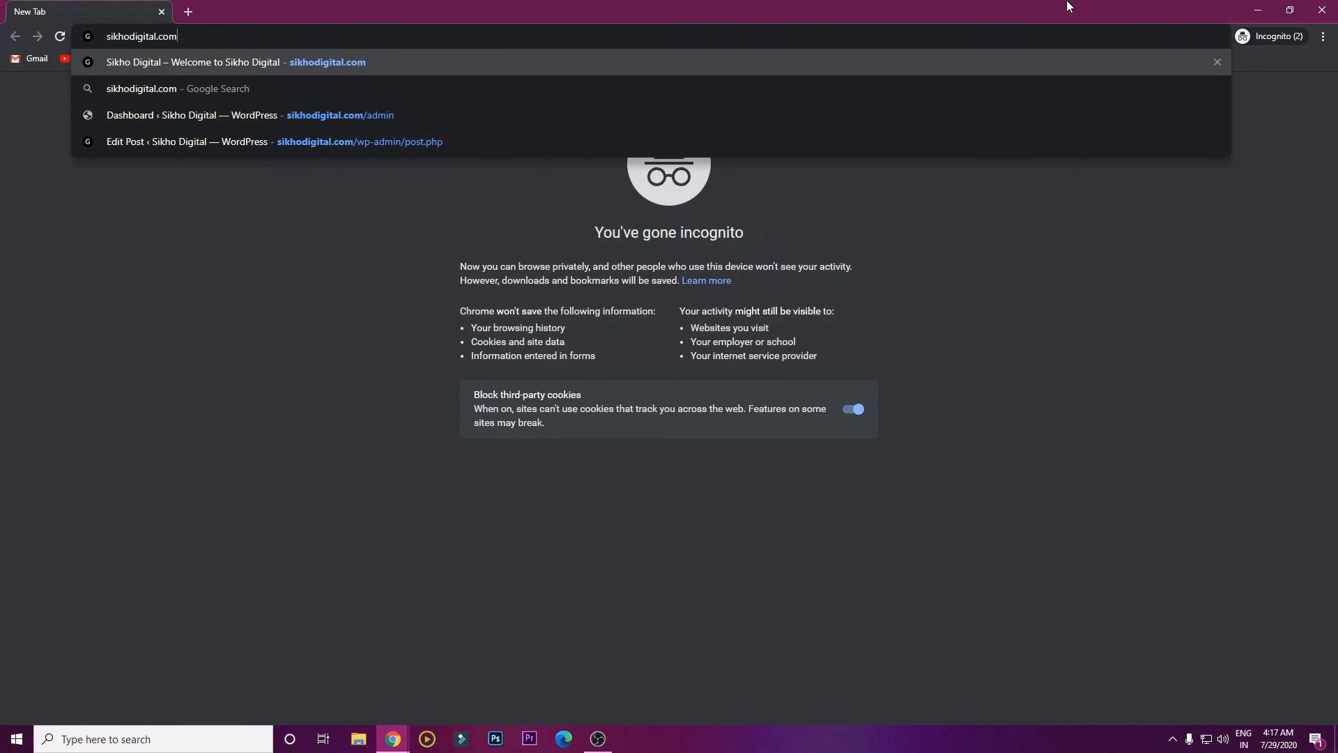
key(Return)
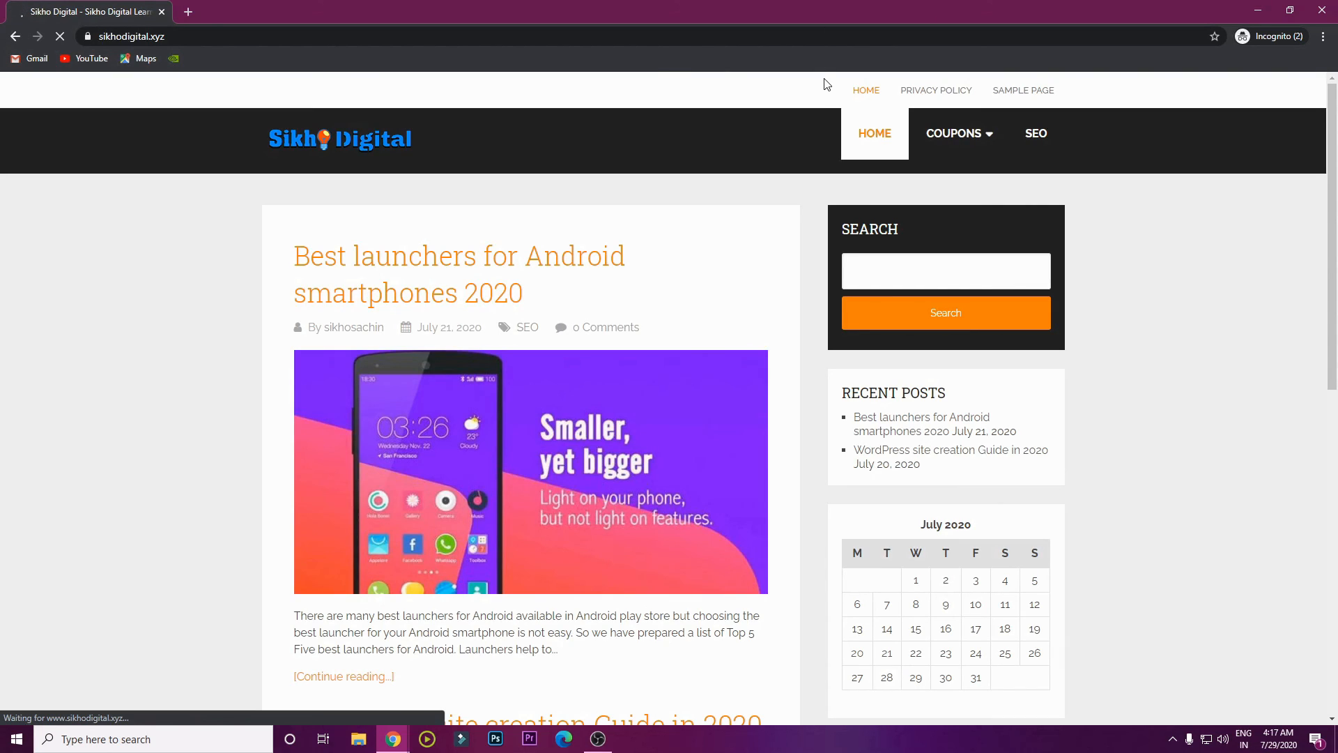
scroll(1336, 218, down, 1)
drag(1337, 219, 1333, 150)
click(404, 253)
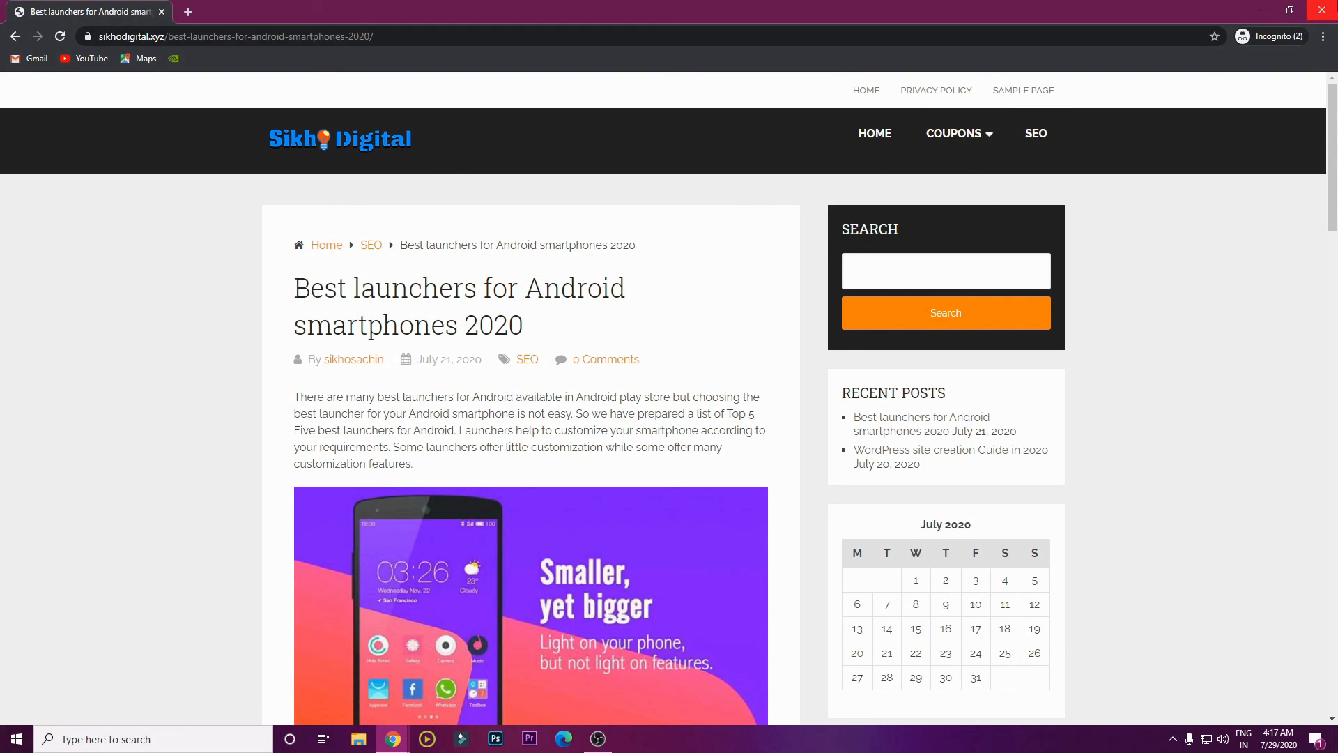
click(1322, 11)
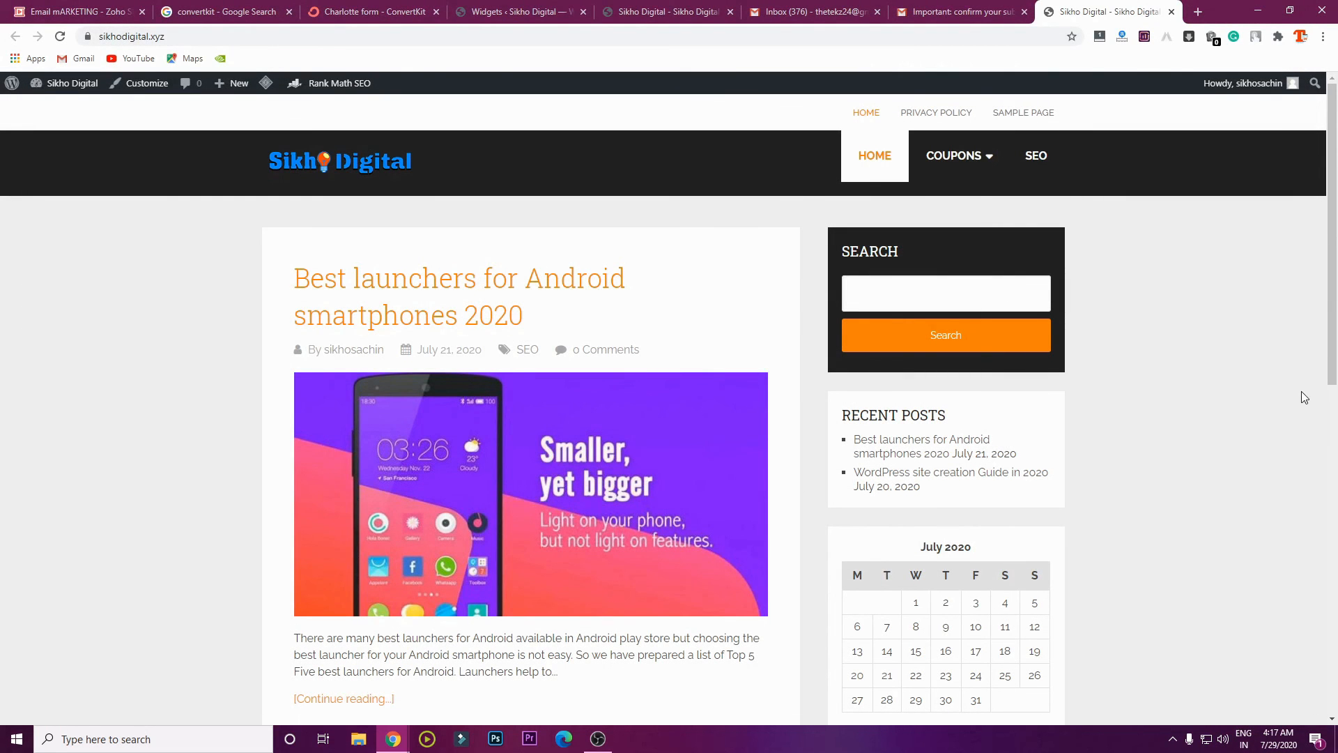
click(955, 11)
click(697, 10)
click(923, 6)
click(1114, 7)
click(980, 7)
click(750, 6)
click(670, 9)
click(809, 10)
click(976, 9)
click(1101, 8)
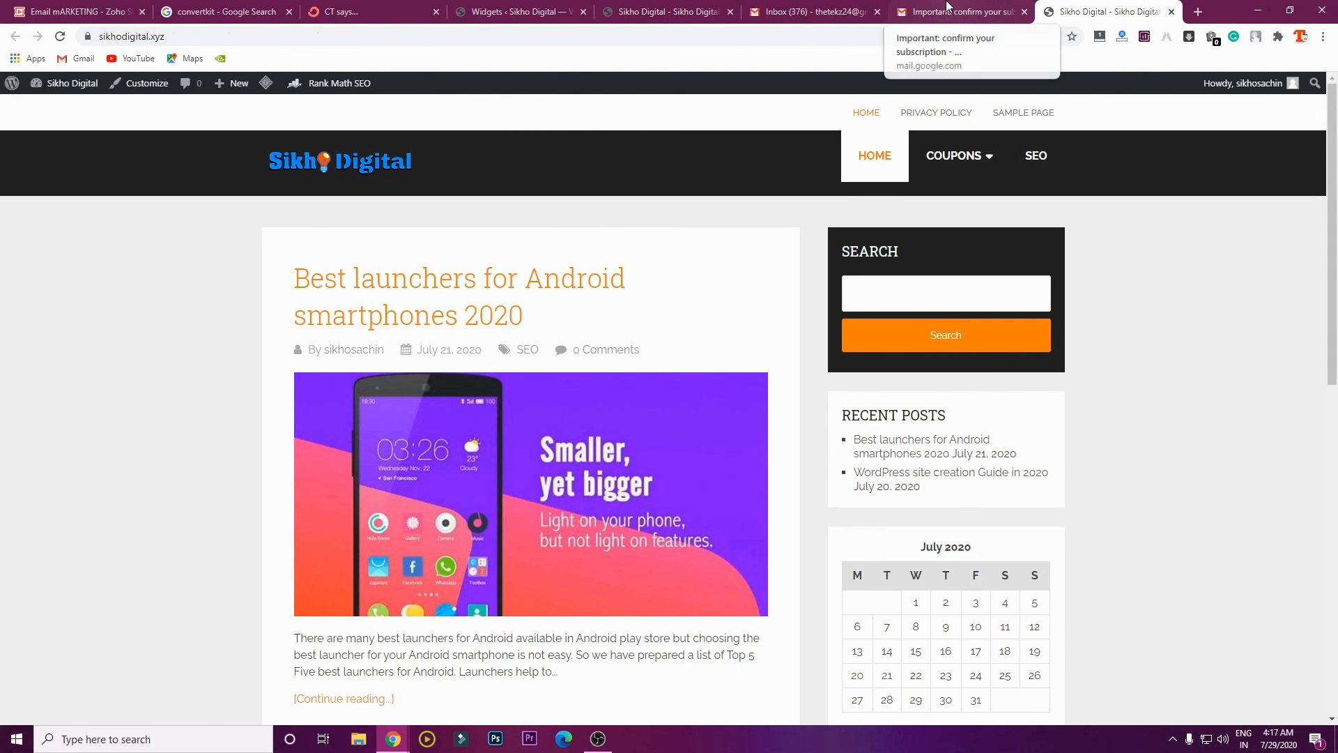
click(976, 10)
click(808, 9)
click(979, 6)
click(1102, 10)
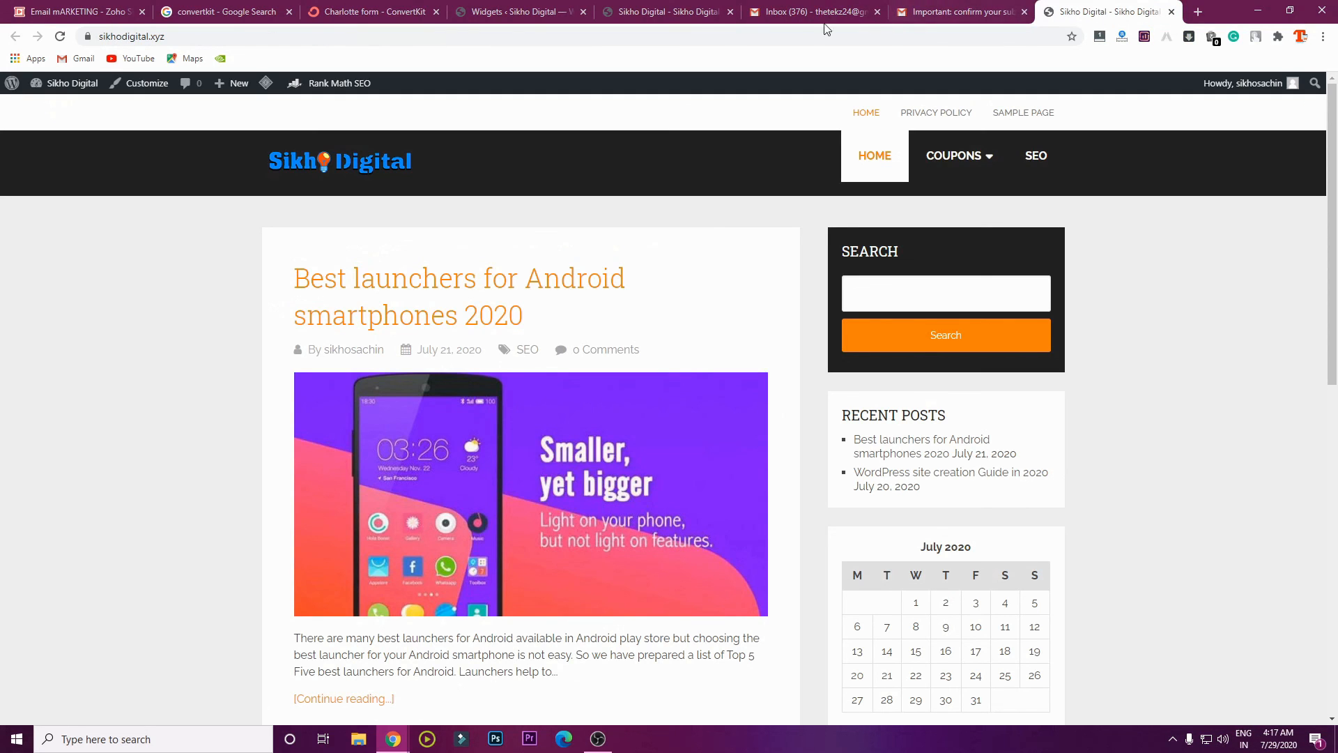